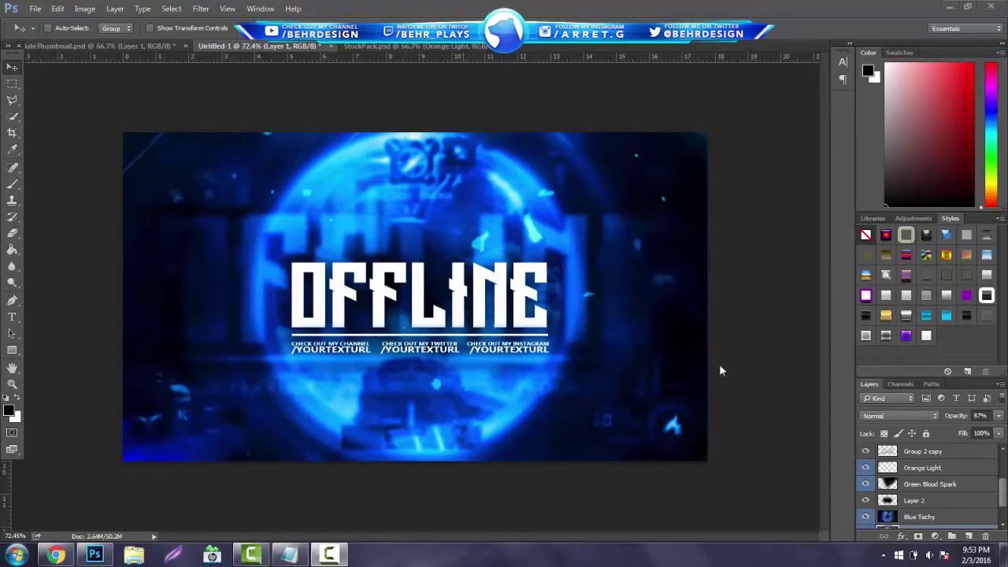
Step: Delete all layers above Layer 1, from Group 1 down through Blue Techy, and toggle Layer 1's visibility to check it
scroll(946, 461, "up", 3)
left_click(951, 453)
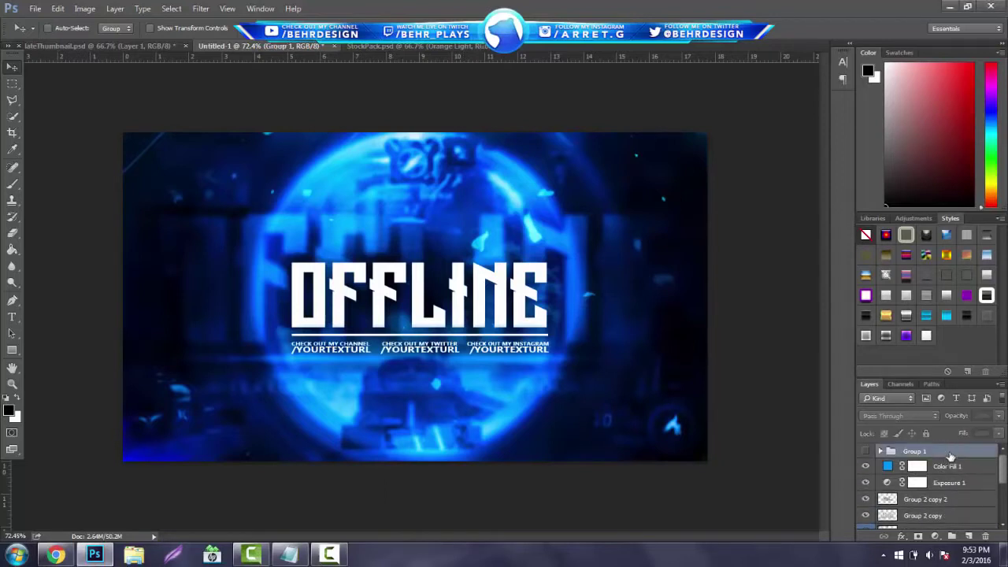
scroll(950, 465, "down", 5)
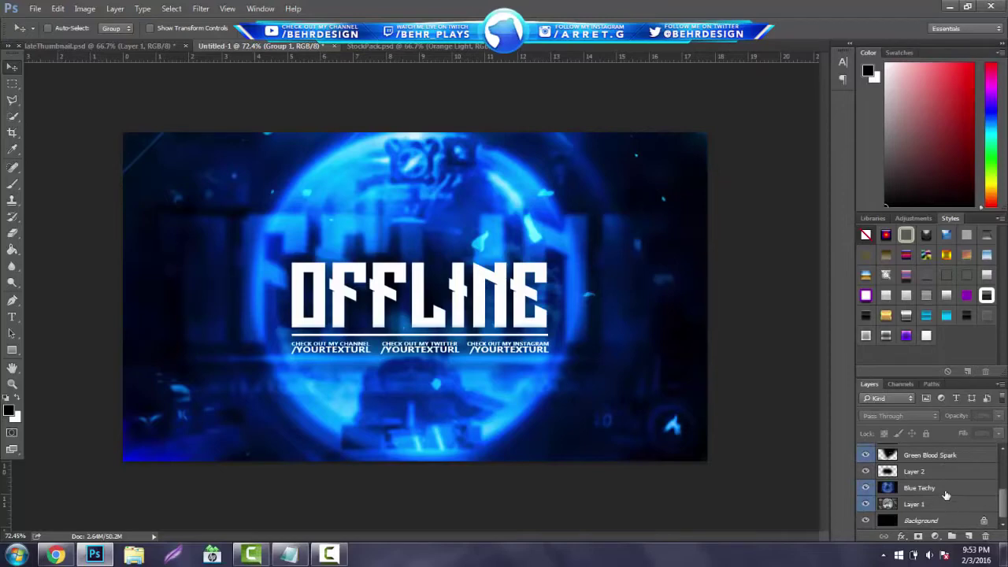
left_click(946, 489, "shift")
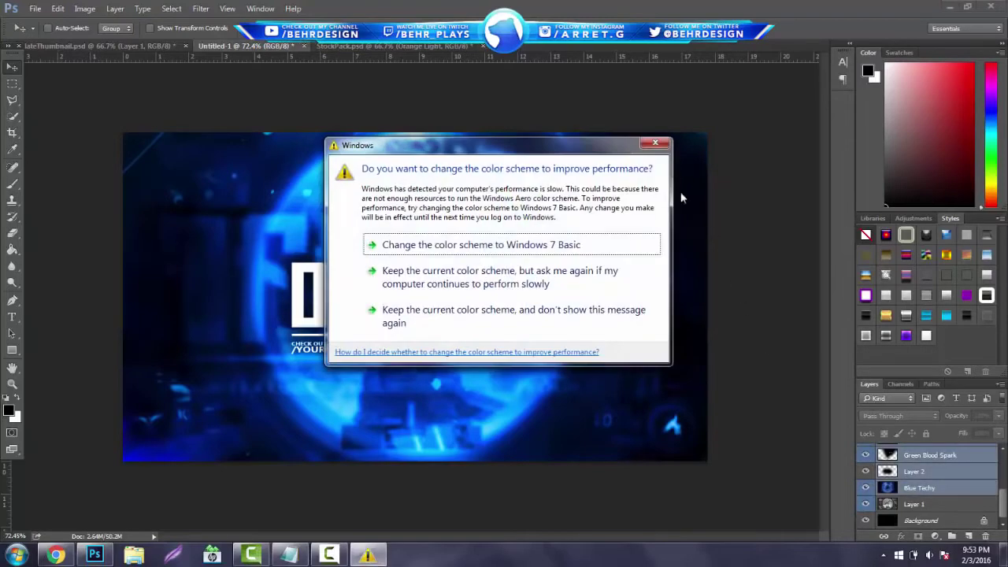
left_click(654, 143)
left_click(985, 537)
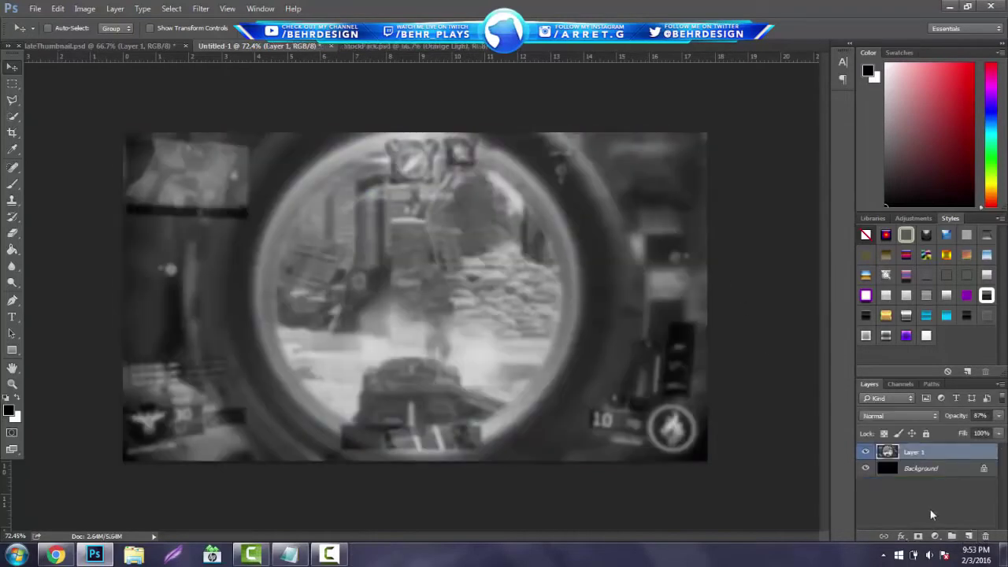
left_click(866, 453)
left_click(866, 452)
Step: Find the Blue Techy stock layer in StockPack.psd and copy it into Untitled-1 above Layer 1, covering the canvas
left_click(398, 45)
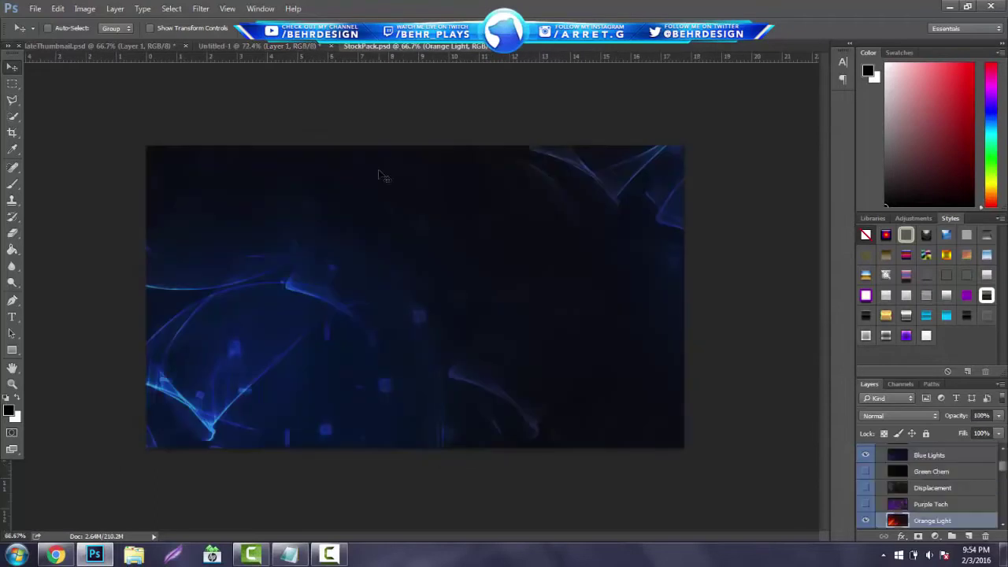
left_click(866, 521)
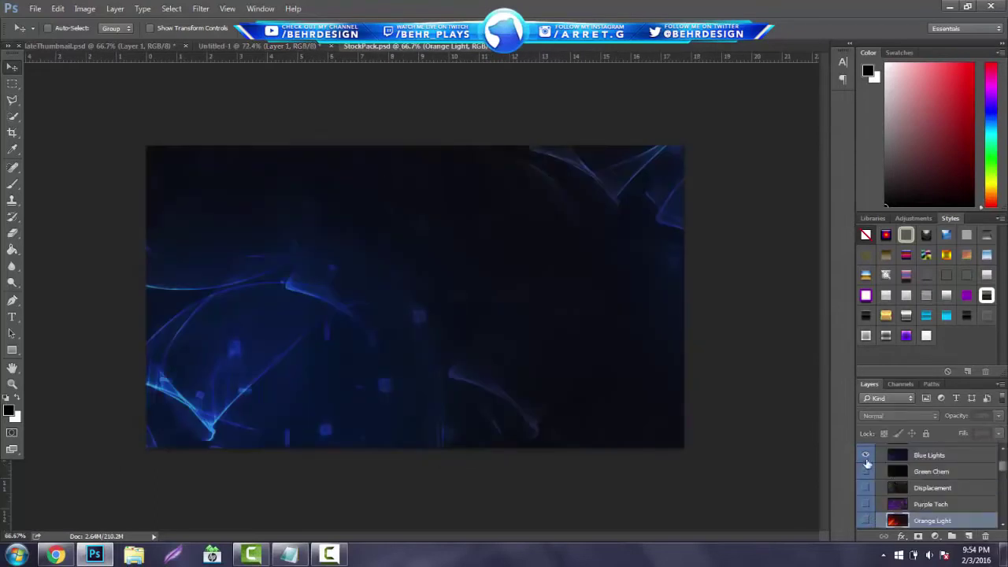
left_click(866, 456)
left_click(867, 471)
scroll(869, 467, "down", 5)
left_click(865, 488)
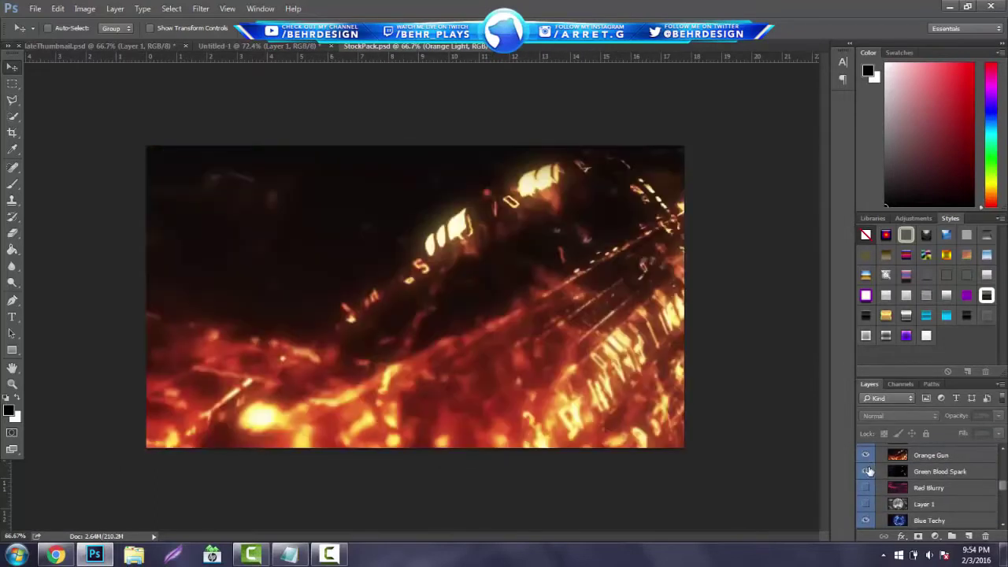
left_click(918, 488)
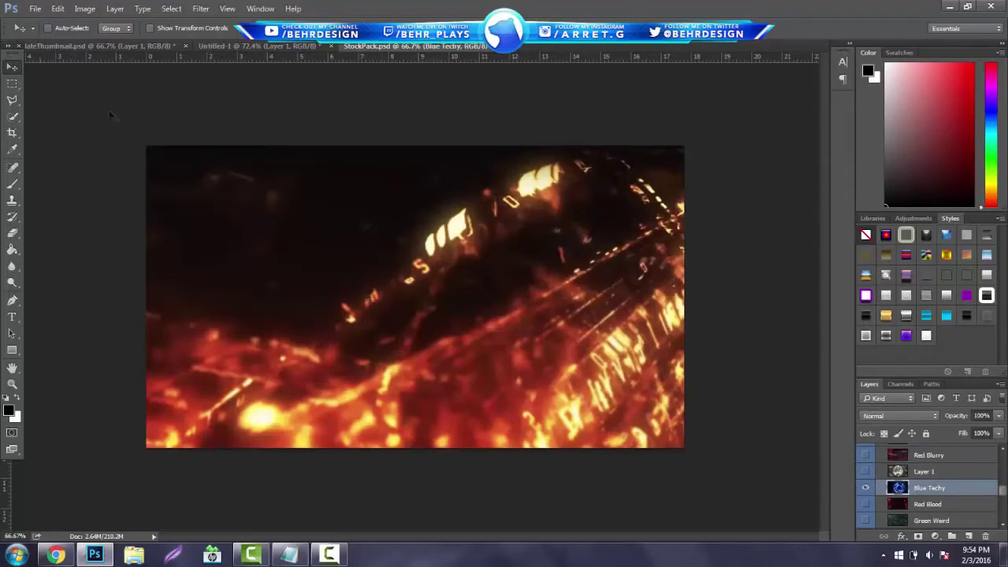
left_click_drag(111, 116, 335, 223)
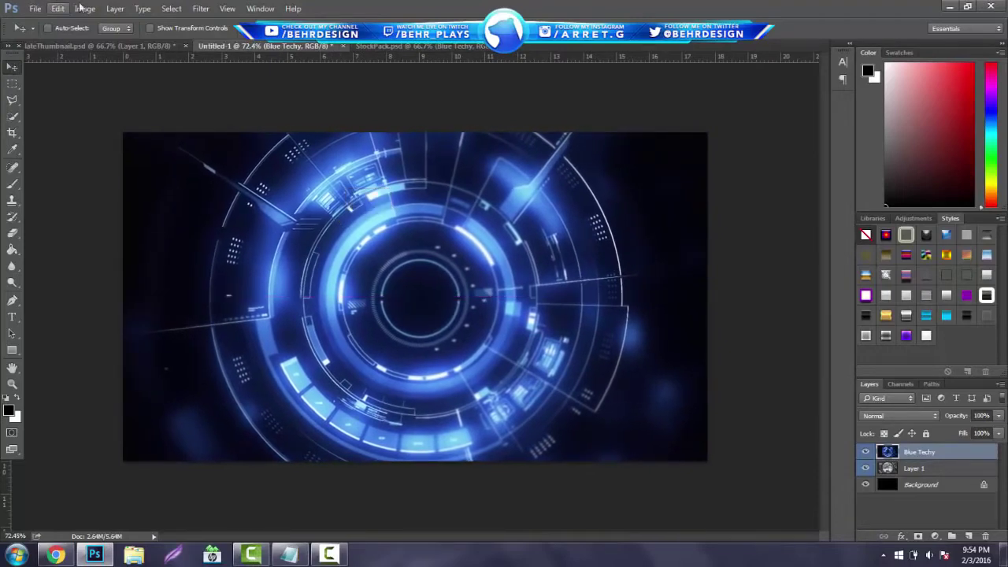
Step: Apply a Gaussian Blur with a 40.1 pixel radius to the Blue Techy layer
left_click(200, 8)
mouse_move(237, 147)
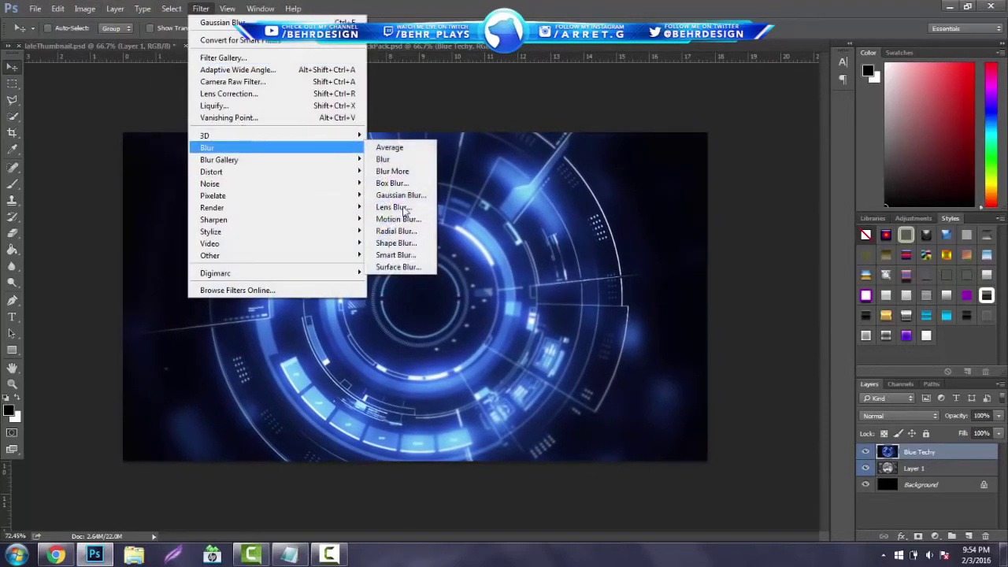
left_click(401, 195)
left_click_drag(465, 310, 476, 308)
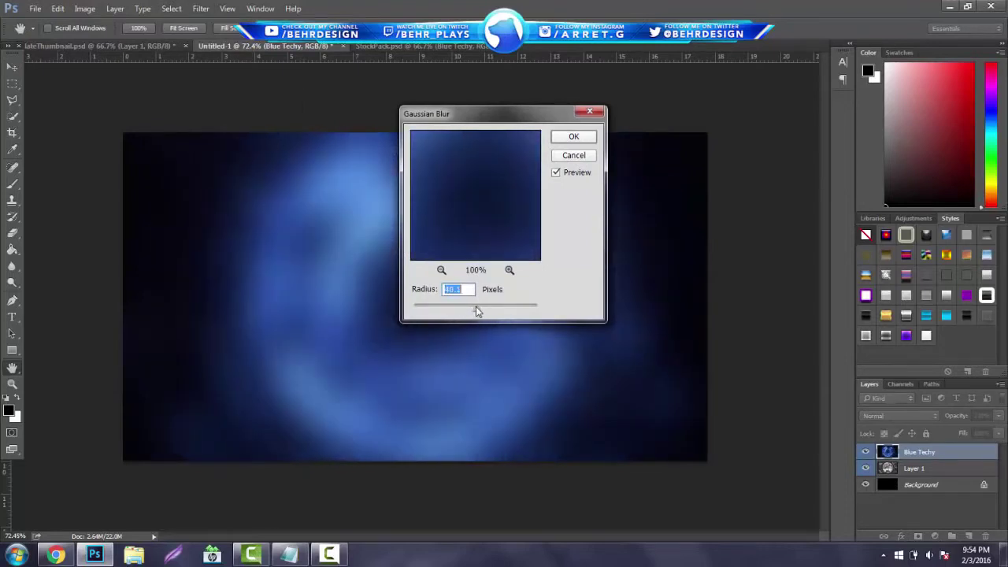
left_click(573, 136)
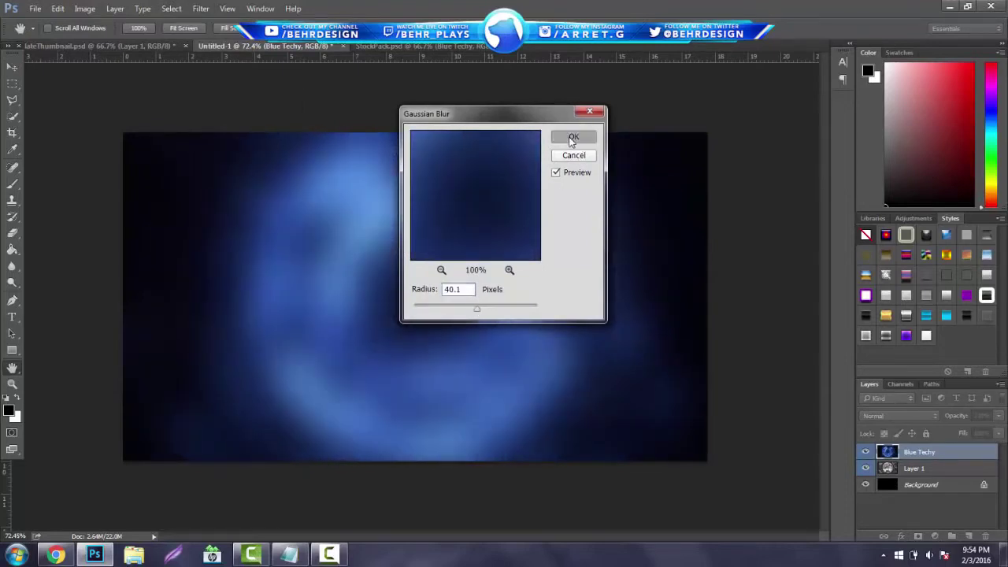
Step: Try different blend modes on the Blue Techy layer, including Soft Light, Lighten, Darker Color, Color Burn, Darken and Multiply
left_click(898, 416)
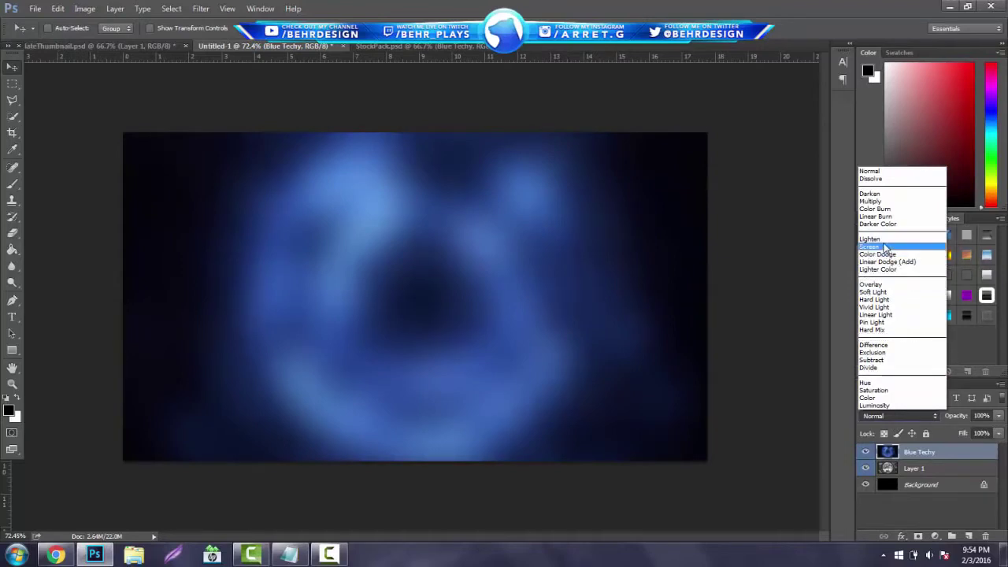
left_click(885, 248)
left_click(879, 416)
left_click(885, 295)
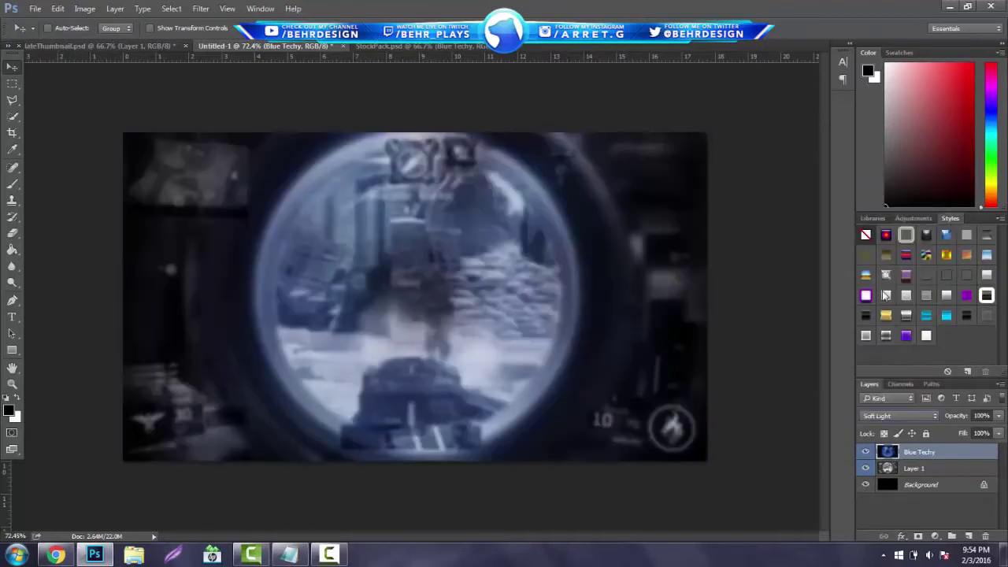
left_click(896, 416)
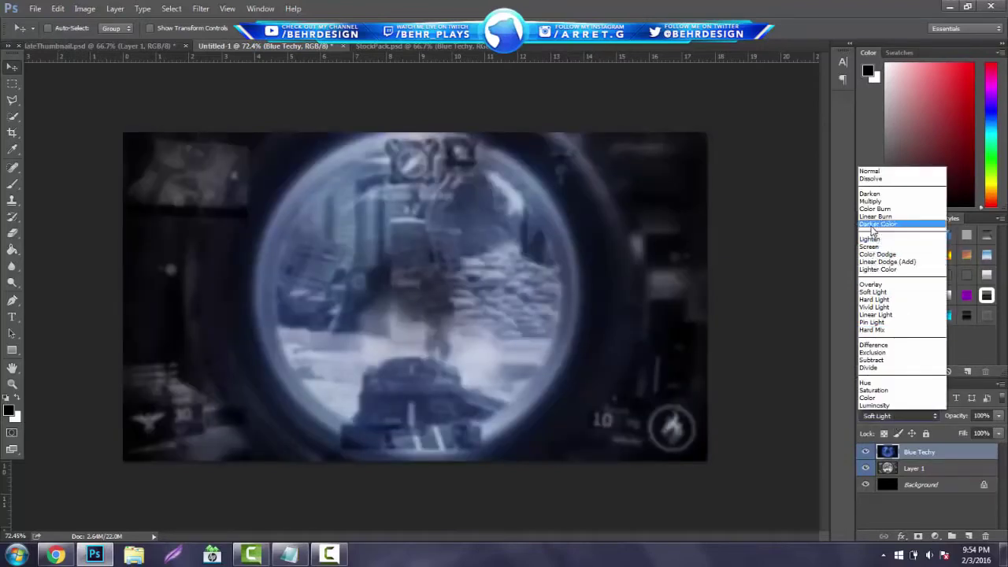
left_click(870, 239)
left_click(883, 417)
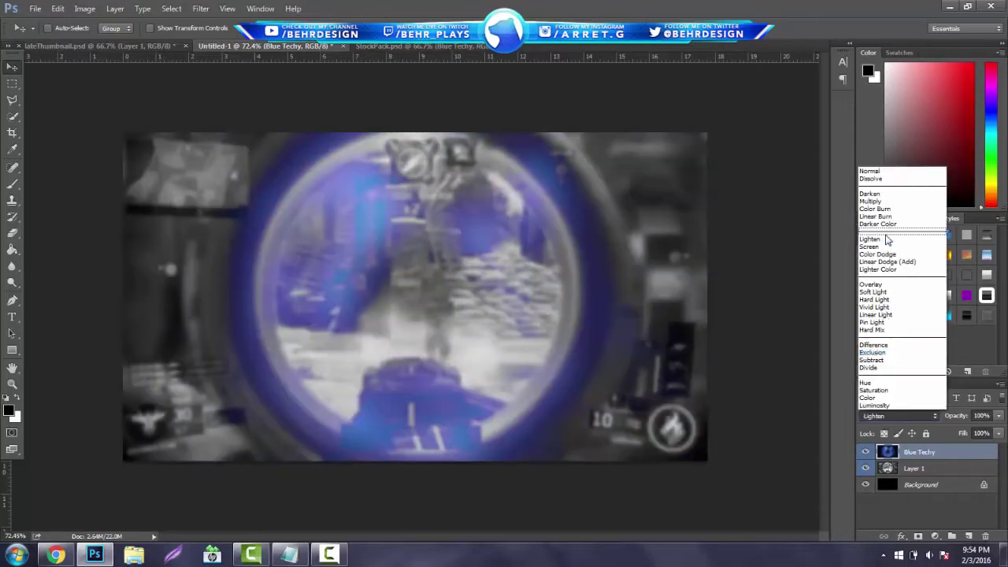
left_click(889, 226)
left_click(885, 416)
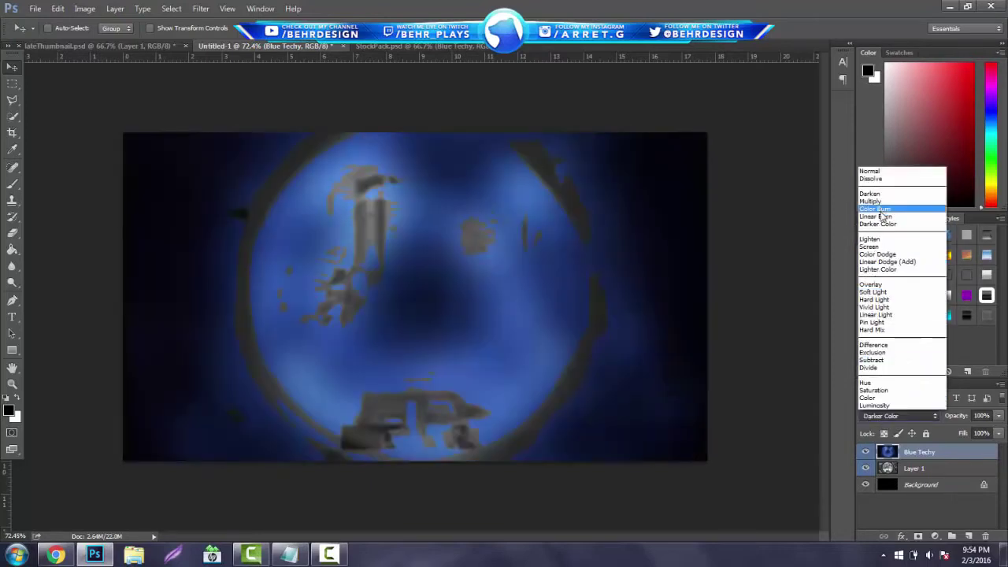
left_click(880, 224)
left_click(876, 418)
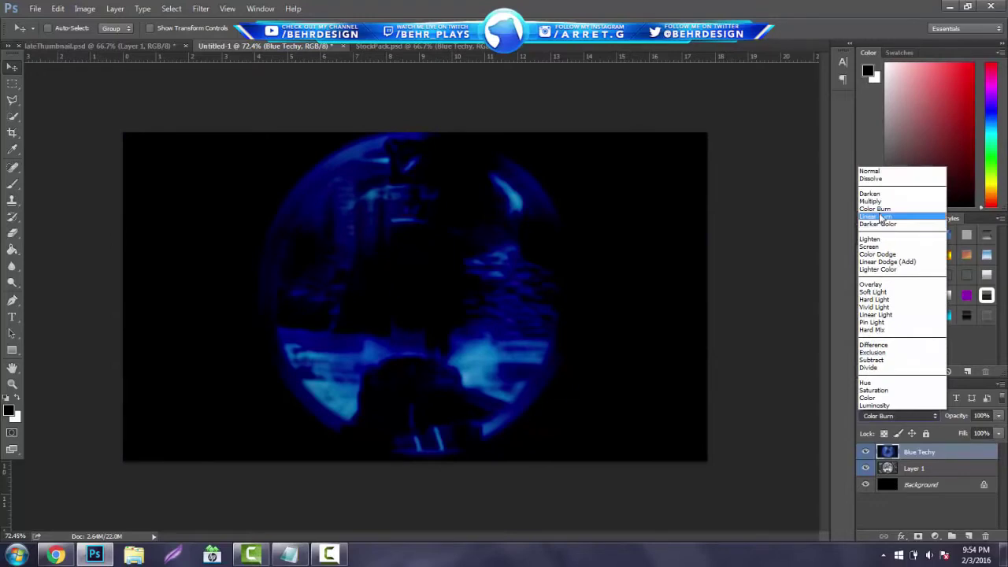
left_click(876, 214)
left_click(871, 418)
left_click(875, 194)
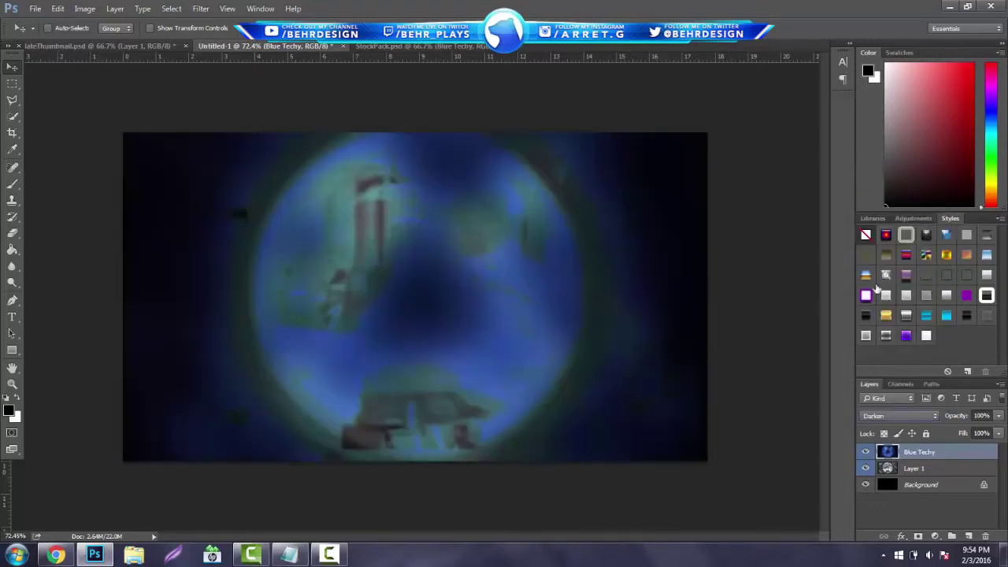
left_click(875, 415)
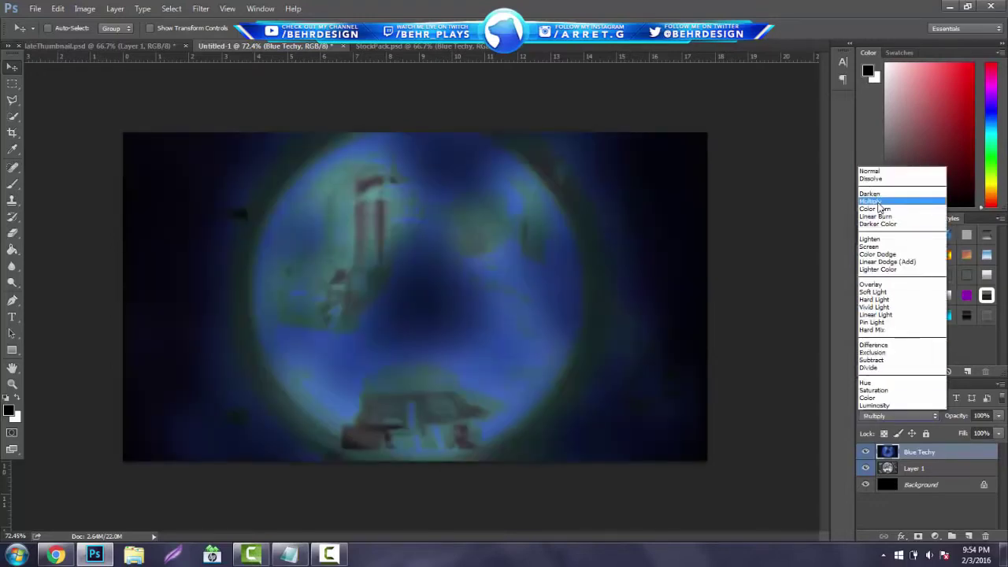
left_click(874, 204)
left_click(911, 415)
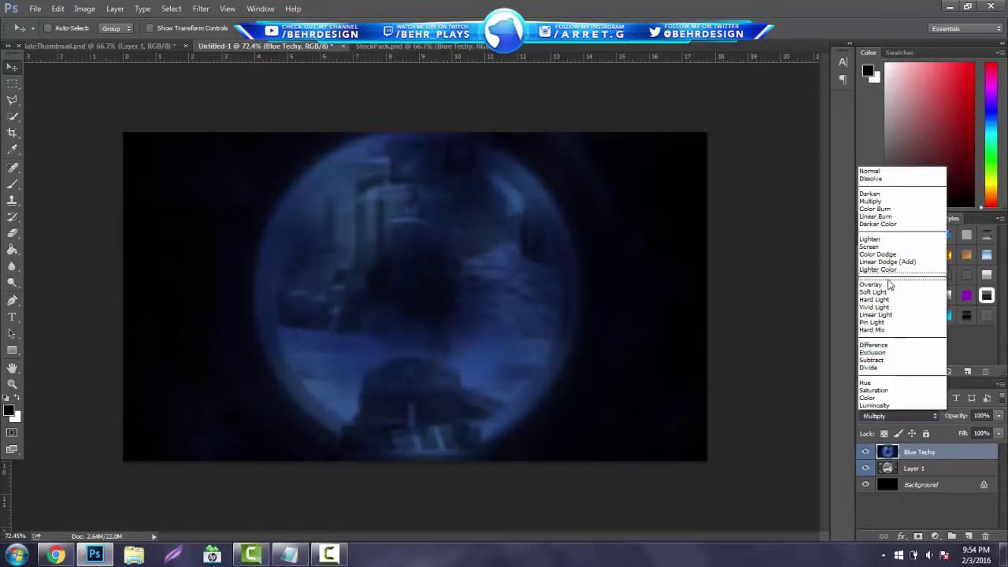
left_click(874, 288)
Step: Set the Blue Techy layer's blend mode to Overlay and its opacity to 91%, leaving no layer selected
left_click(889, 415)
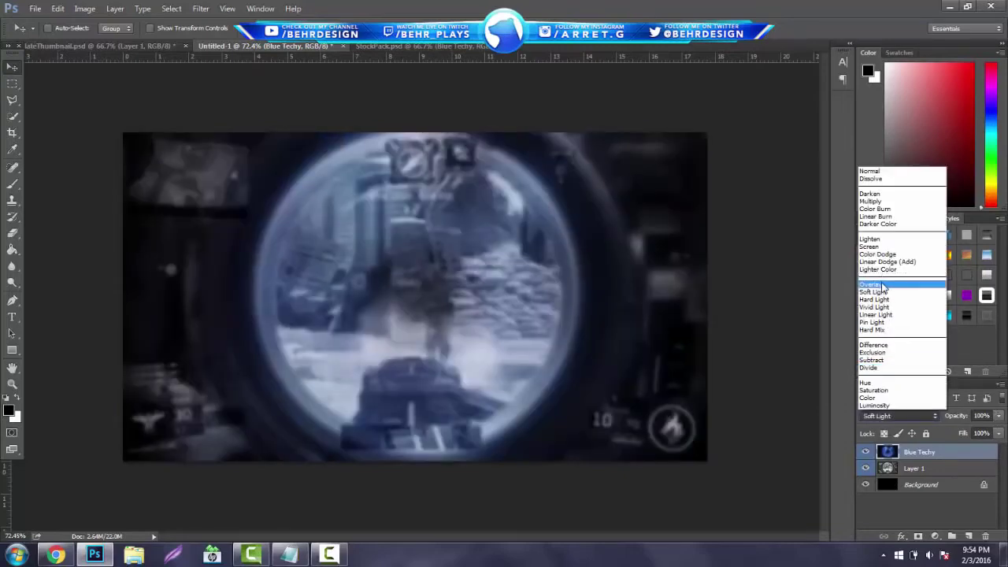
left_click(882, 286)
left_click(999, 416)
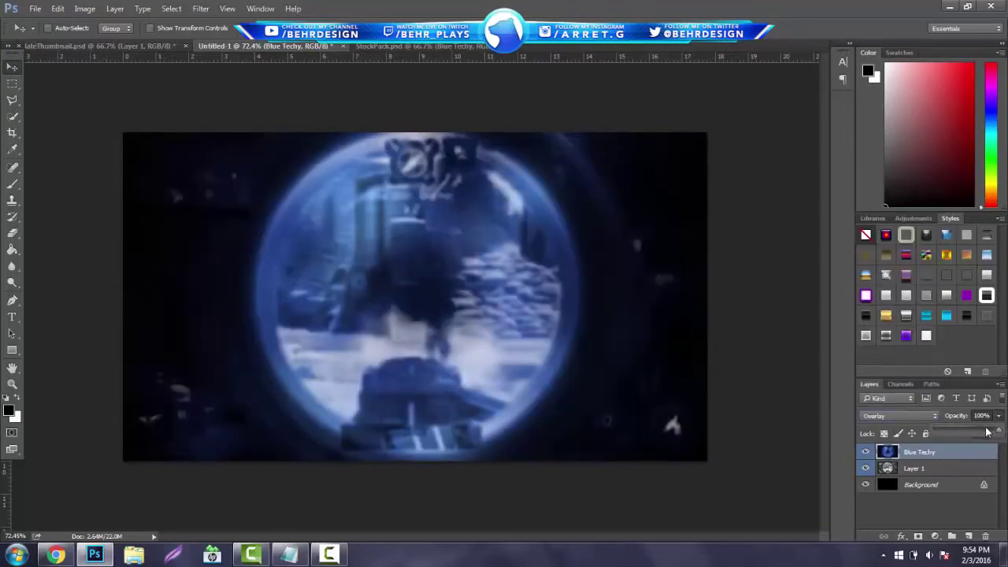
mouse_move(995, 433)
left_mouse_down()
mouse_move(960, 432)
mouse_move(995, 432)
left_mouse_up()
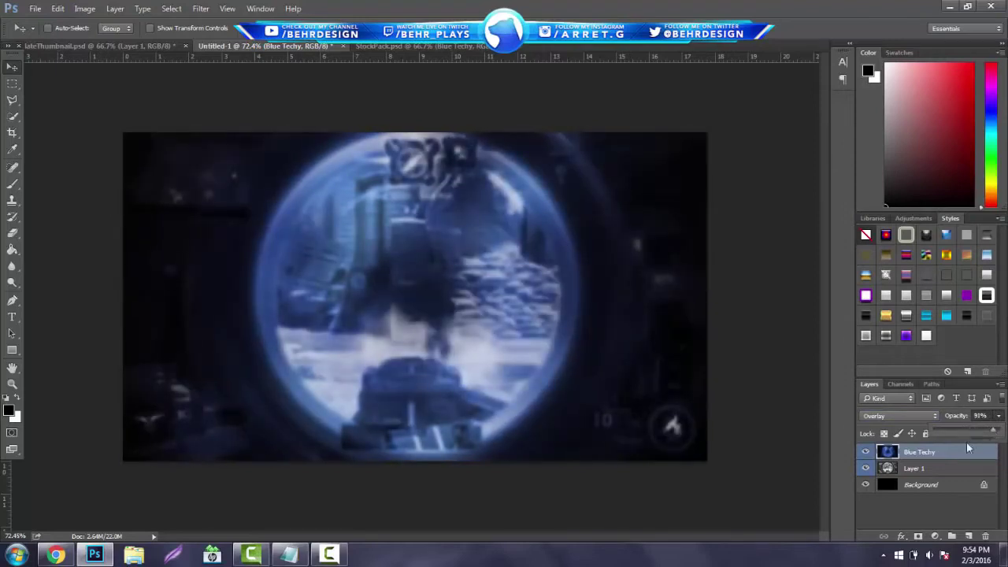
left_click(927, 509)
Step: Add an Exposure adjustment layer on top with exposure +0.99, offset +0.0083 and gamma correction 0.80
left_click(935, 536)
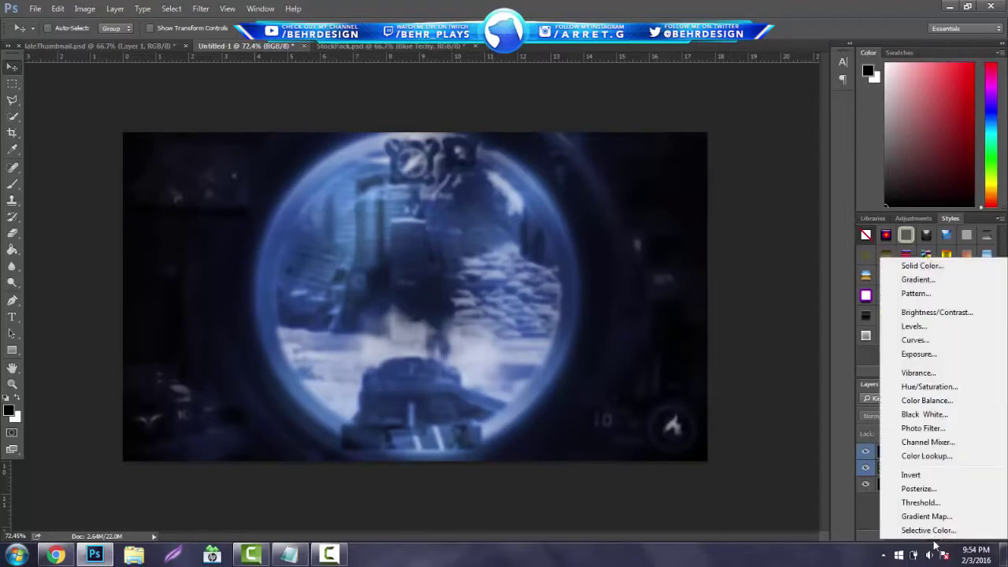
left_click(939, 353)
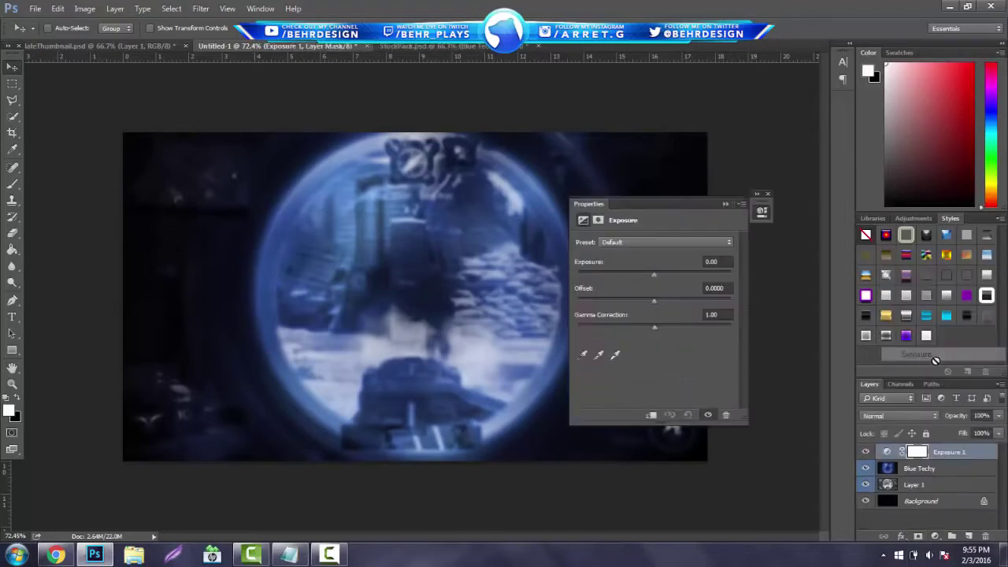
left_click_drag(663, 326, 656, 302)
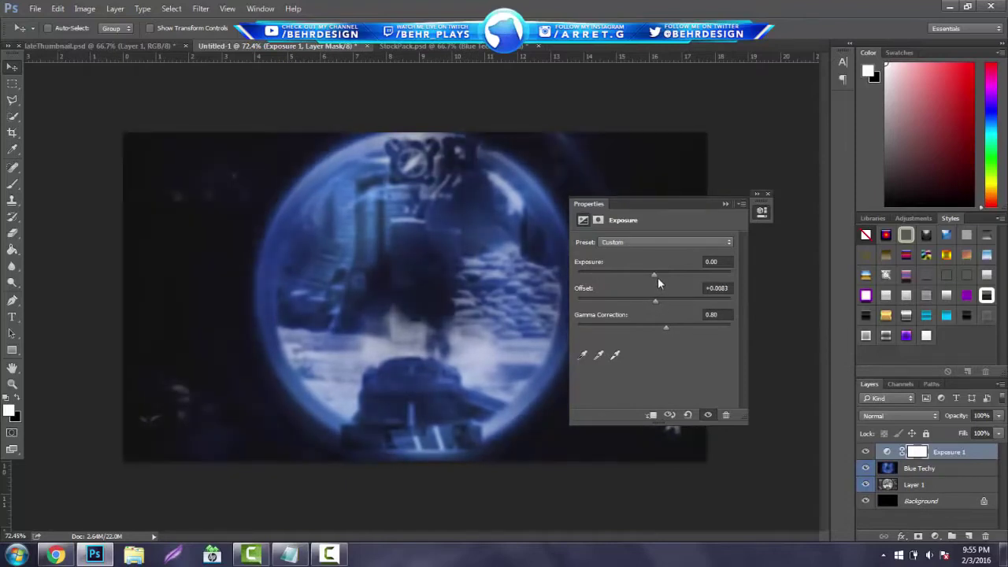
left_click_drag(656, 277, 665, 277)
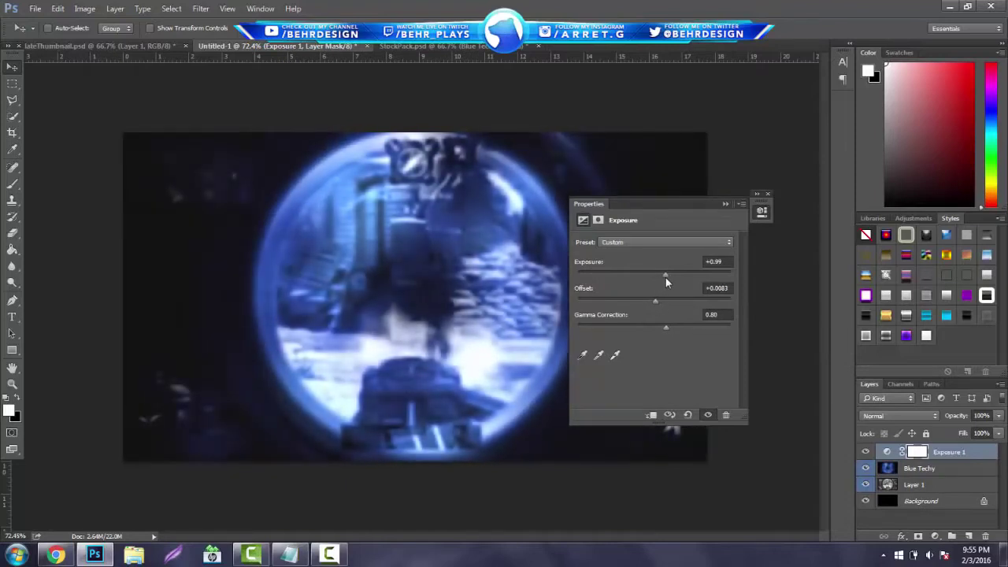
left_click(726, 204)
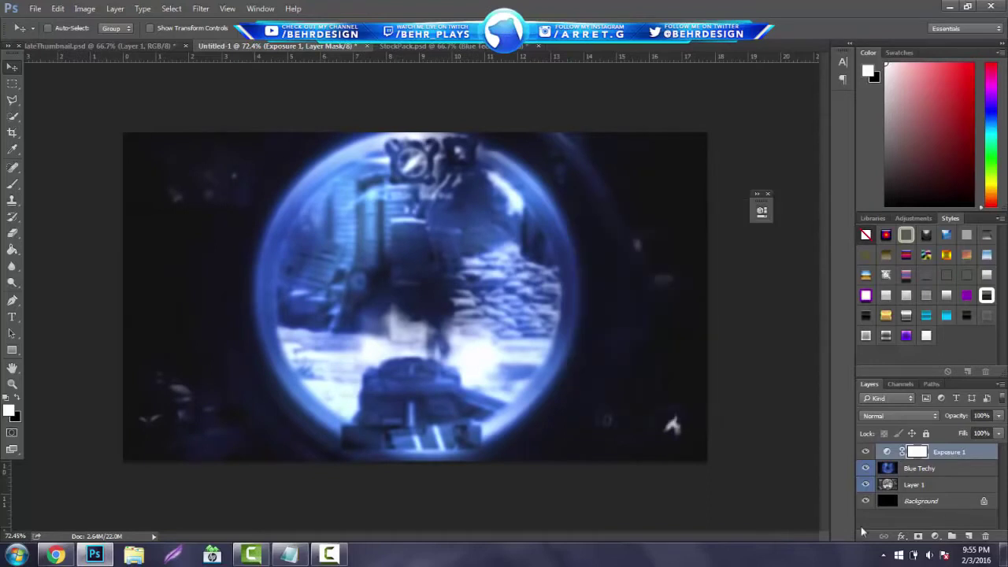
Step: Add a Solid Color fill layer above the exposure adjustment using the bright blue 0084ff
left_click(935, 536)
left_click(922, 262)
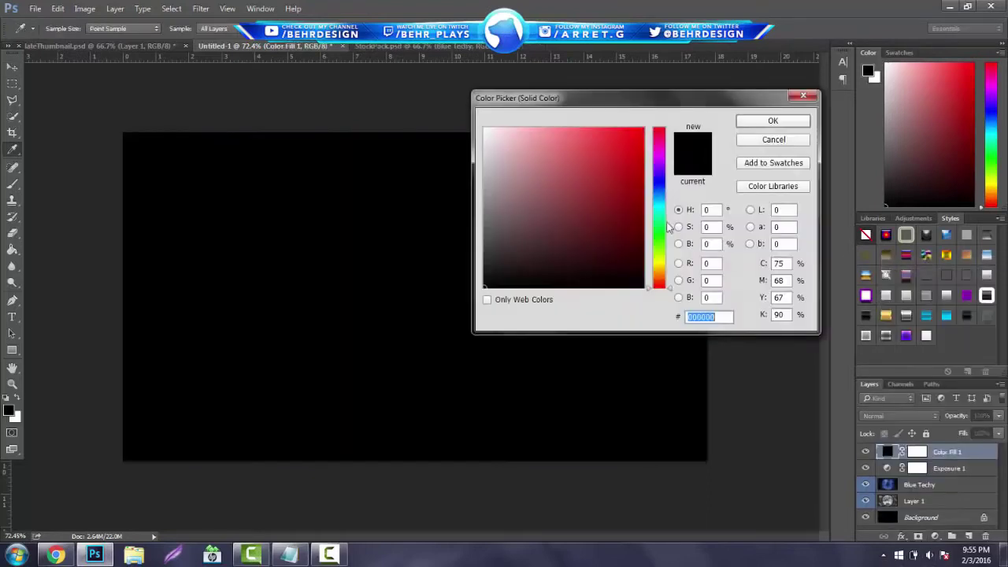
left_click_drag(659, 225, 659, 198)
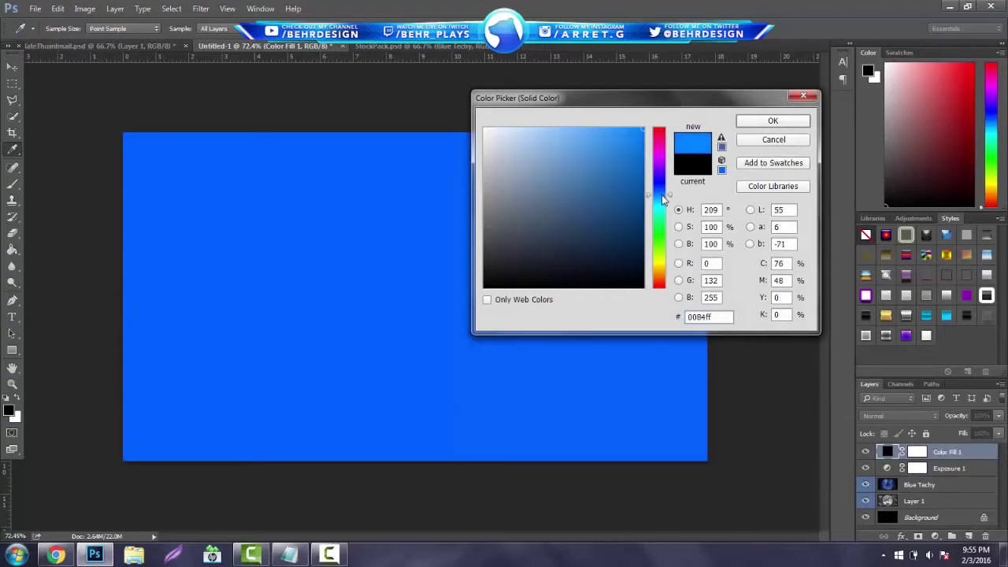
left_click(746, 124)
Step: Try Linear Burn and Overlay blending on the blue color fill layer, and set its blend mode to Soft Light
left_click(897, 413)
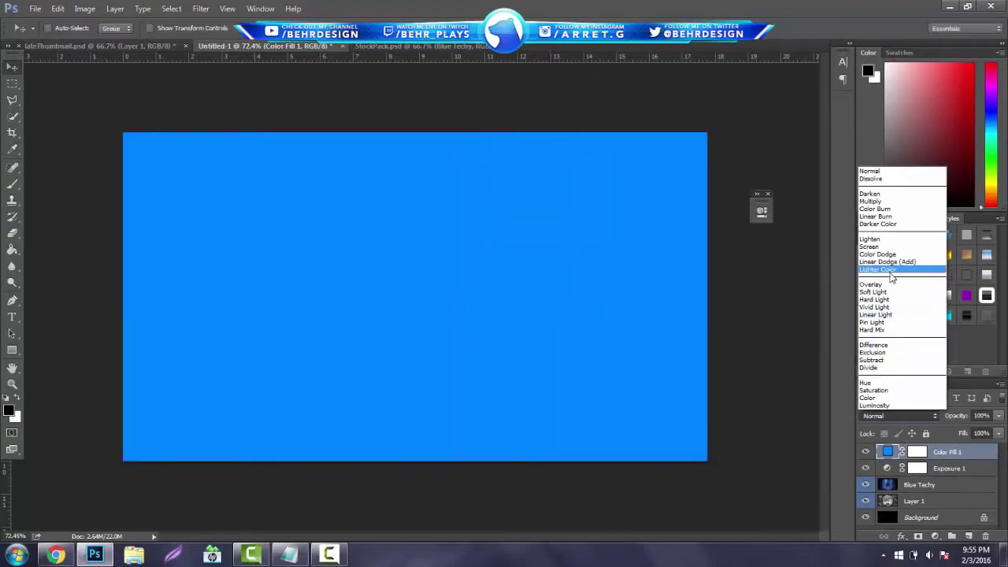
left_click(875, 225)
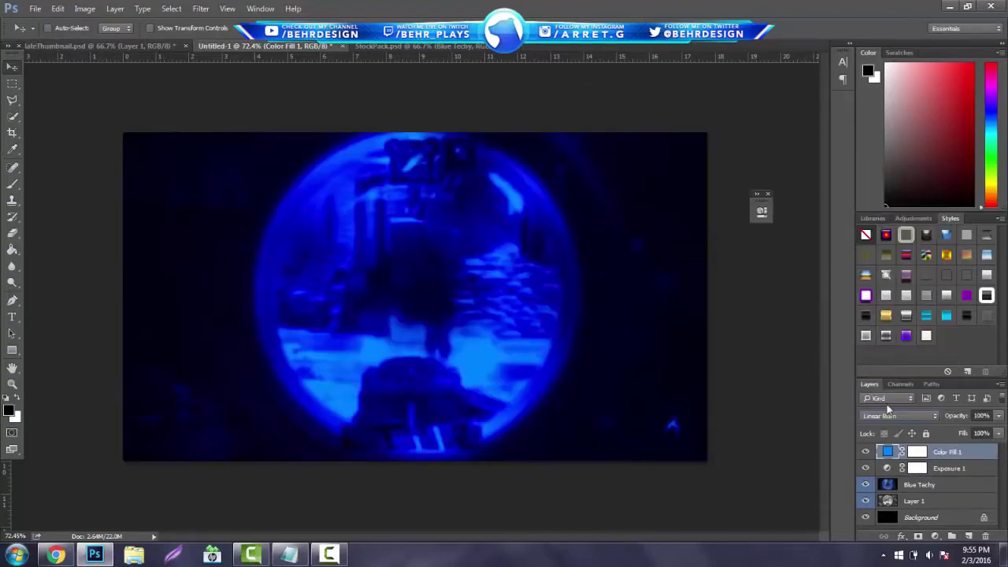
left_click(894, 415)
left_click(887, 291)
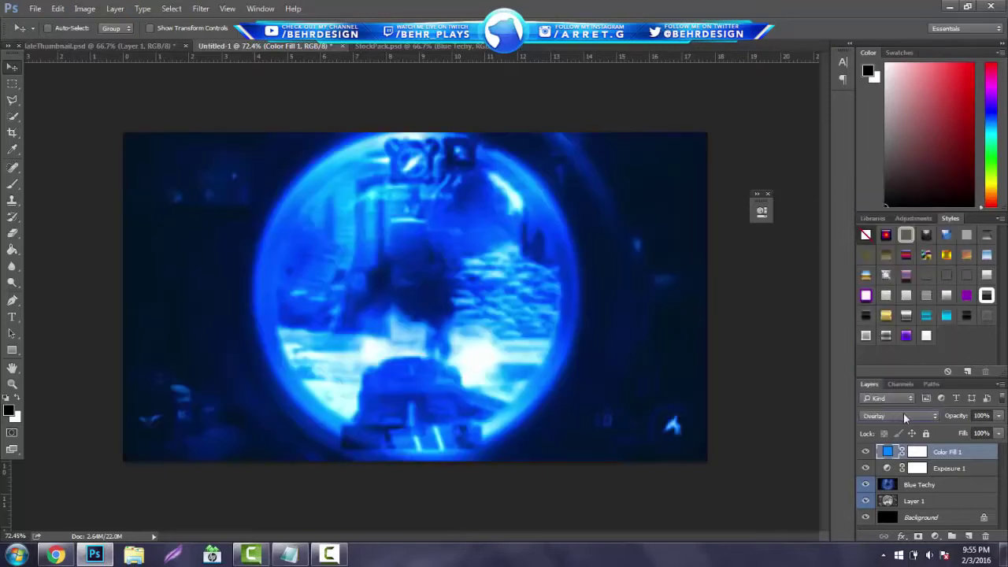
left_click(918, 415)
left_click(888, 298)
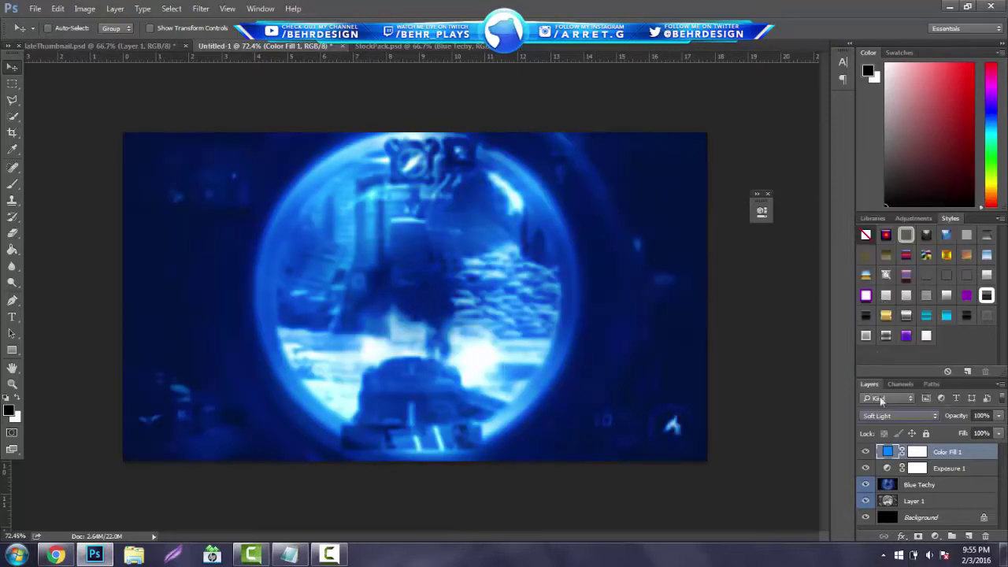
Step: Try Screen blending on the blue color fill layer, return it to Soft Light, and lower its opacity to 27%
left_click(892, 412)
left_click(883, 252)
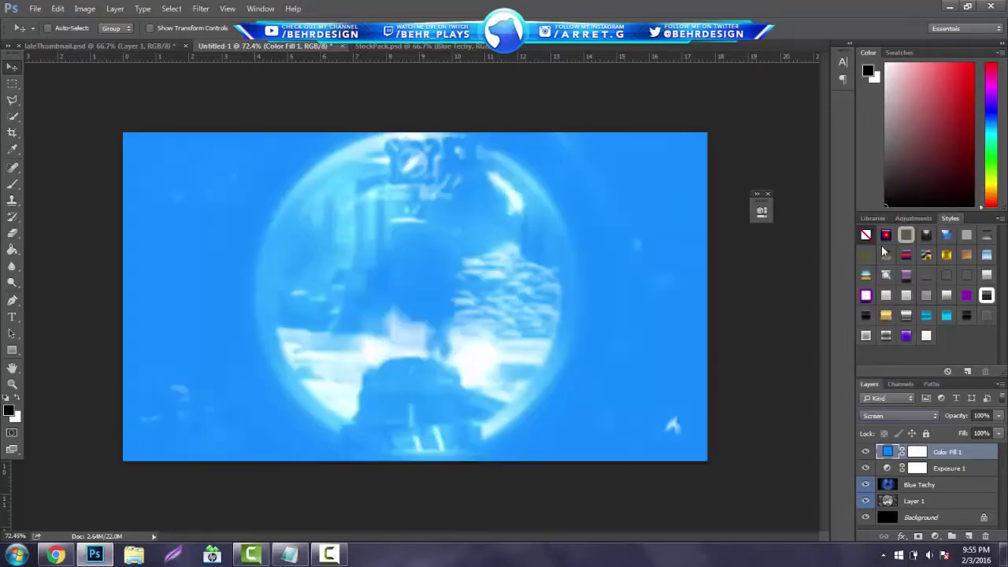
left_click(906, 415)
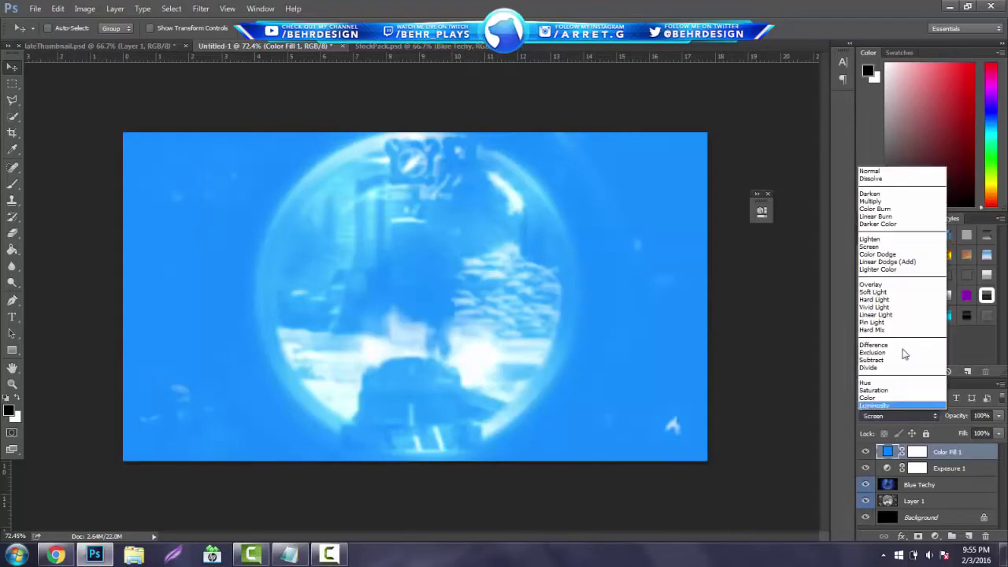
left_click(888, 298)
left_click_drag(999, 415, 960, 430)
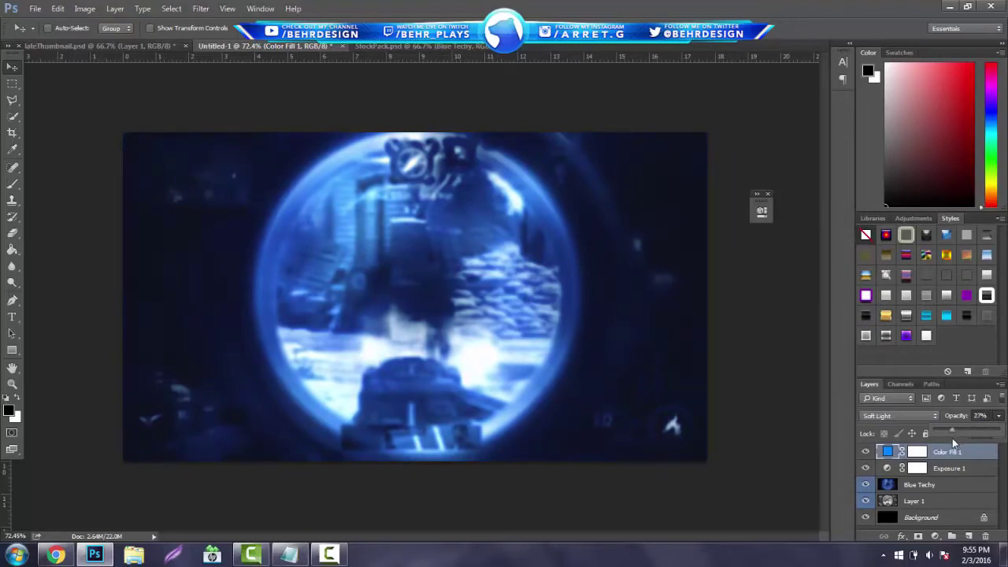
Step: Bring the Orange Light texture from StockPack.psd into the offline screen document and place it directly below the Exposure adjustment layer
left_click(386, 46)
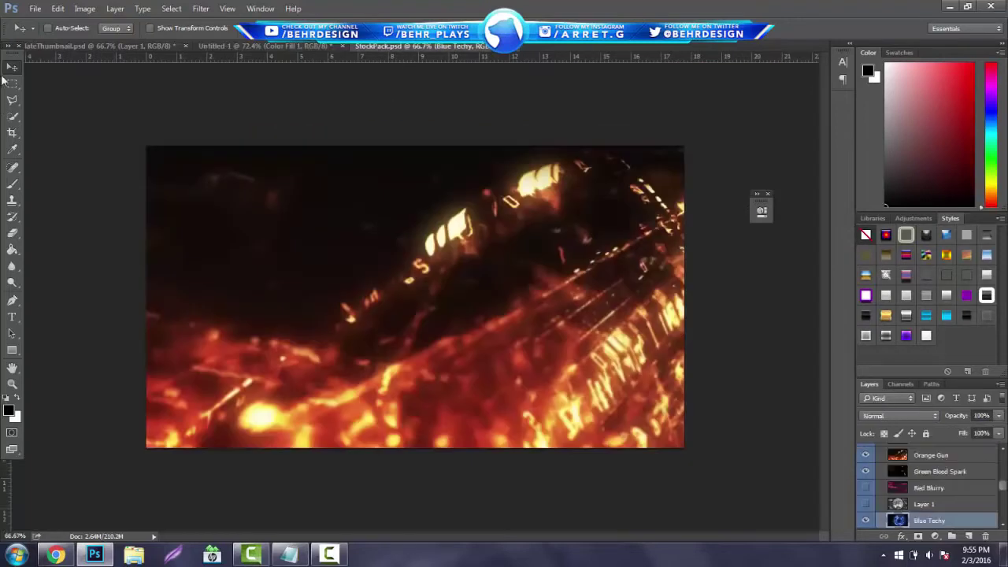
left_click(866, 471)
left_click(866, 455)
scroll(930, 484, "down", 3)
left_click(865, 488)
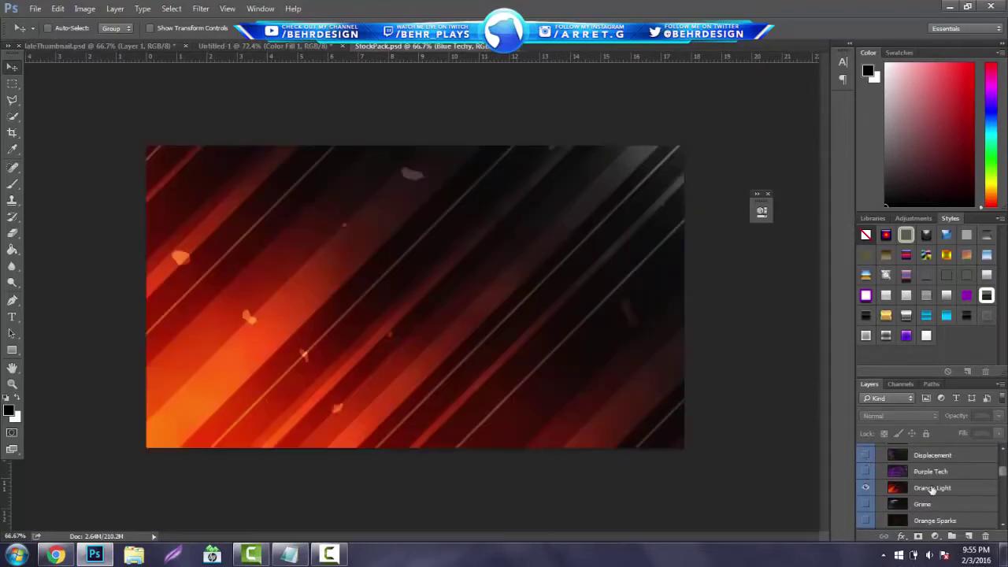
left_click(933, 488)
left_click_drag(227, 142, 309, 239)
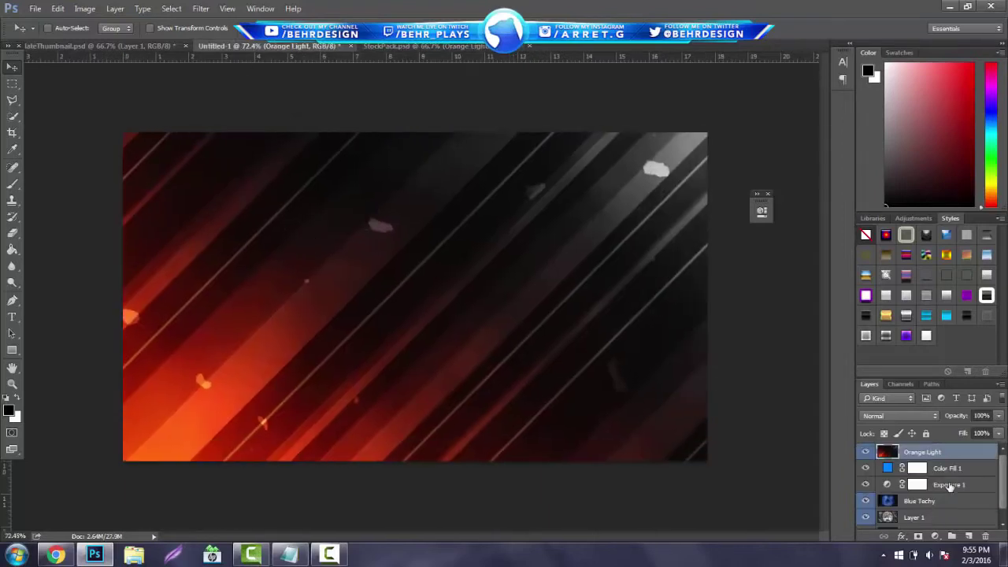
left_click_drag(937, 454, 932, 491)
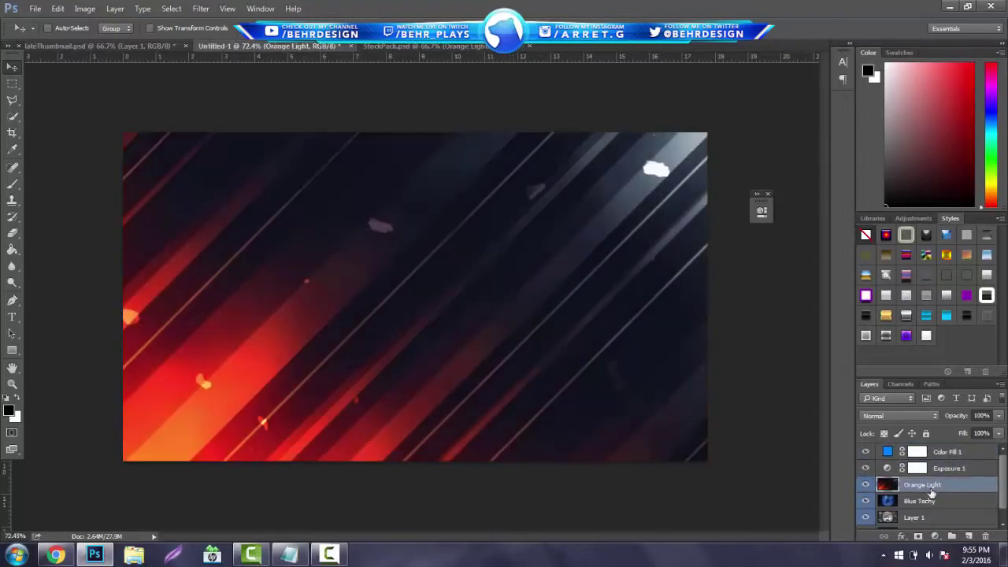
Step: Shift the Orange Light layer's hue to -150, set its blend mode to Screen, and nudge it slightly over the image
key("ctrl+u")
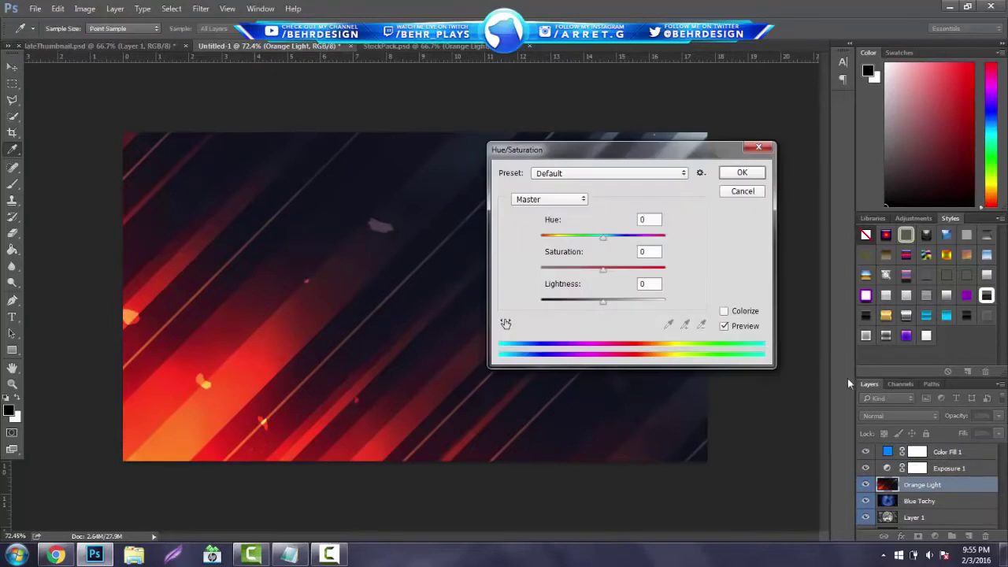
left_click_drag(603, 238, 549, 241)
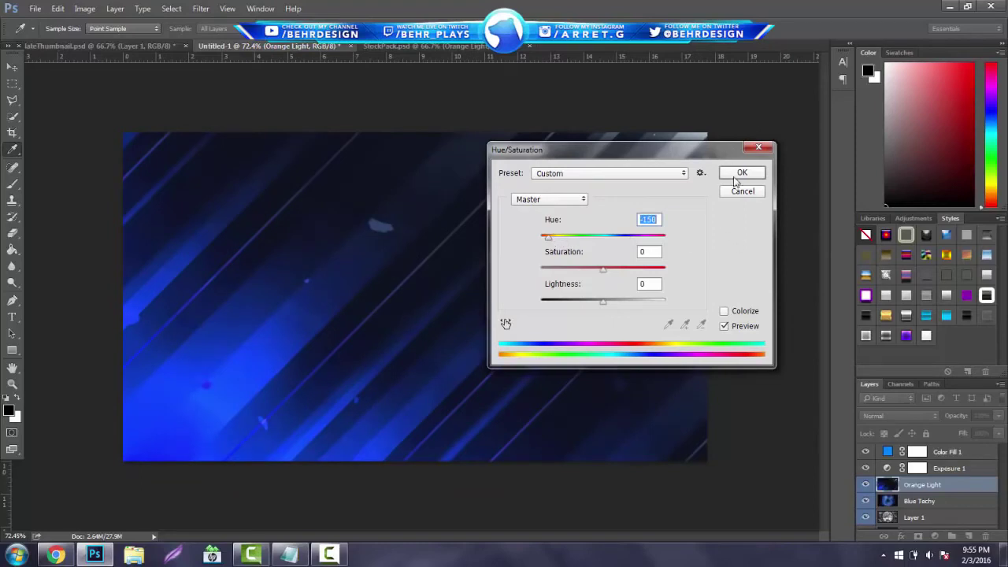
left_click(737, 175)
left_click(887, 415)
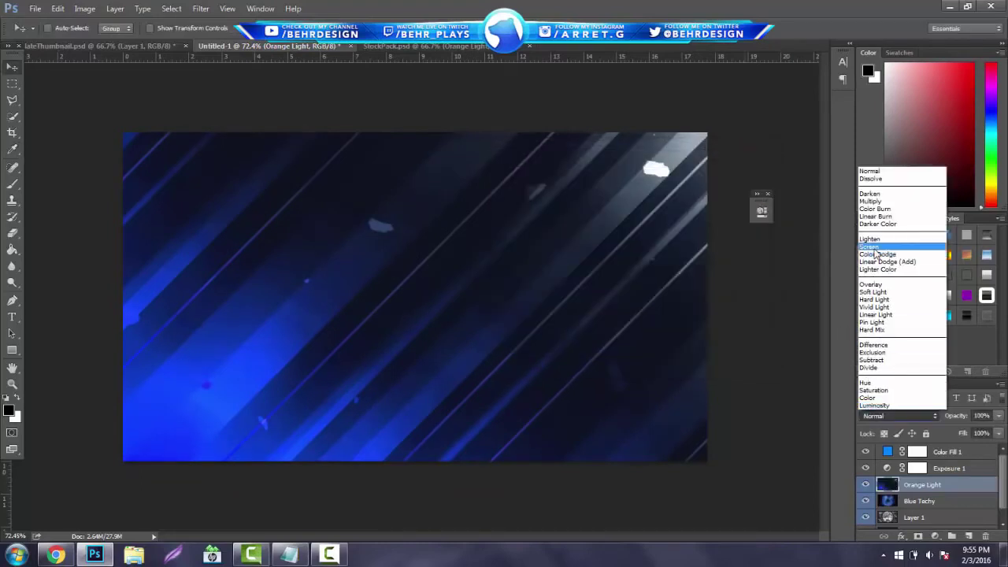
left_click(876, 254)
mouse_move(463, 261)
left_mouse_down()
mouse_move(477, 254)
mouse_move(466, 264)
left_mouse_up()
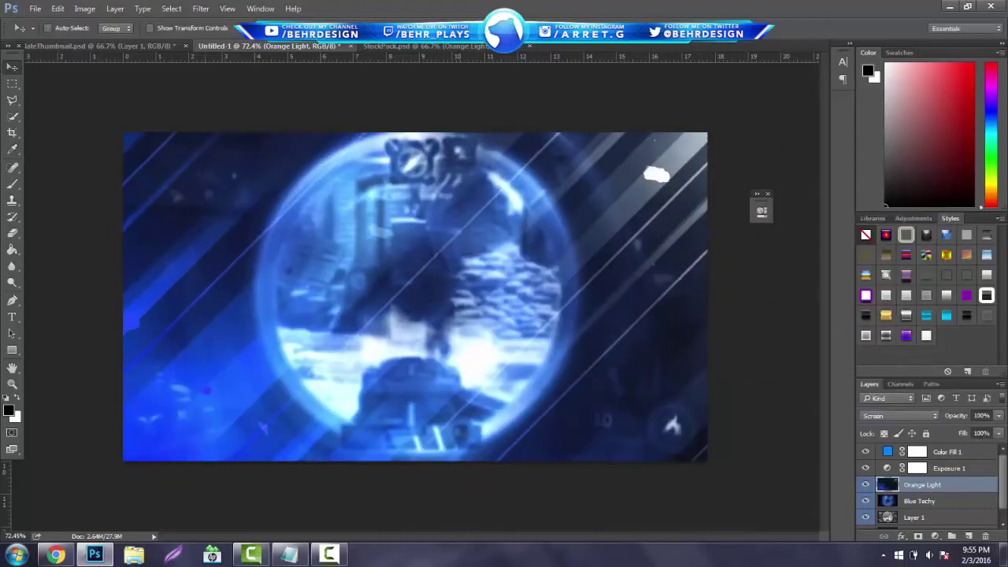
Step: Try erasing the Orange Light streaks across most of the image with a large soft eraser
left_click(13, 233)
mouse_move(328, 222)
left_mouse_down()
mouse_move(260, 229)
mouse_move(309, 226)
mouse_move(347, 378)
mouse_move(371, 425)
mouse_move(520, 268)
mouse_move(661, 197)
mouse_move(575, 220)
mouse_move(338, 374)
mouse_move(146, 402)
mouse_move(130, 323)
left_mouse_up()
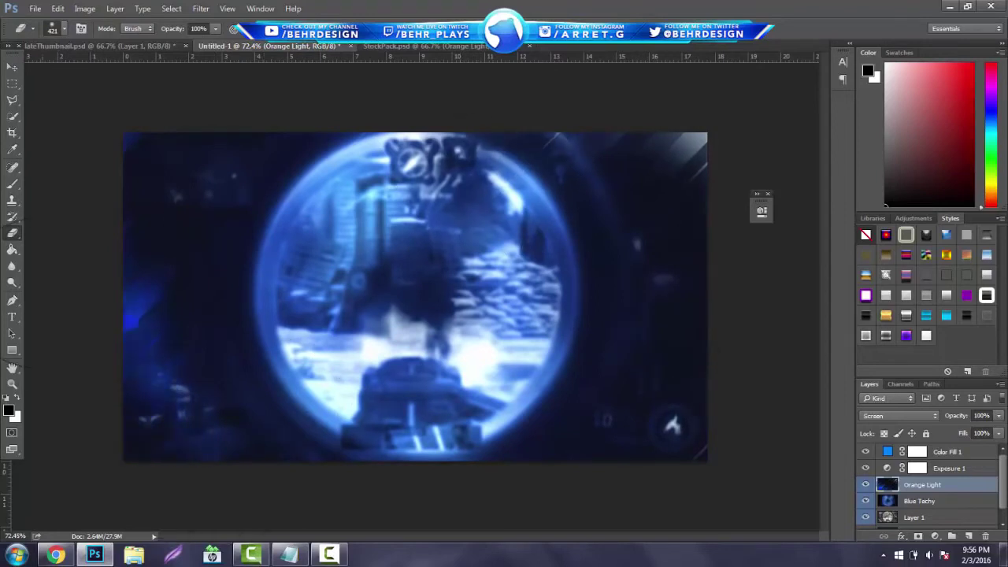
left_click(393, 46)
left_click(13, 68)
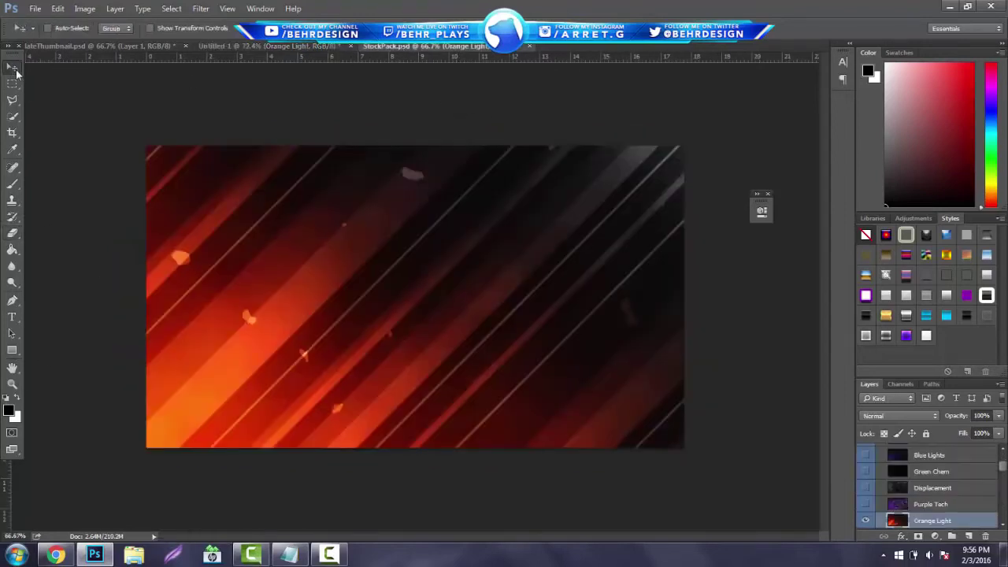
left_click(268, 46)
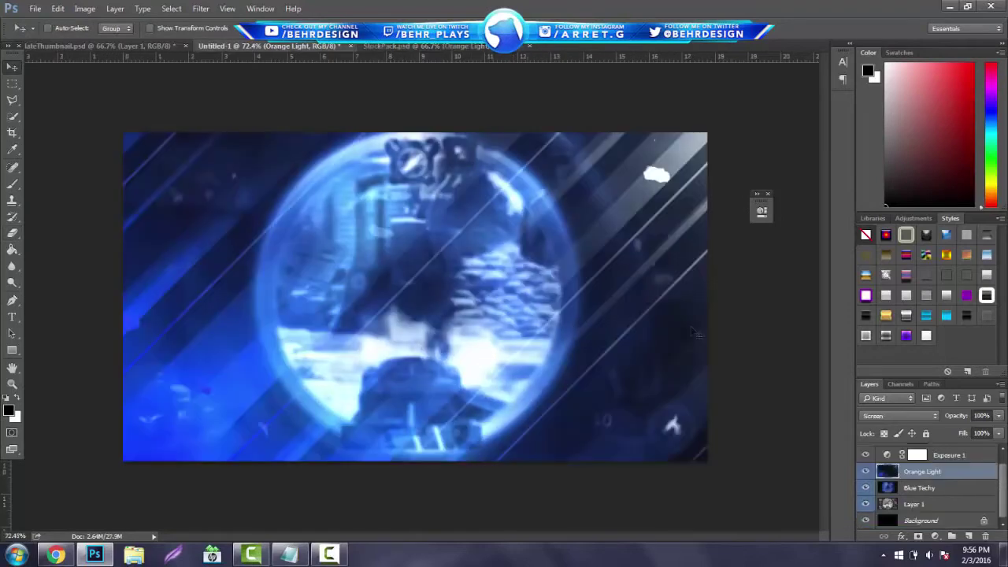
Step: Erase the Orange Light streaks over the scope and the lower right area, and reduce the layer's opacity to 42%
left_click(12, 233)
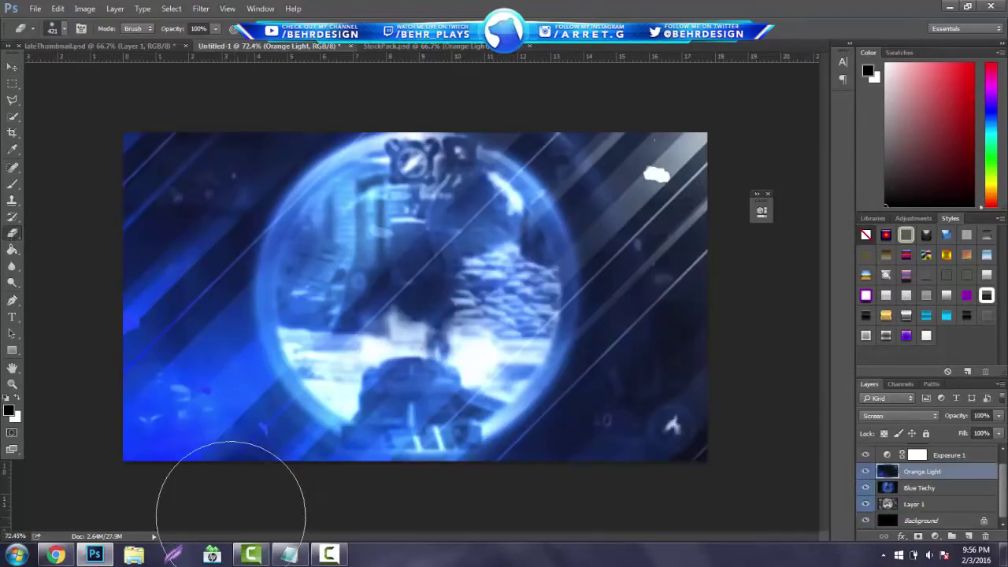
mouse_move(417, 484)
left_mouse_down()
mouse_move(304, 248)
mouse_move(321, 404)
mouse_move(313, 267)
mouse_move(607, 326)
mouse_move(621, 389)
mouse_move(693, 383)
mouse_move(771, 337)
left_mouse_up()
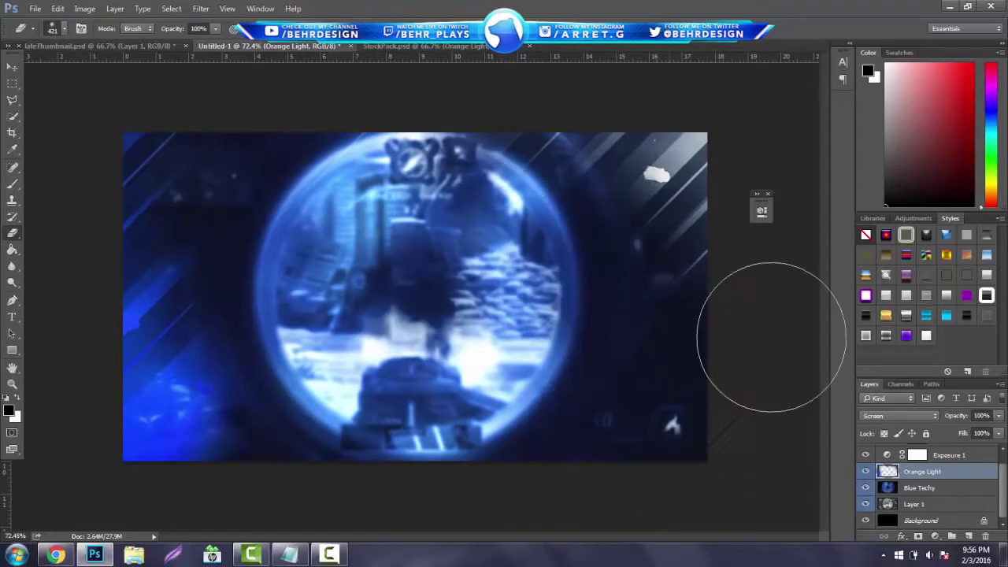
left_click(999, 415)
left_click_drag(969, 428, 961, 434)
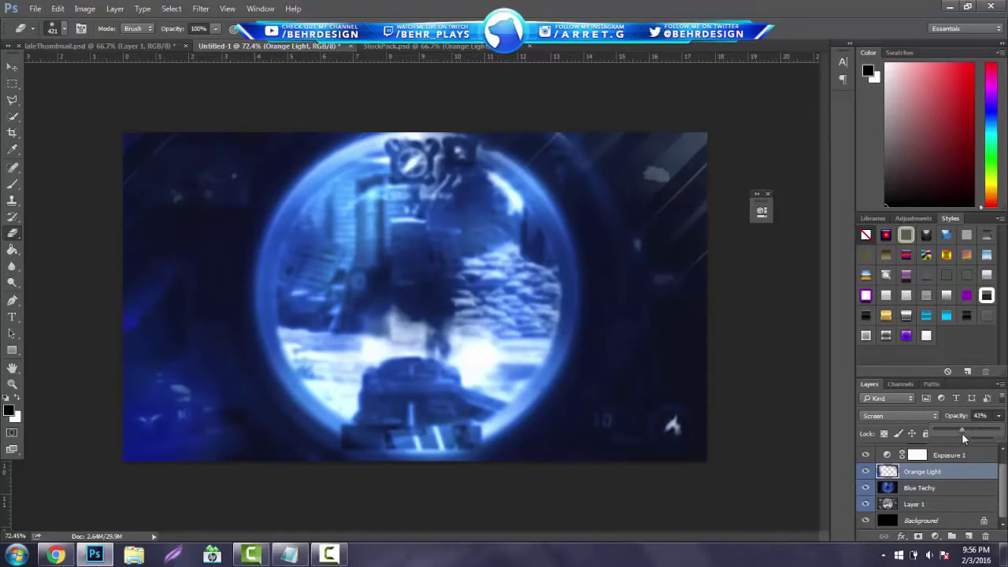
Step: Bring the Green Blood Spark texture from StockPack.psd into the offline screen document, above the Orange Light layer
left_click(441, 46)
scroll(869, 492, "down", 3)
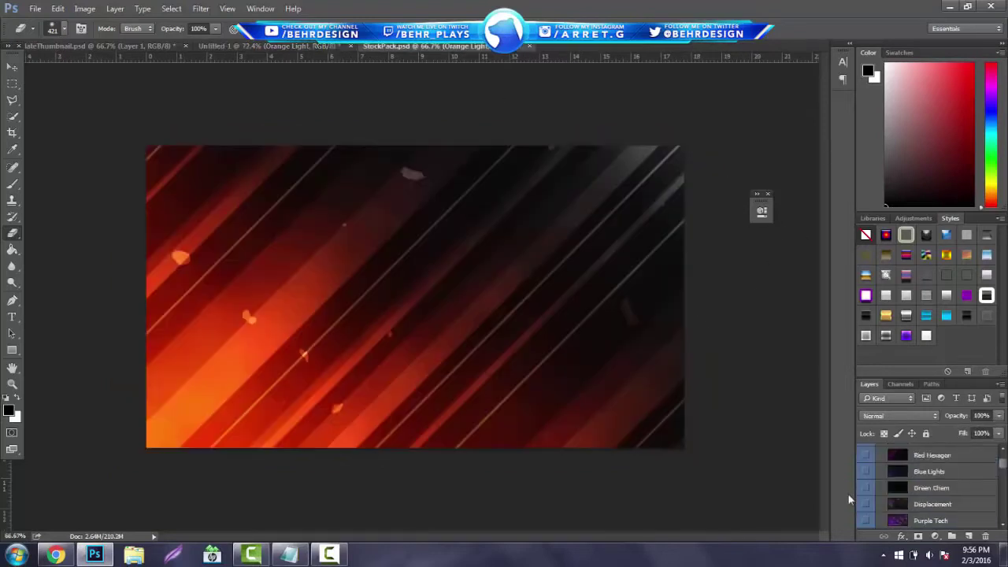
left_click(869, 493)
scroll(870, 494, "down", 2)
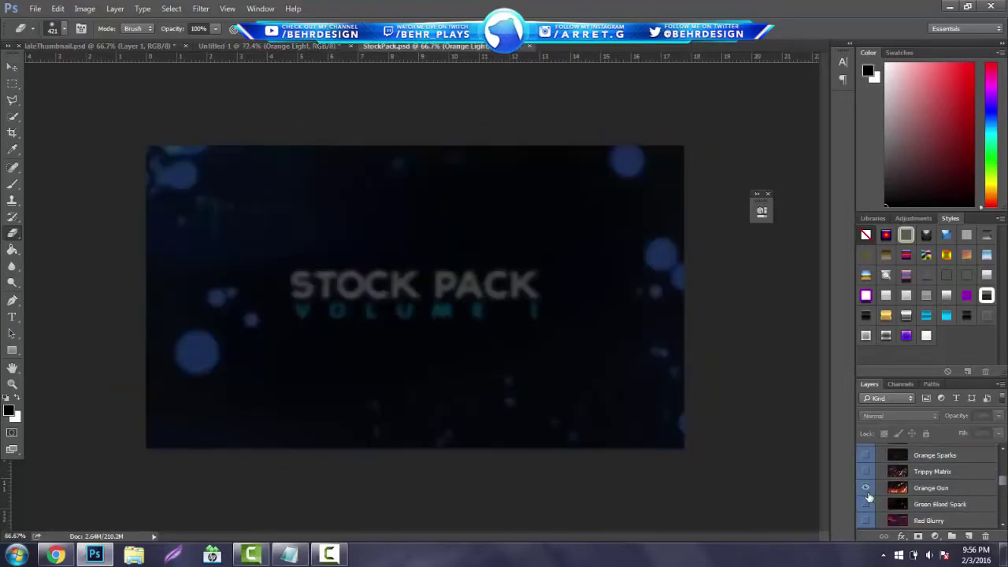
left_click(866, 488)
left_click(865, 488)
left_click(866, 504)
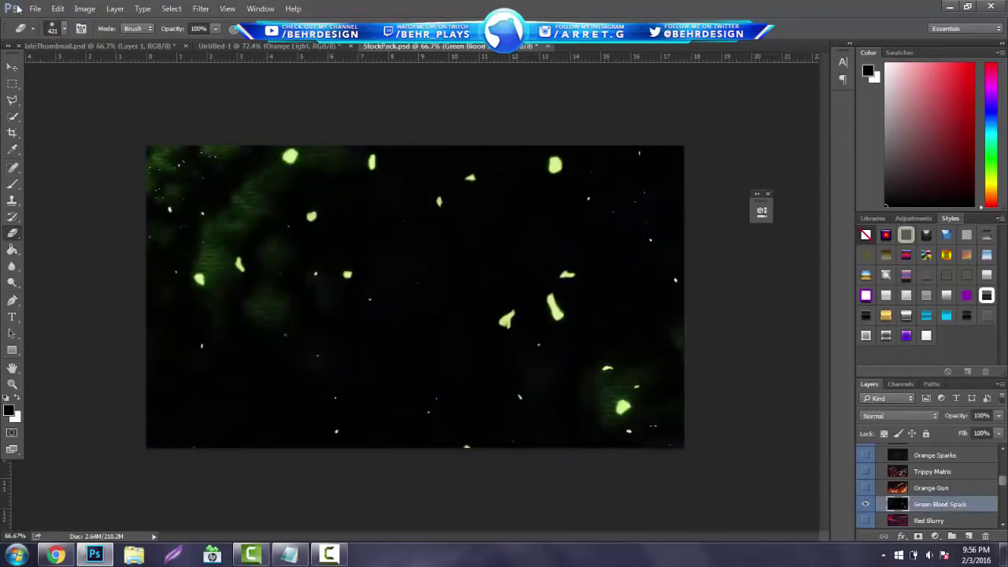
left_click(12, 67)
left_click_drag(354, 103, 455, 161)
Step: Shift the Green Blood Spark layer's hue to +113, set its blend mode to Screen, and move its particles up across the scene
key("ctrl+u")
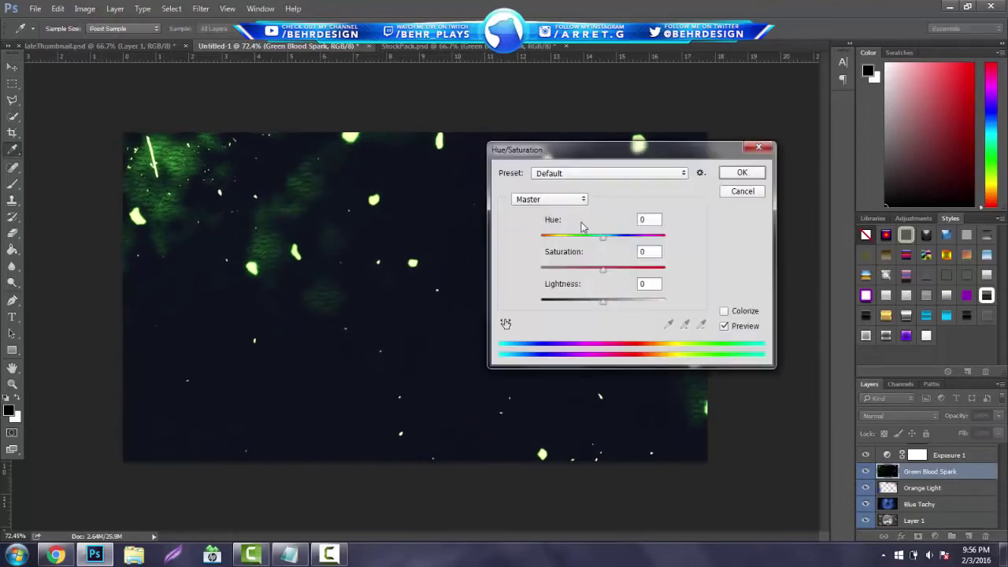
left_click_drag(602, 238, 650, 241)
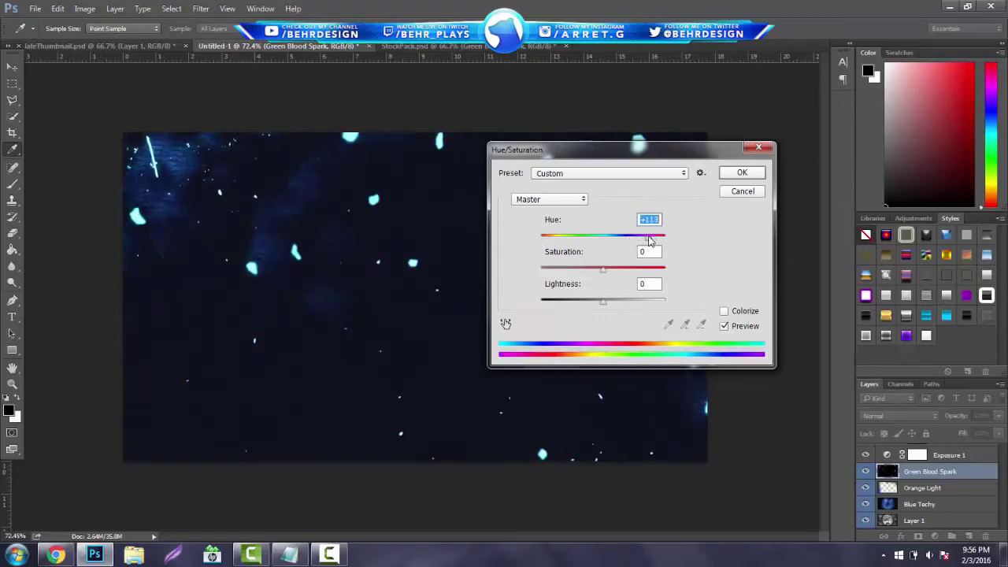
left_click(741, 172)
left_click(900, 416)
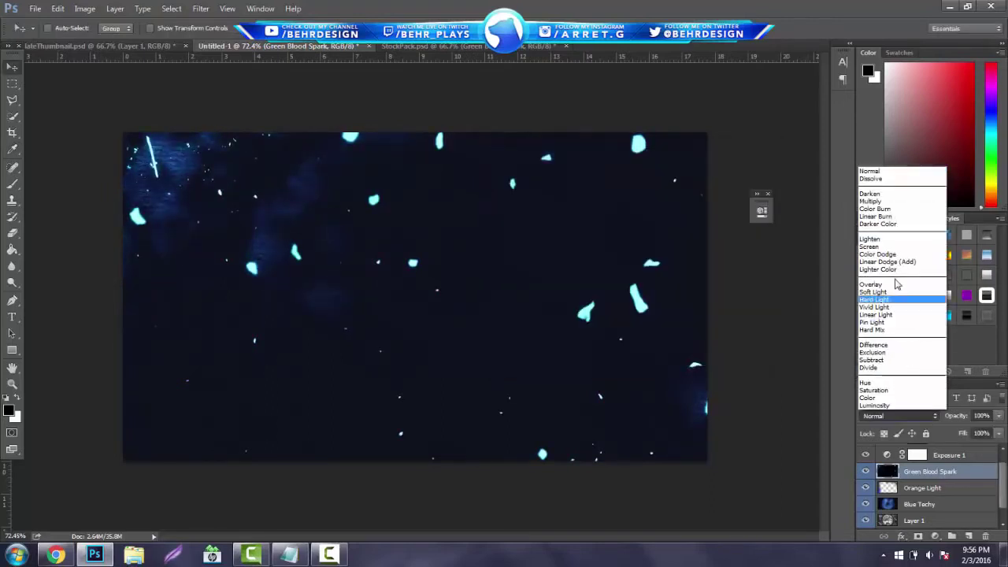
left_click(874, 247)
left_click_drag(494, 281, 480, 225)
Step: Erase or fade the large spark particles beside the scope on the Green Blood Spark layer with the soft eraser
left_click(12, 233)
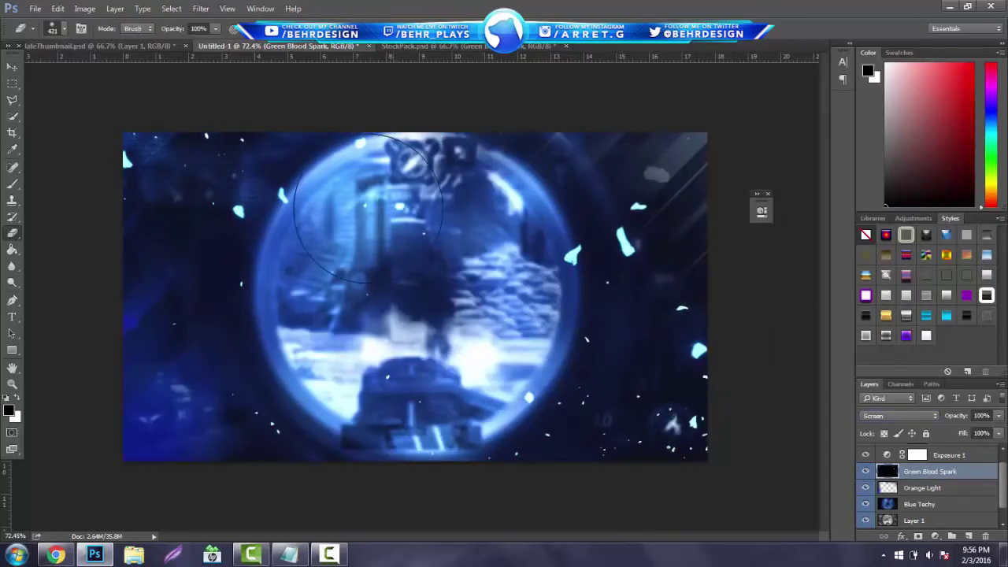
left_click_drag(238, 211, 281, 195)
left_click(694, 423)
left_click(699, 350)
left_click(630, 224)
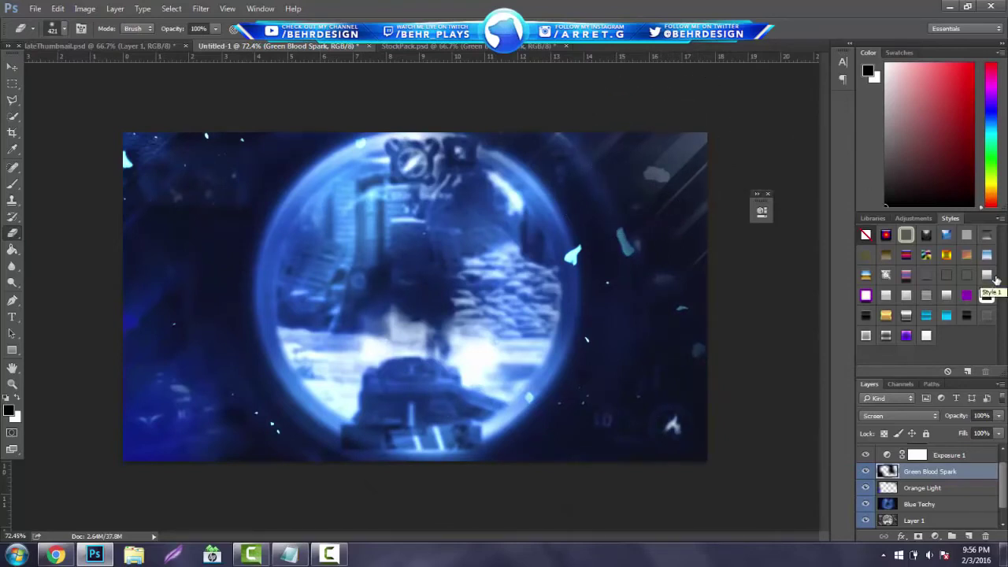
left_click(987, 295)
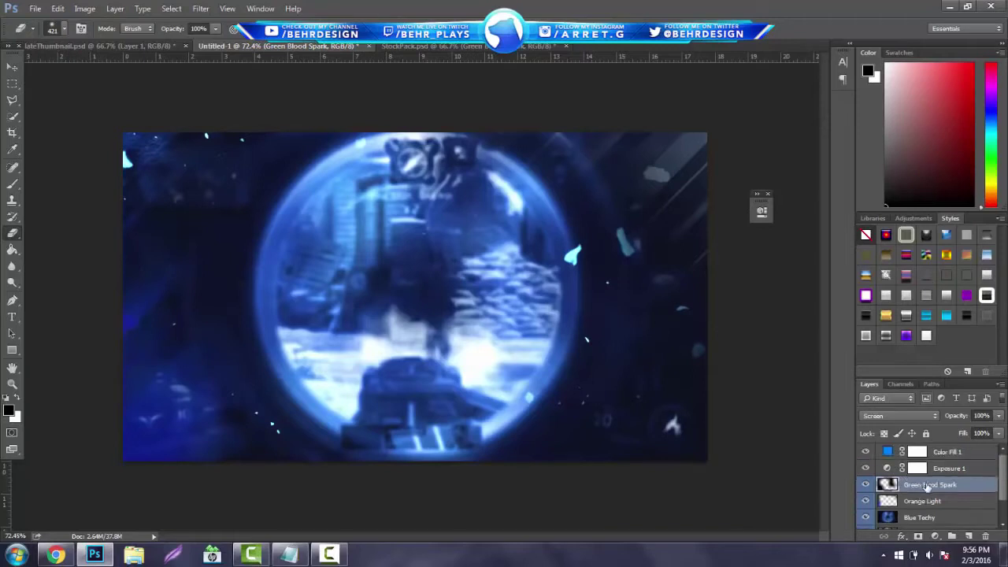
Step: Group the layers from Green Blood Spark down to Layer 1 and name the group Back
scroll(933, 489, "down", 2)
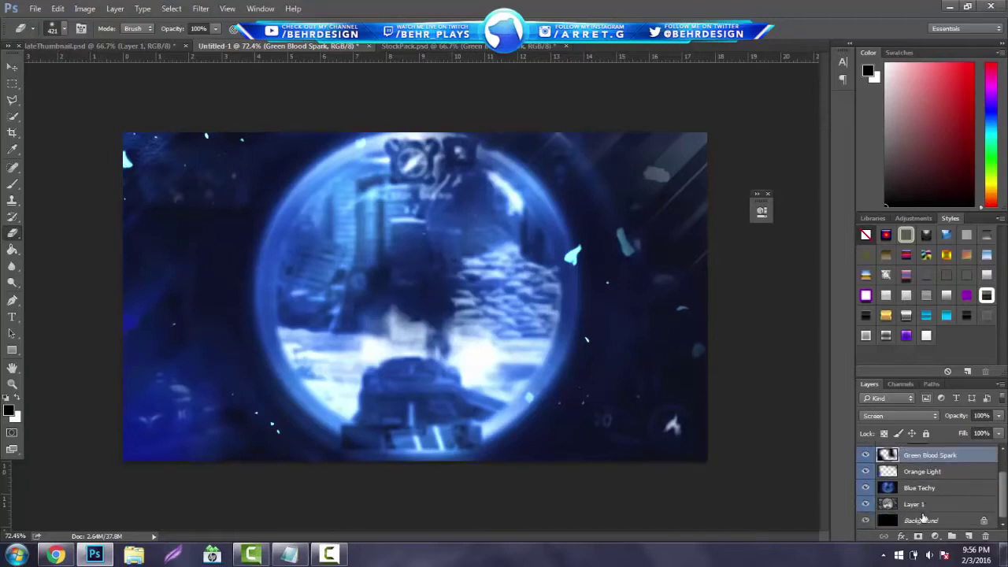
left_click(921, 508, "shift")
key("ctrl+g")
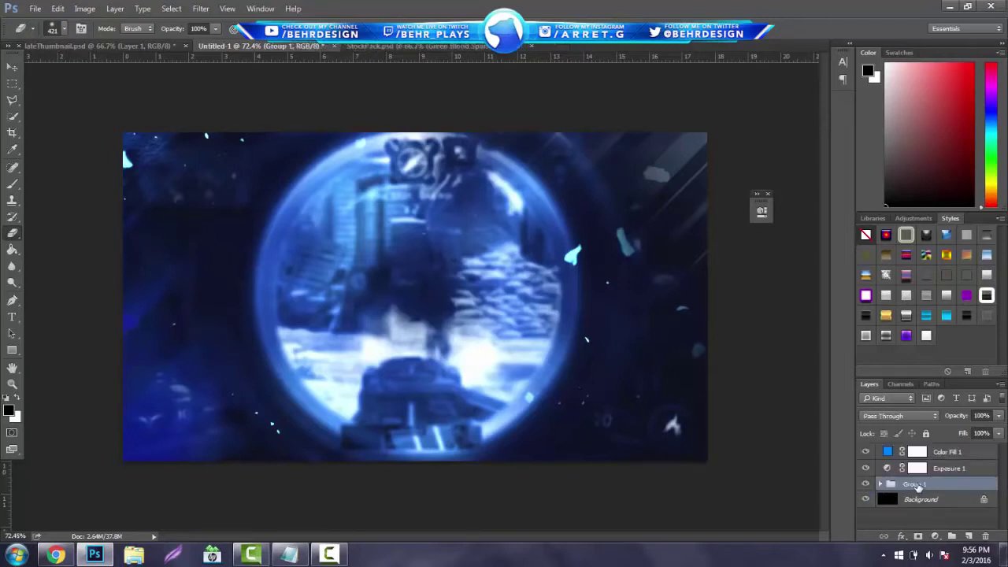
double_click(916, 484)
type("Back")
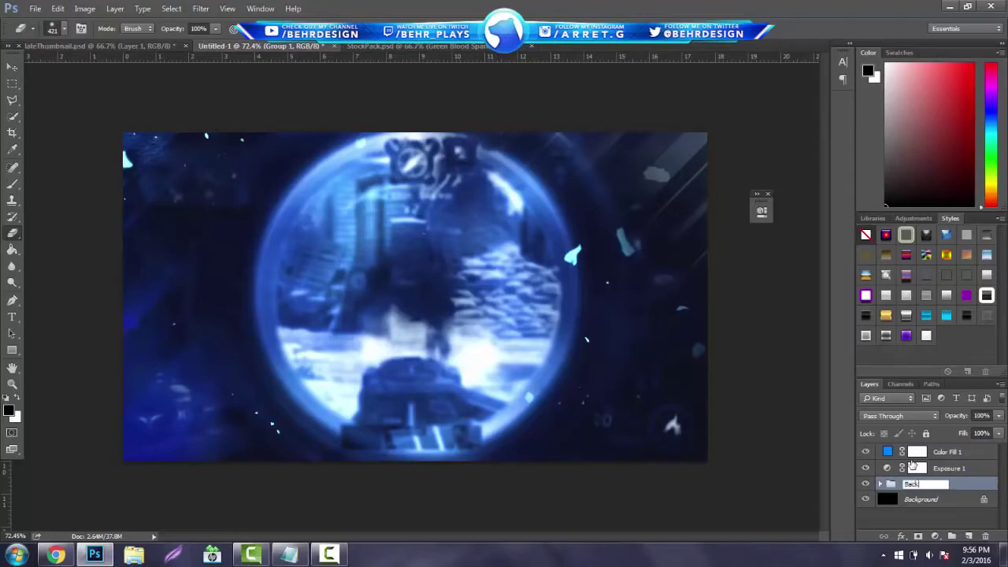
key("Return")
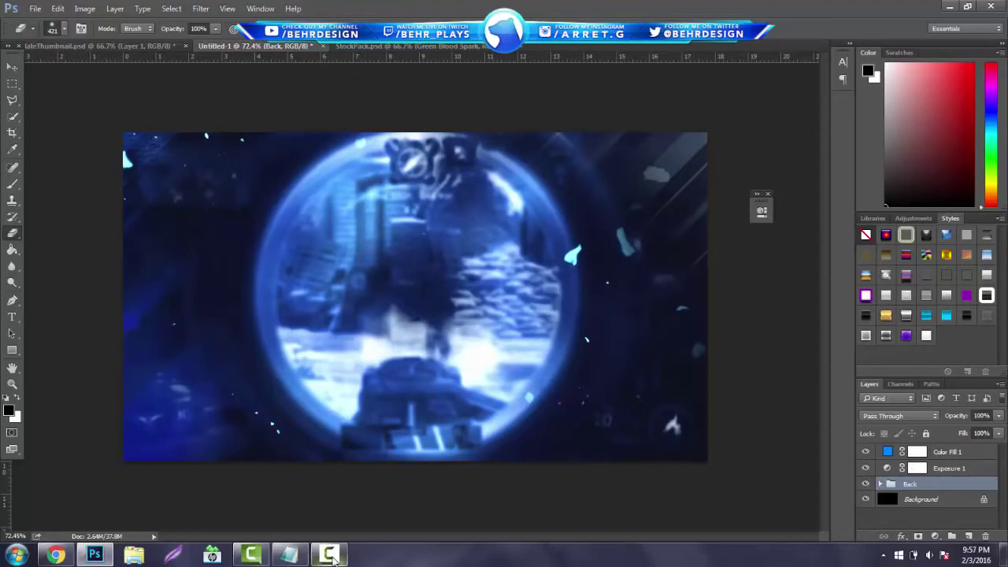
Step: Start a new text layer above the Back group with the Long Shot Regular font and white text color
mouse_move(345, 555)
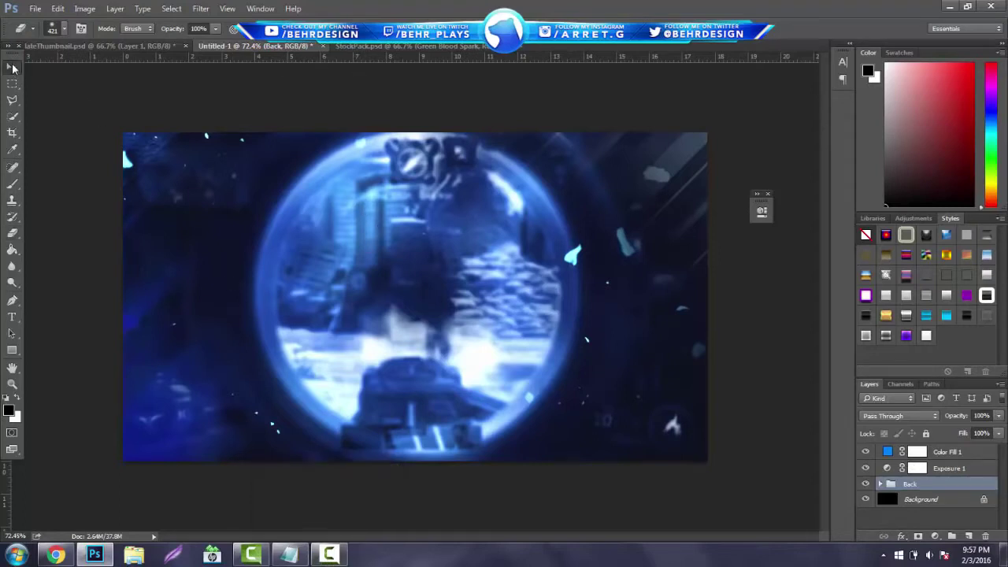
key("v")
left_click(12, 317)
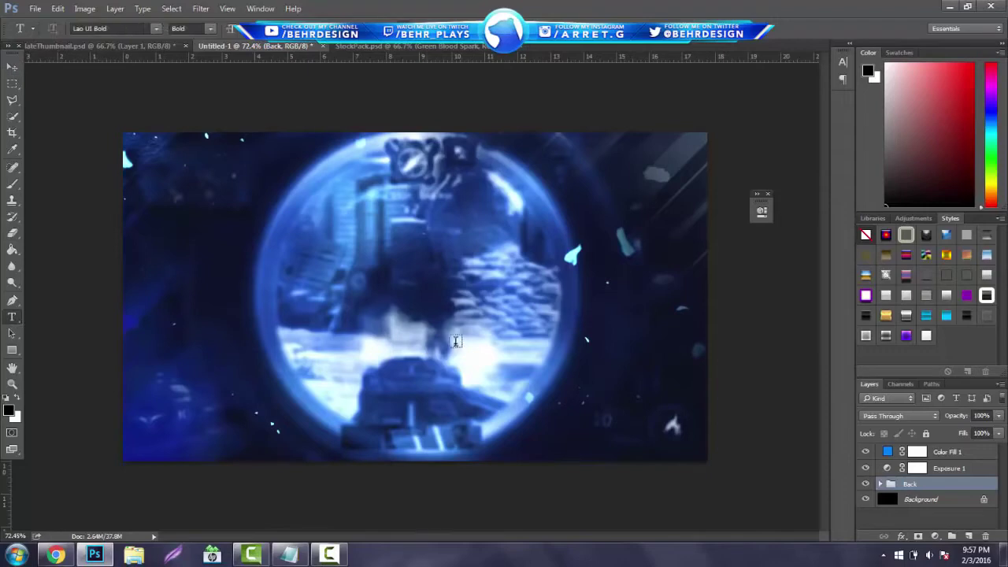
left_click(377, 314)
left_click(124, 30)
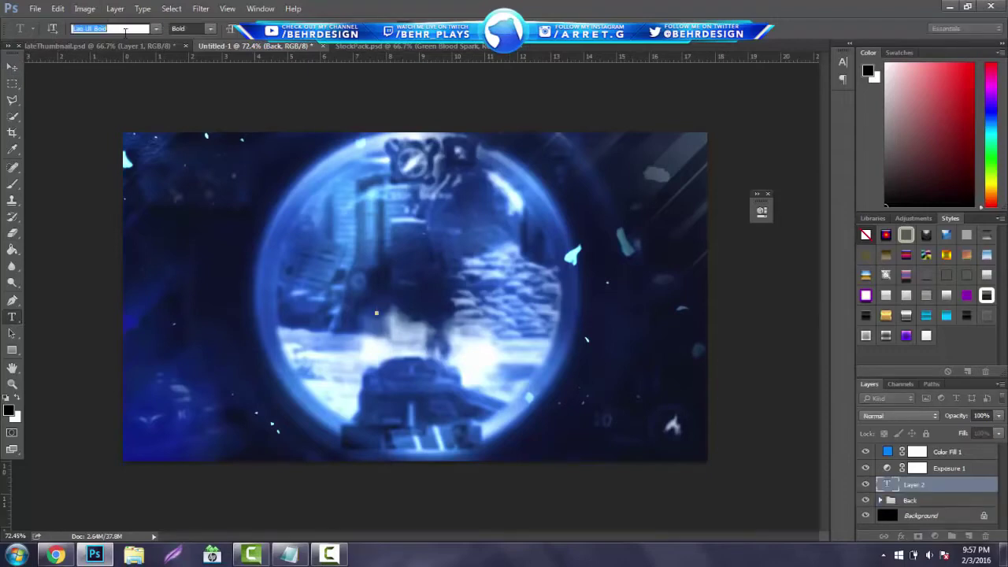
type("long")
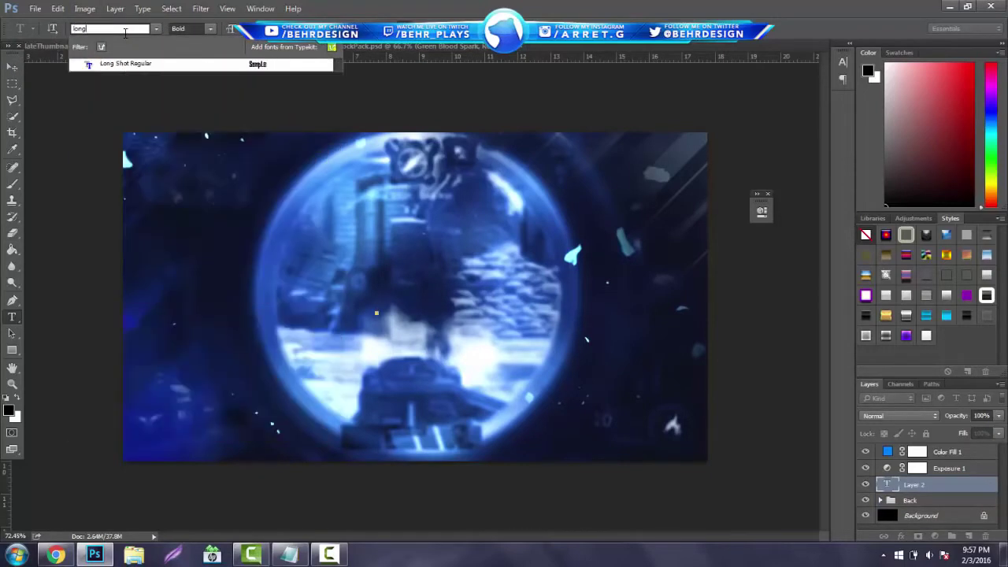
left_click(268, 64)
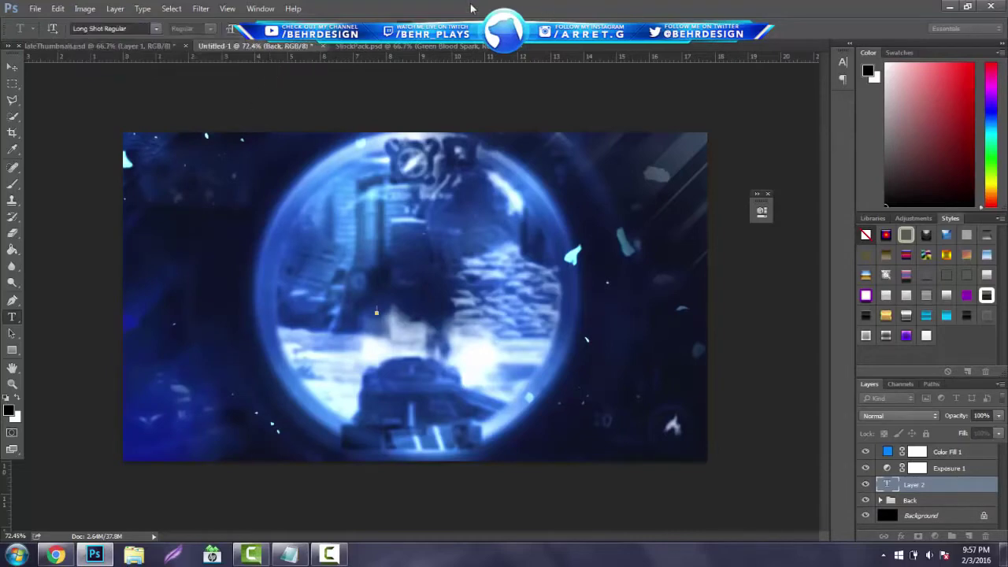
left_click(431, 28)
left_click(743, 122)
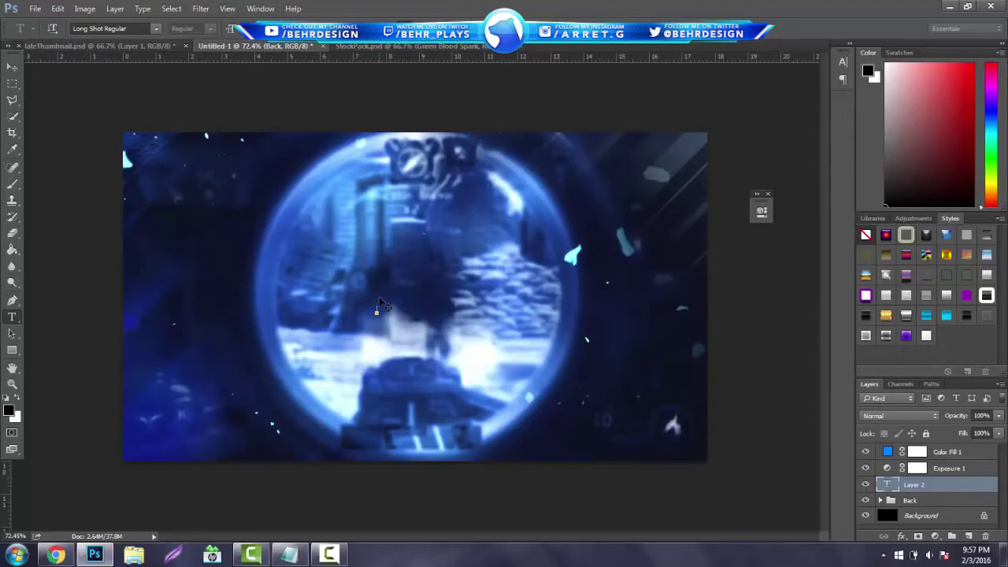
Step: Enter OFFLINE as the title text, enlarge it to about the scope's width, and center it over the scope
type("M")
key("BackSpace")
type("IN DESIGN")
key("ctrl+a")
type("OFFLINE")
key("ctrl+a")
key("ctrl+shift+period")
key("ctrl+shift+period")
key("ctrl+shift+period")
key("ctrl+shift+period")
key("ctrl+shift+period")
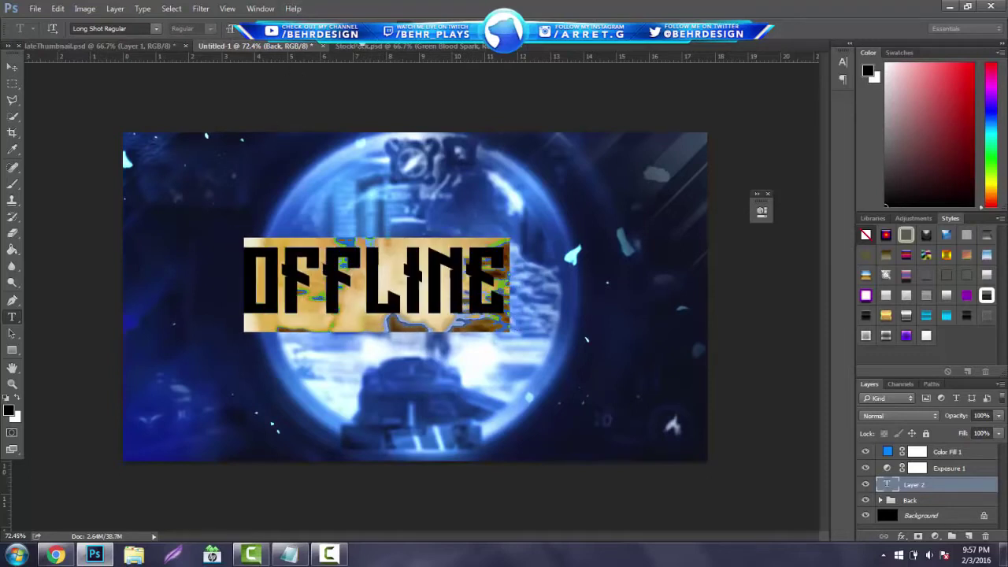
left_click(12, 66)
left_click_drag(294, 162, 331, 162)
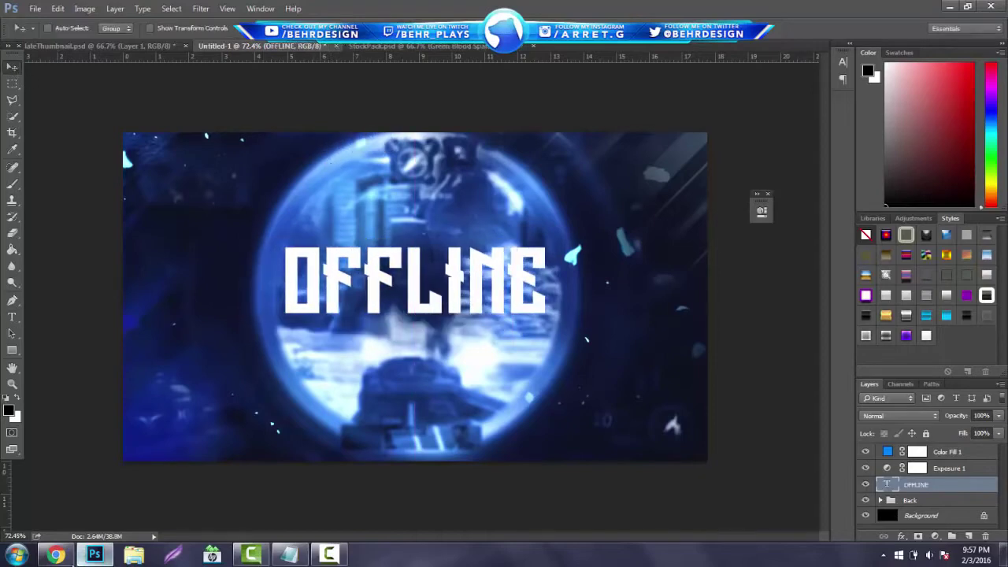
Step: Switch to Chrome to examine the existing offline screen on the Twitch channel page, and return to Photoshop
left_click(55, 555)
left_click(270, 8)
type("twitter.com")
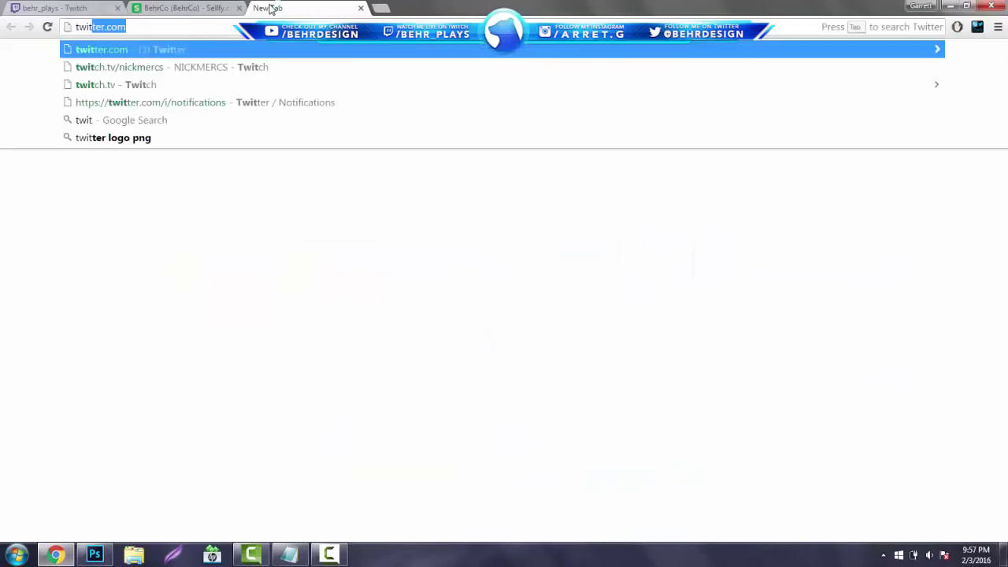
left_click(53, 8)
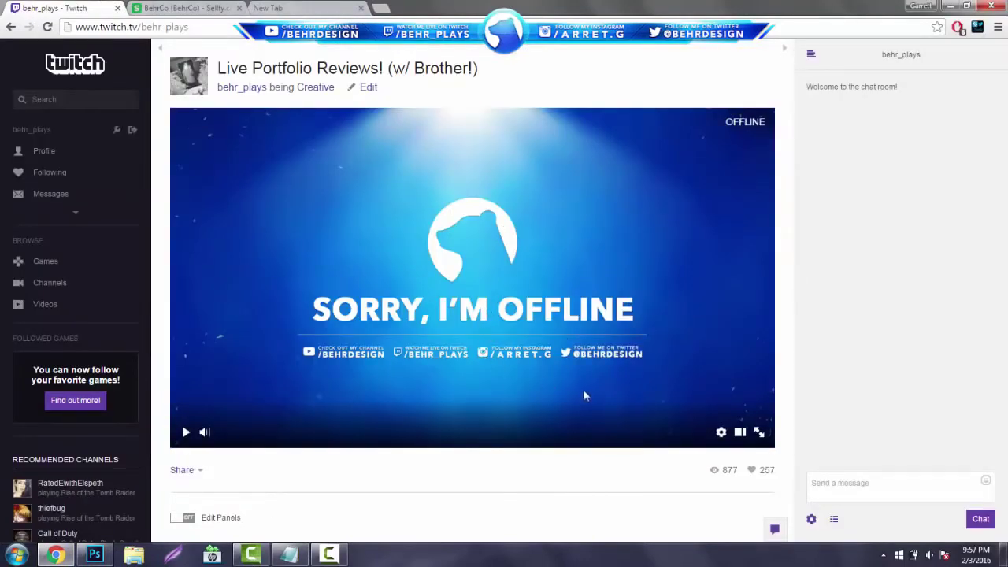
left_click(105, 554)
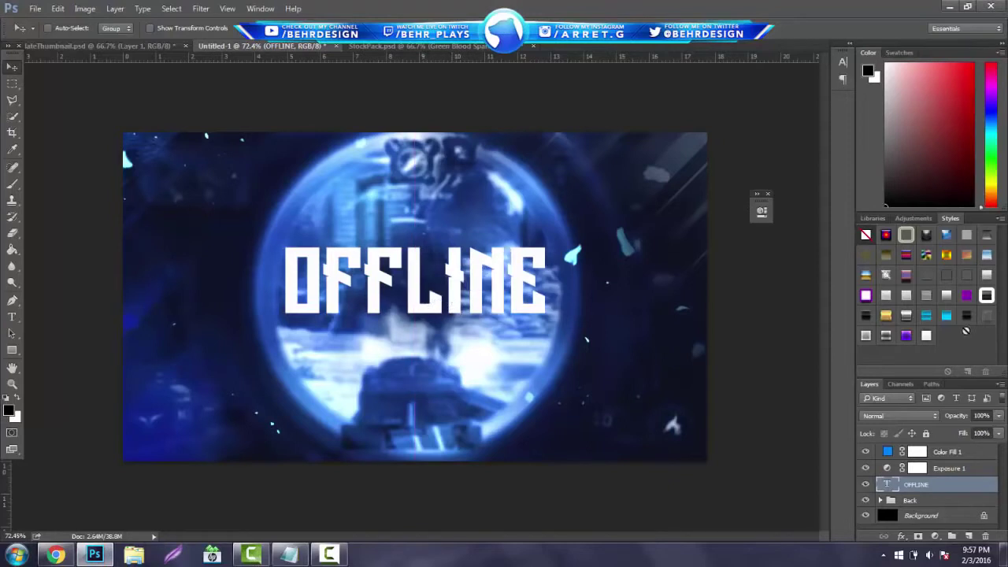
Step: Apply the white gradient layer style with inner and drop shadow to the OFFLINE text, and move its layer above Color Fill 1
left_click(930, 337)
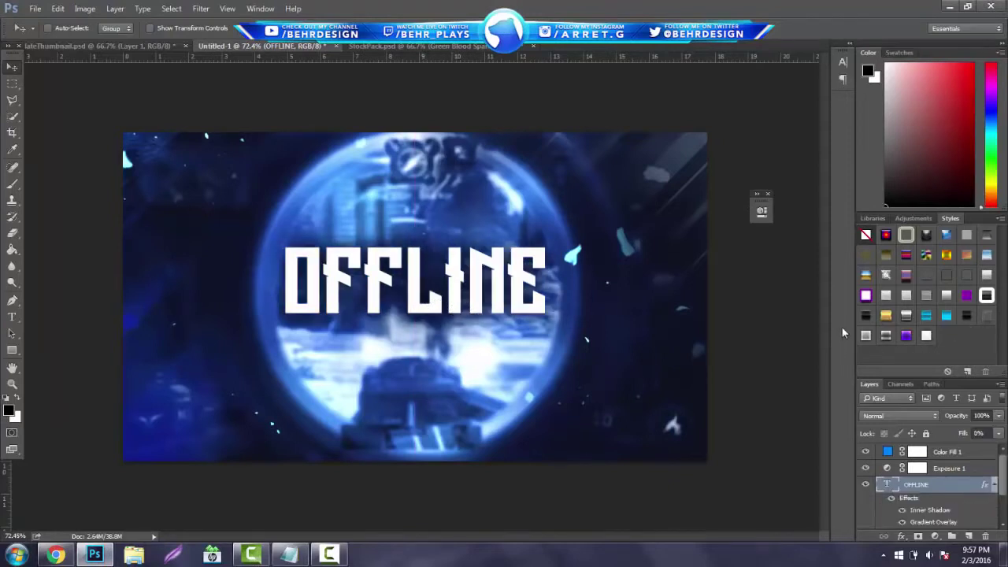
left_click(994, 487)
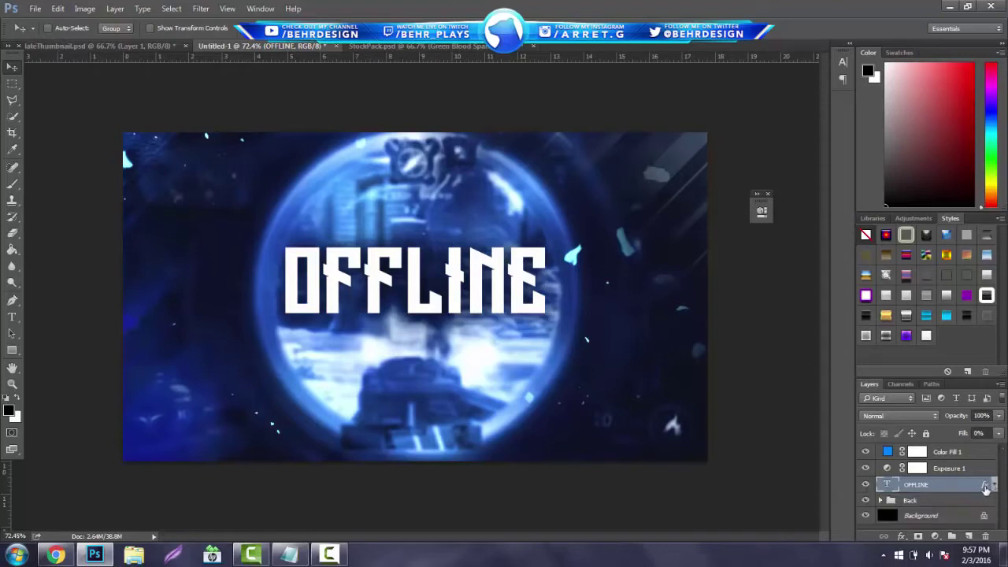
left_click(998, 416)
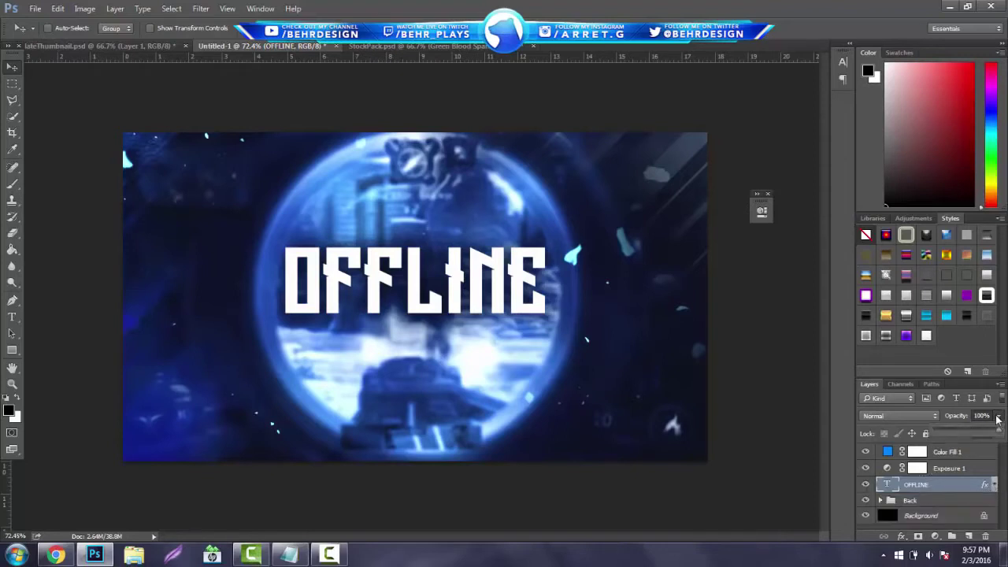
left_click(997, 423)
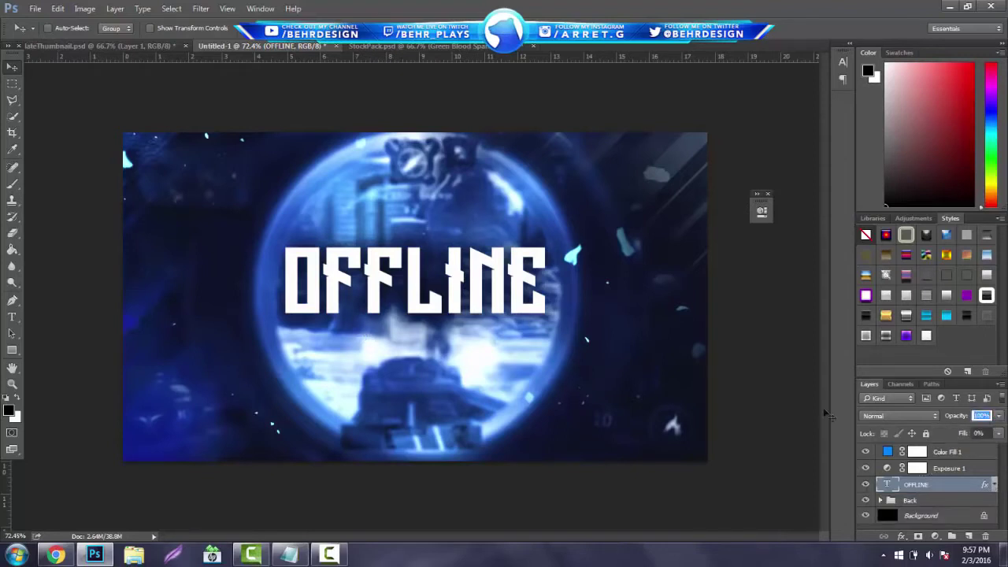
left_click_drag(928, 489, 925, 447)
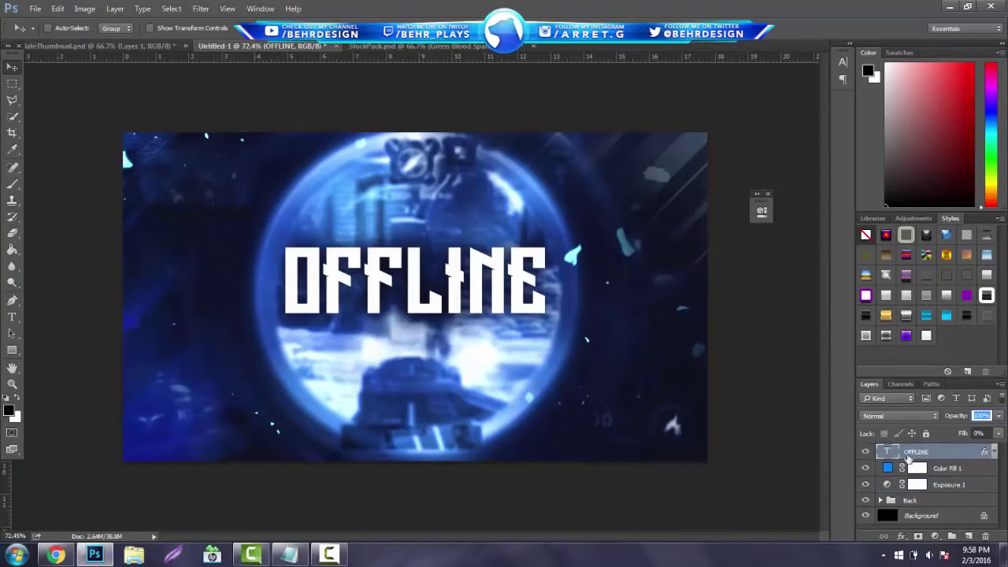
Step: Draw a white rectangle about 568 by 4 px as an underline beneath OFFLINE, and move it slightly down from the letters
left_click(11, 384)
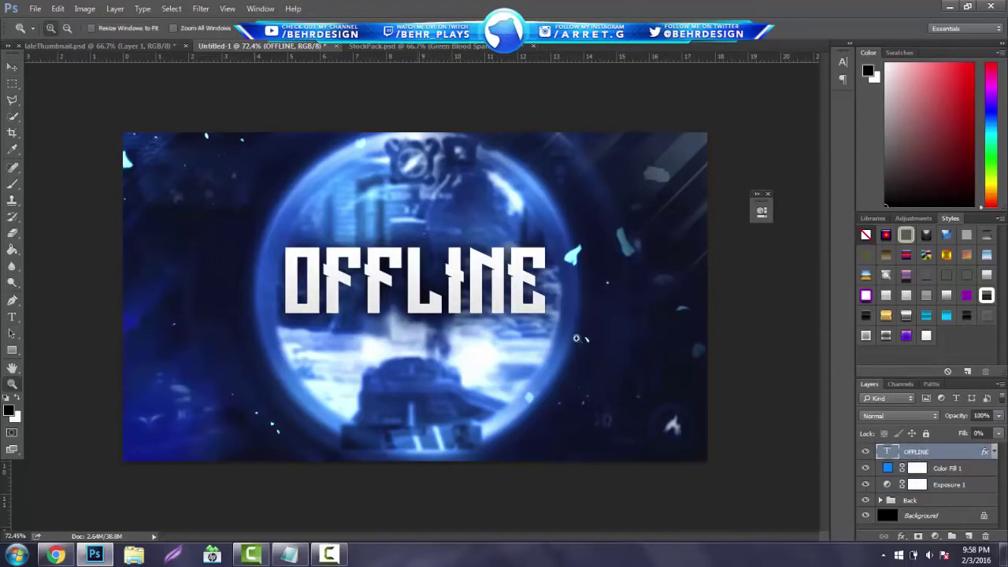
left_click_drag(418, 340, 457, 325)
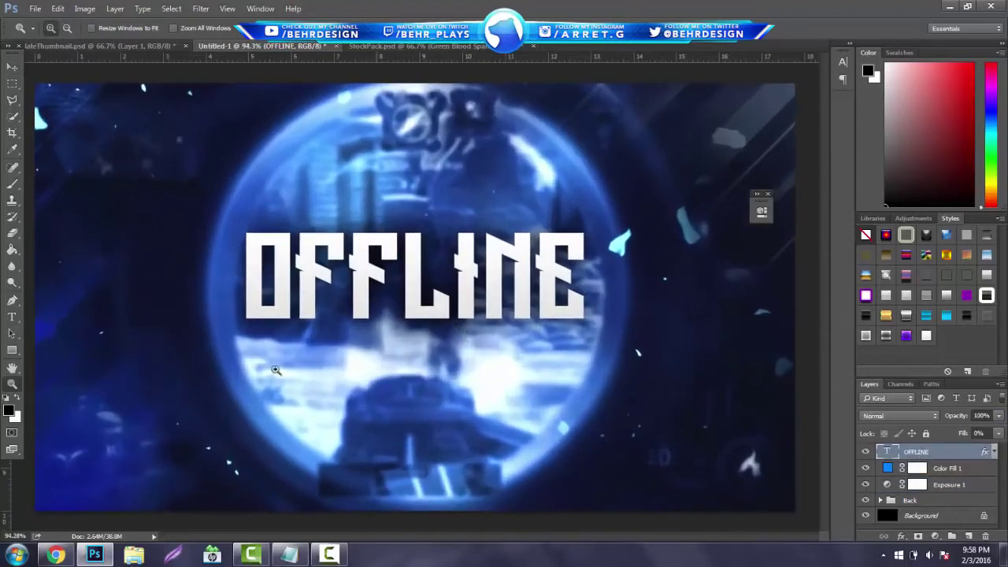
left_click(8, 351)
left_click(19, 399)
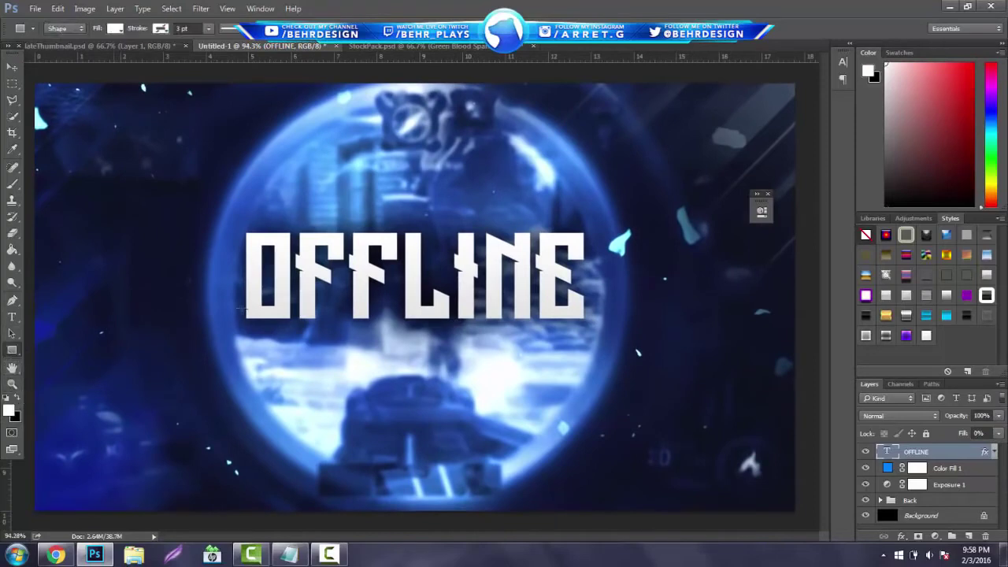
left_click_drag(245, 320, 583, 320)
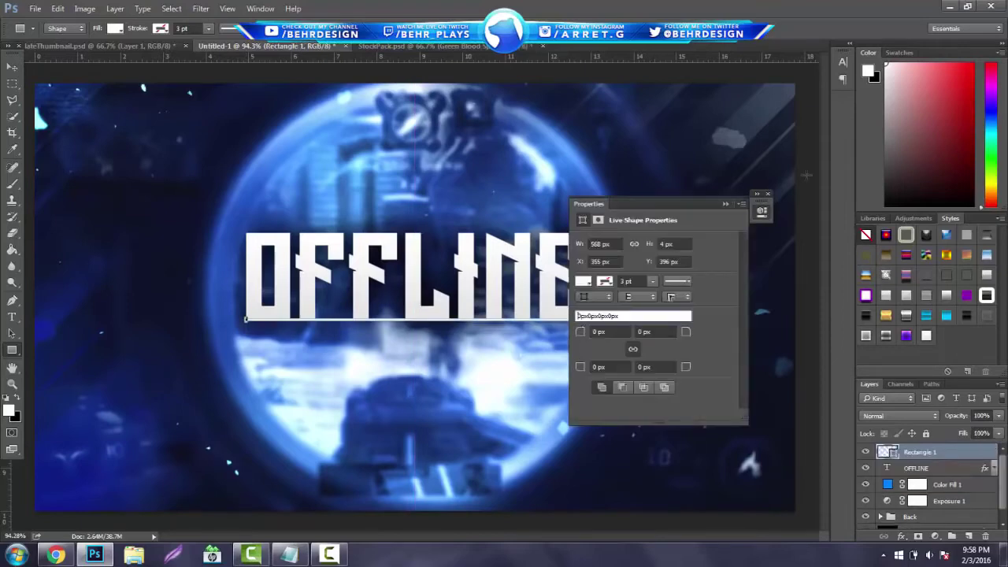
left_click(726, 204)
left_click(12, 67)
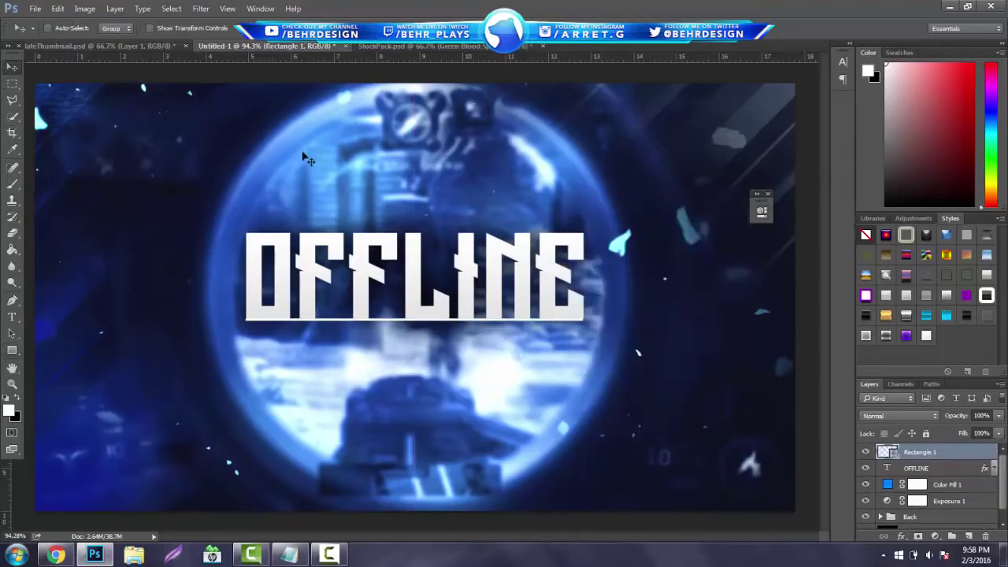
left_click_drag(302, 161, 304, 163)
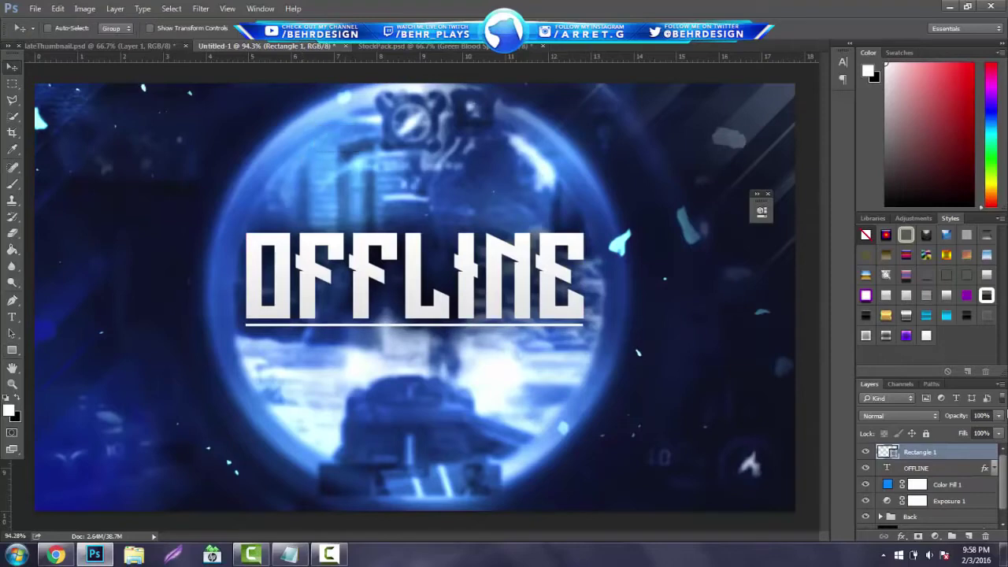
Step: Give the underline the same white gradient style without its drop shadow, and place its layer below OFFLINE
left_click(926, 338)
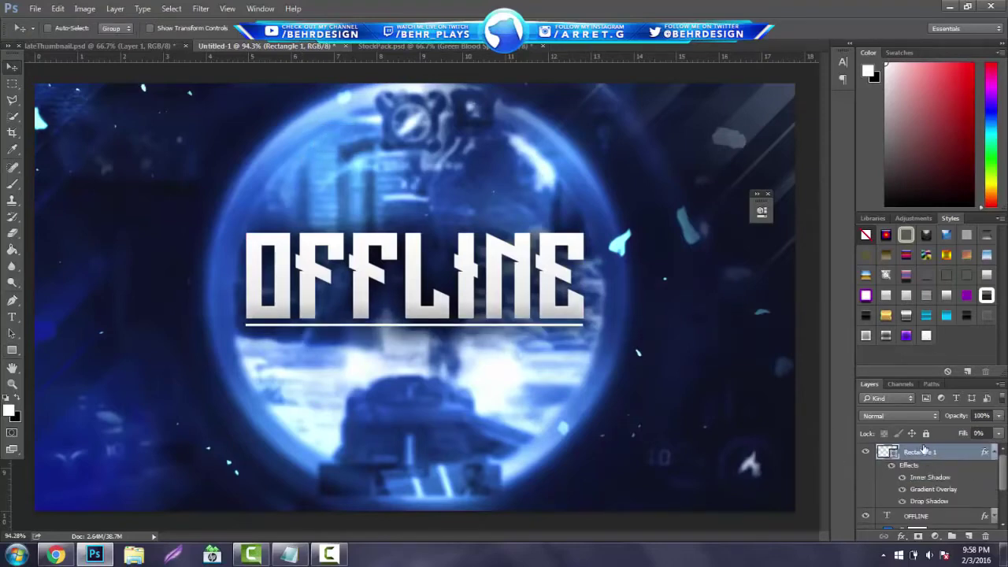
left_click_drag(924, 448, 925, 514)
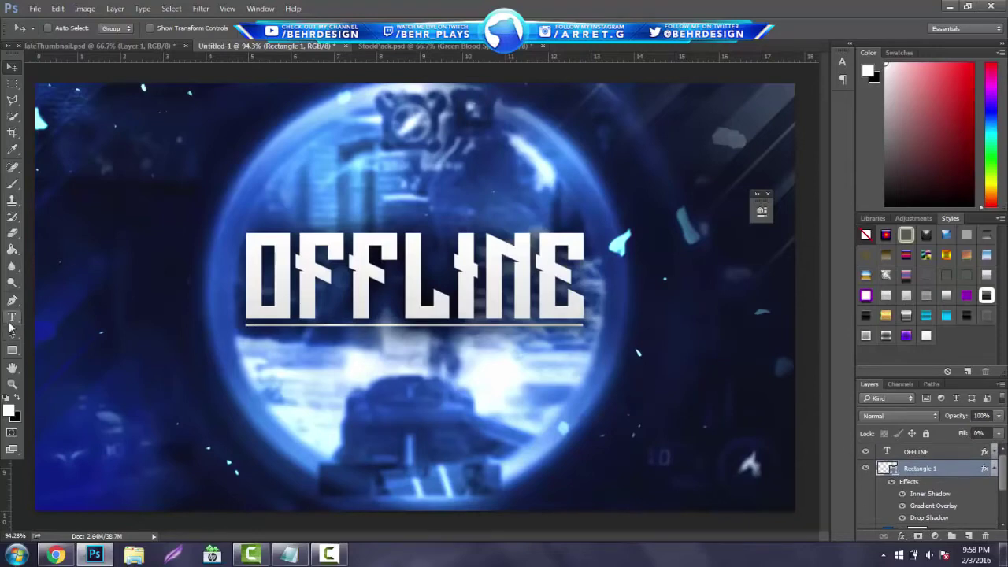
left_click(902, 517)
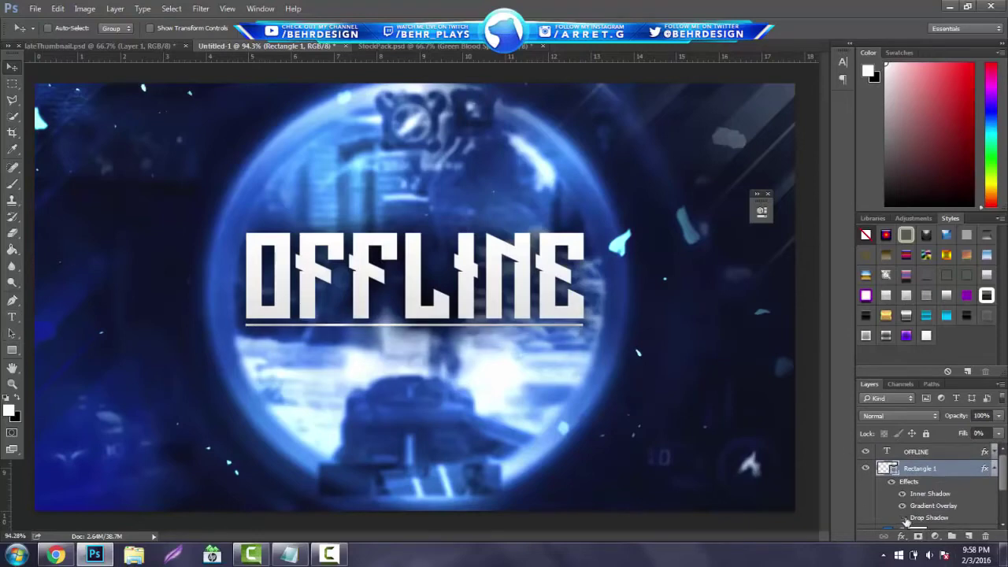
Step: Add a new text layer in Mangal Bold below the underline reading CHECK OUT MY CHANNEL
left_click(12, 316)
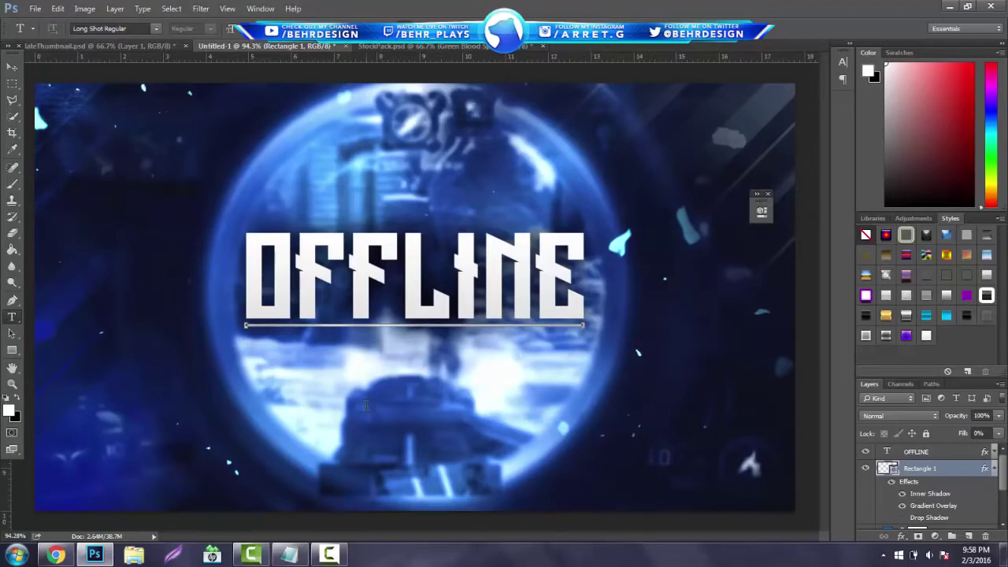
left_click(156, 29)
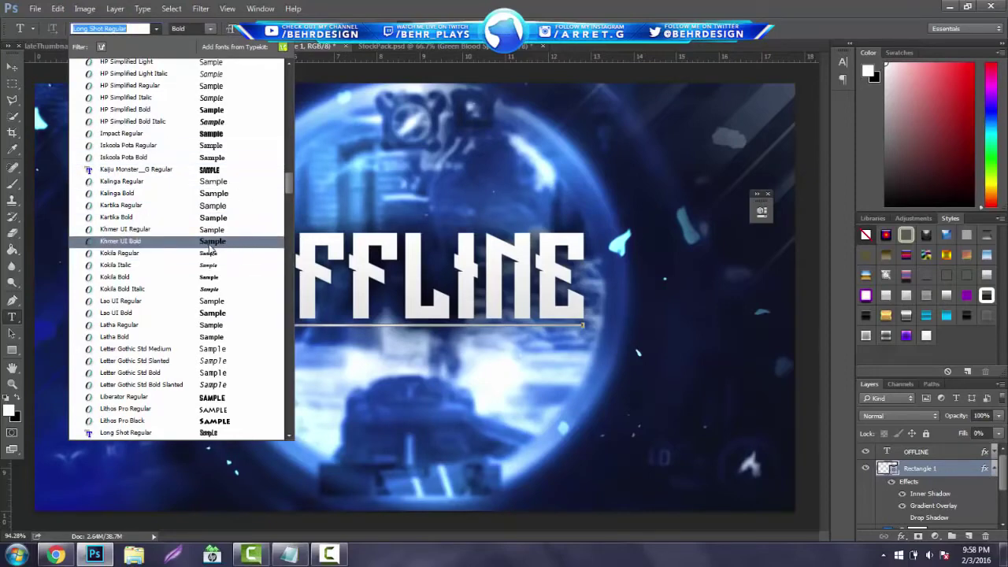
scroll(209, 249, "down", 3)
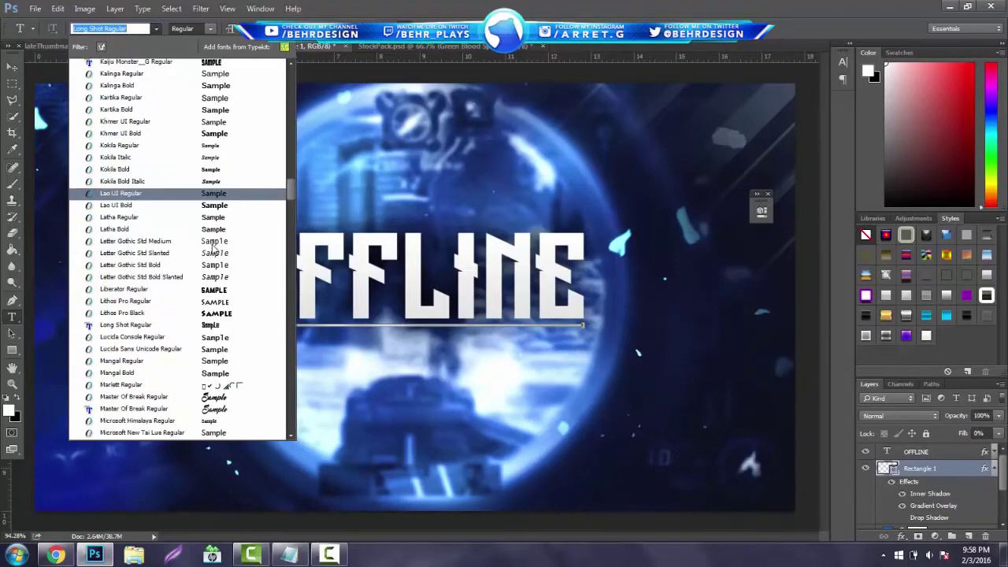
left_click(228, 372)
left_click(241, 374)
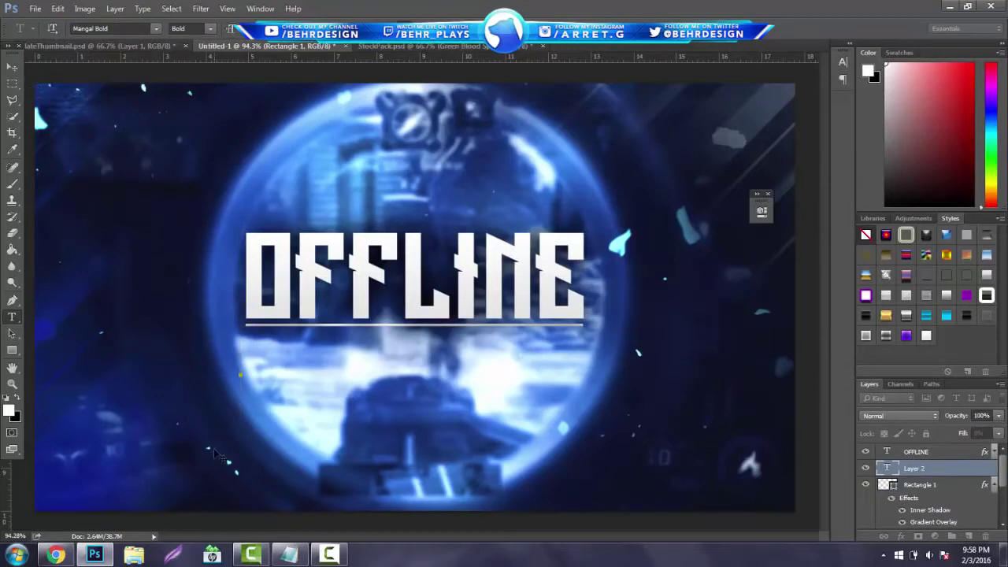
type("CHECK")
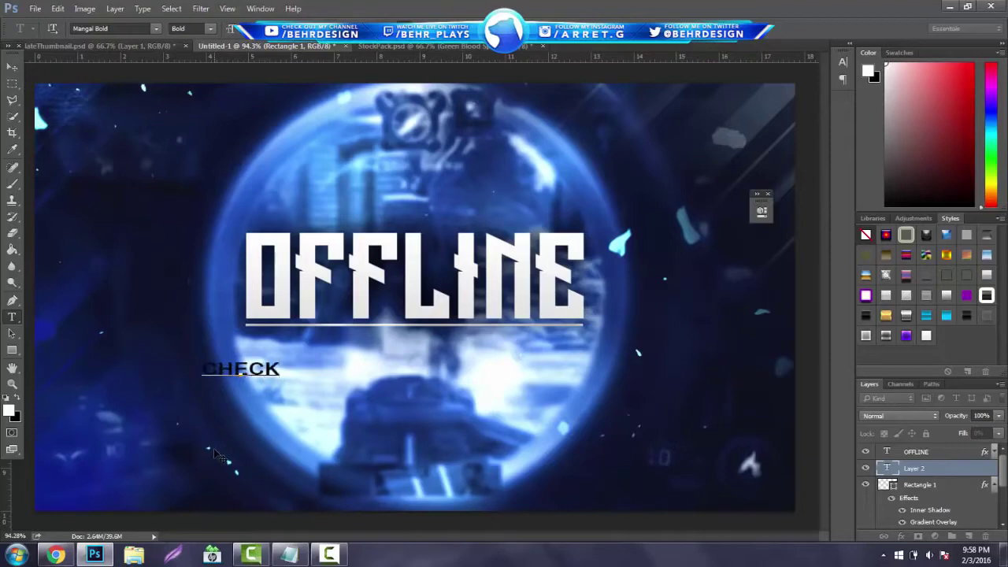
type(" OUT MY C")
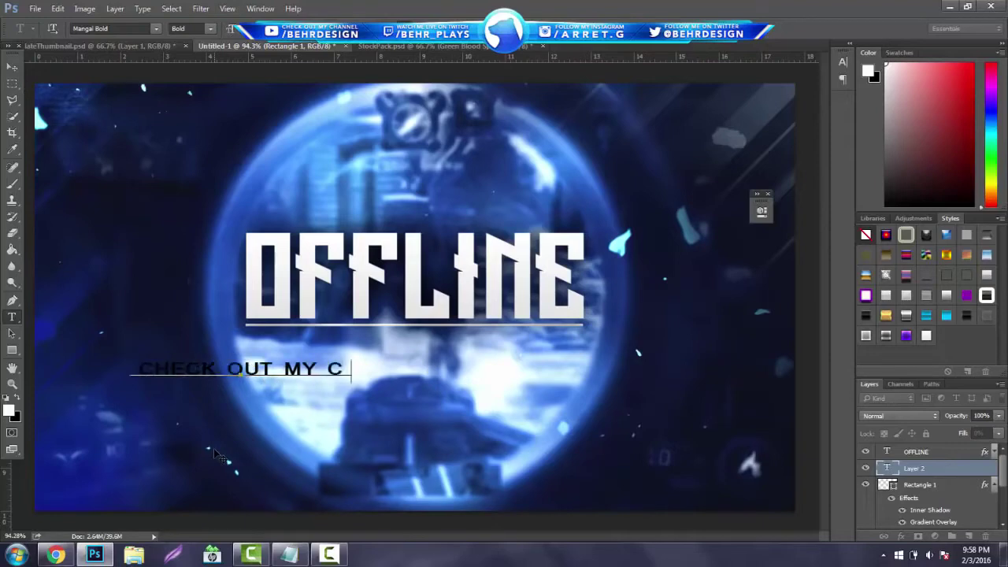
type("HANNEL")
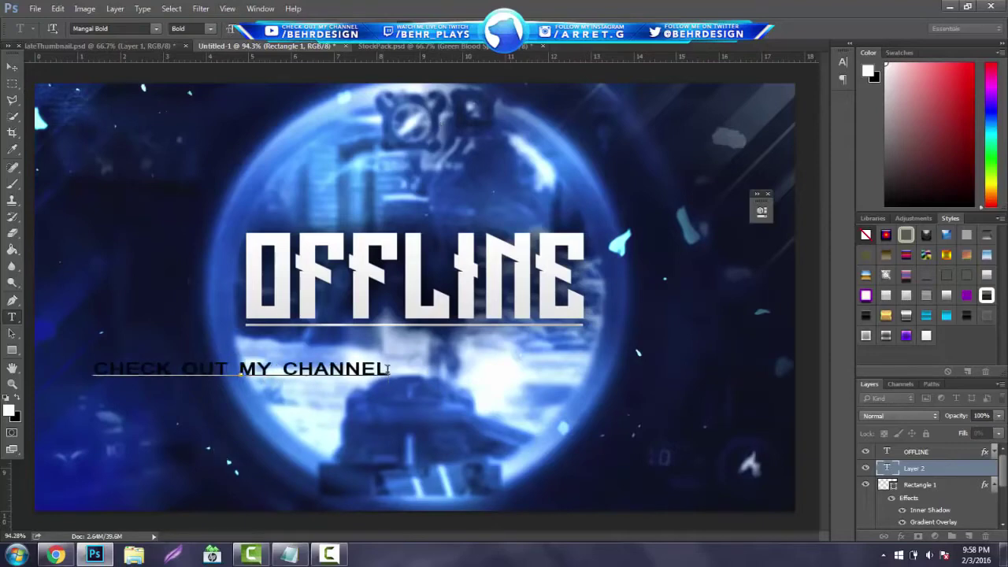
Step: Set the CHECK OUT MY CHANNEL text color to white (ffffff) and apply faux bold to it
key("ctrl+a")
left_click(437, 29)
type("ffffff")
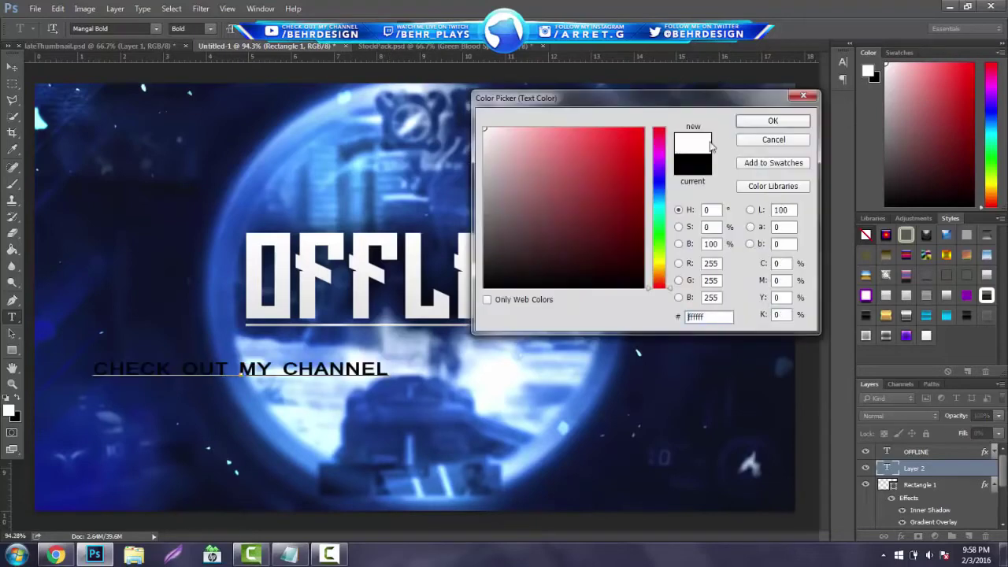
left_click(743, 124)
left_click(762, 210)
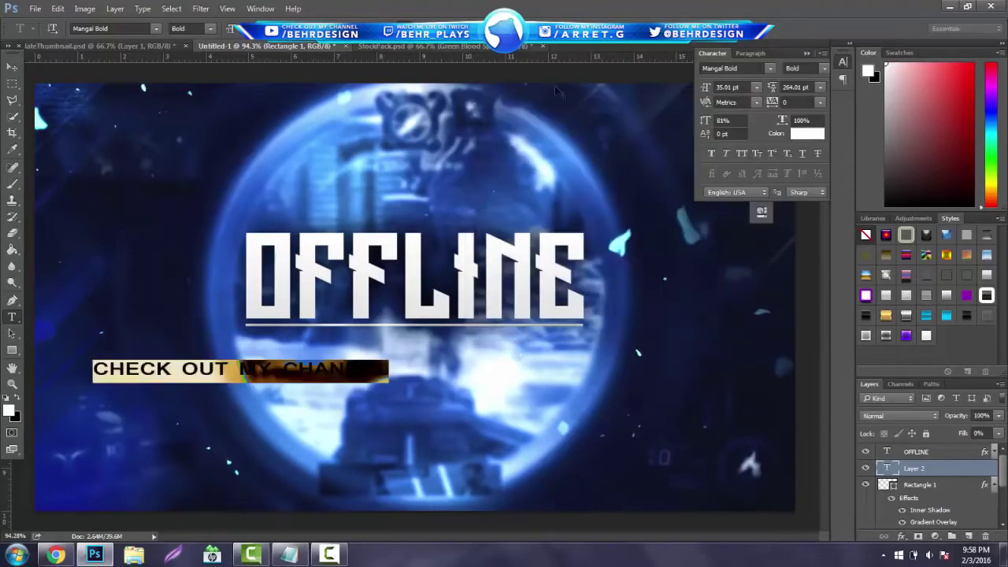
left_click(712, 153)
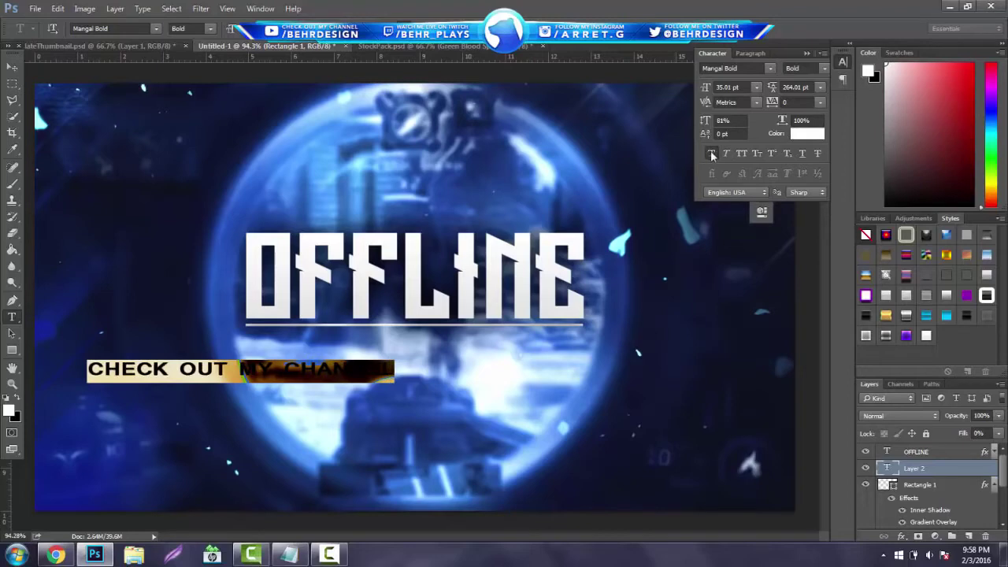
Step: Set the tracking of the CHECK OUT MY CHANNEL text to -40
left_click_drag(772, 102, 775, 105)
key("Return")
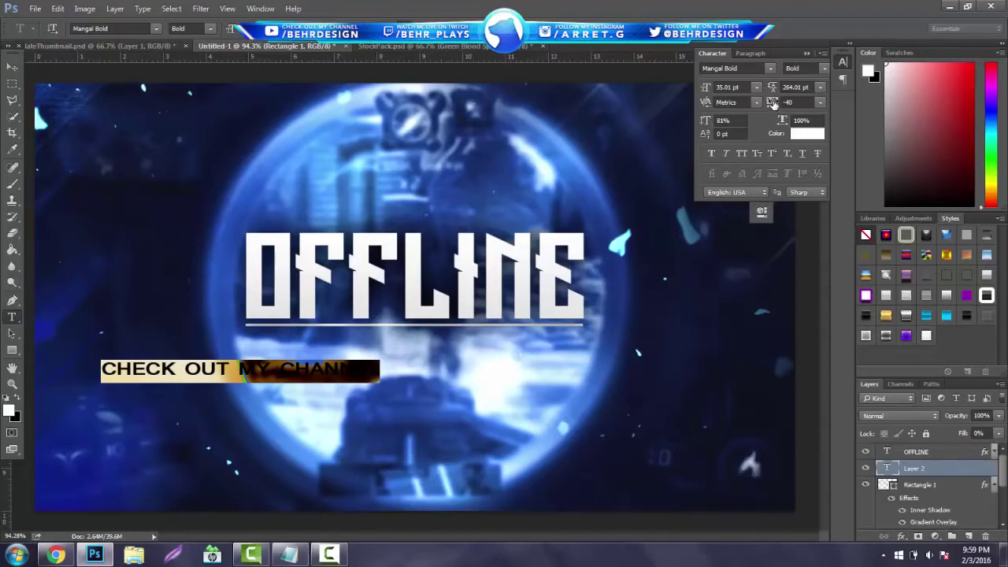
left_click_drag(774, 105, 775, 107)
left_click(13, 67)
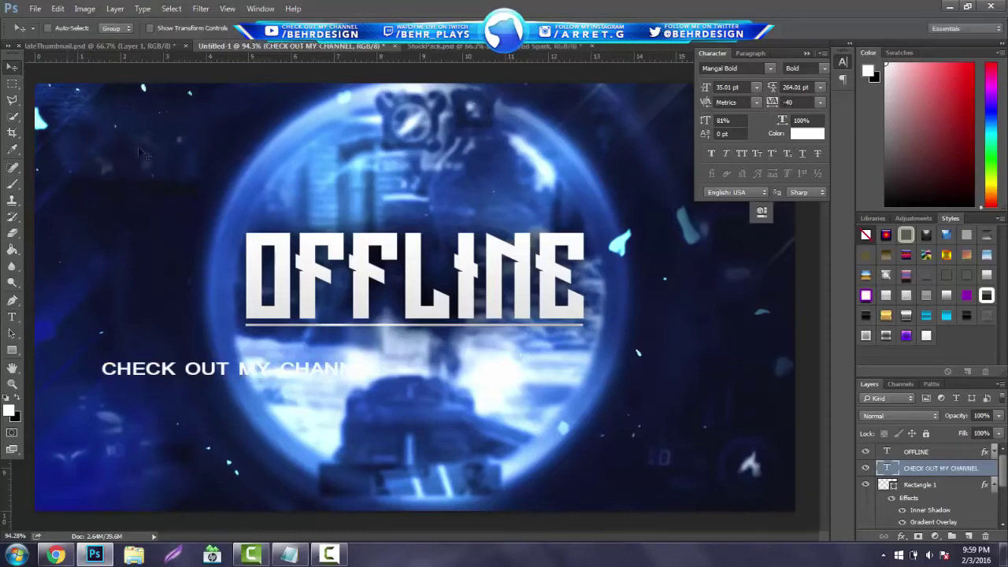
Step: Move the CHECK OUT MY CHANNEL text directly beneath the underline and apply the white gradient style to it
left_click_drag(401, 214, 521, 185)
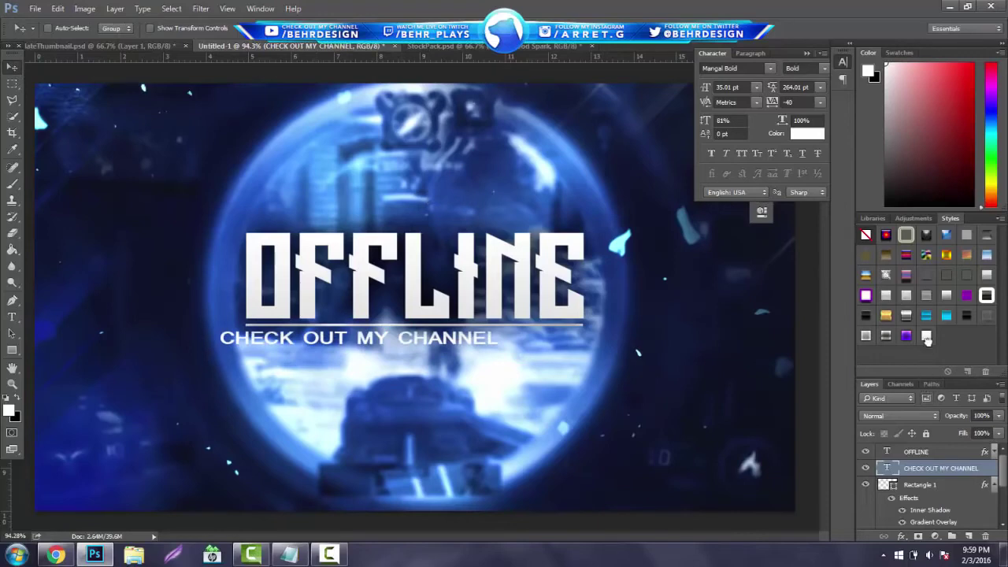
left_click(926, 337)
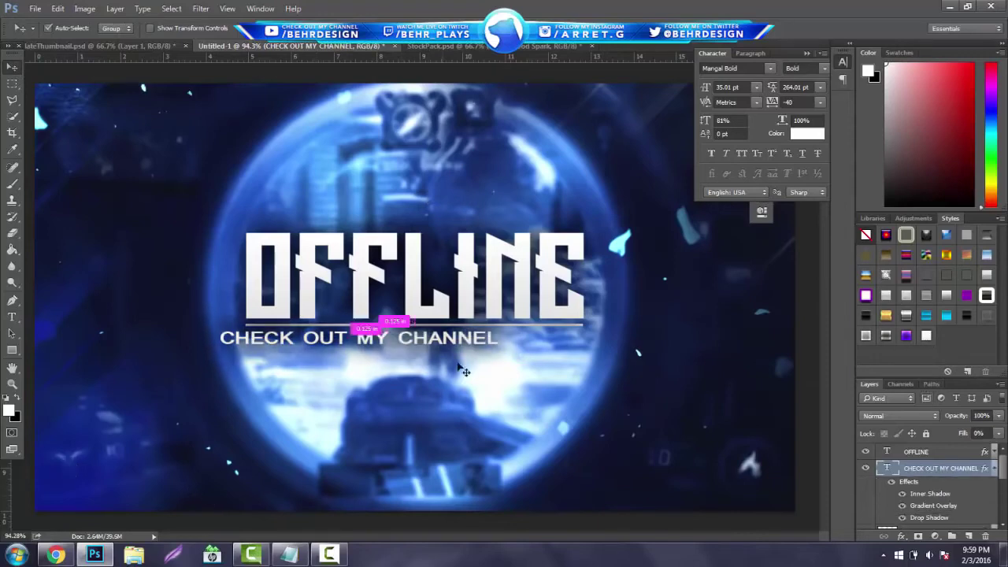
key("ctrl+t")
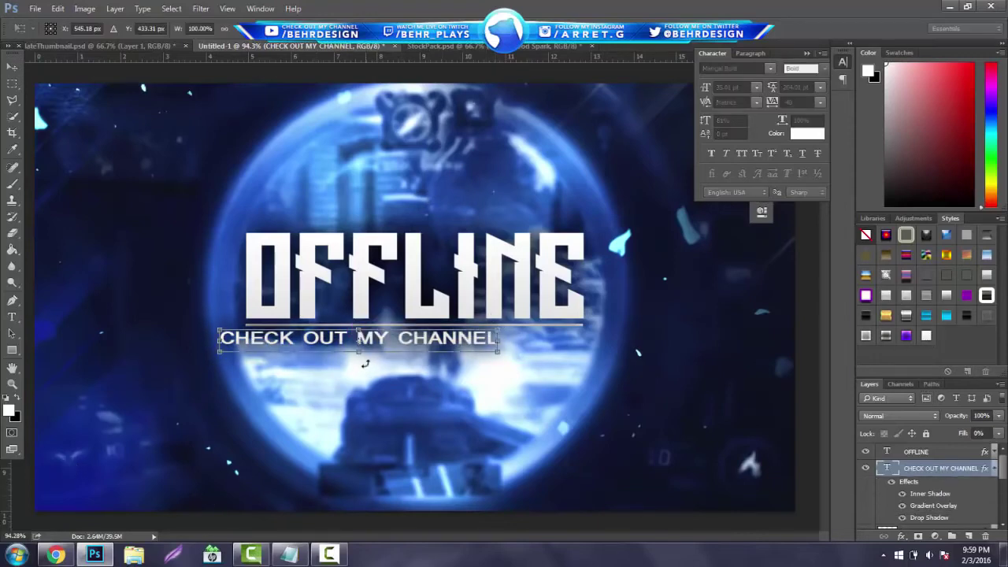
key("Return")
Step: Duplicate the CHECK OUT MY CHANNEL text just below itself and change the copy to read /YOURYOUTUBEURL
left_click_drag(365, 364, 365, 362)
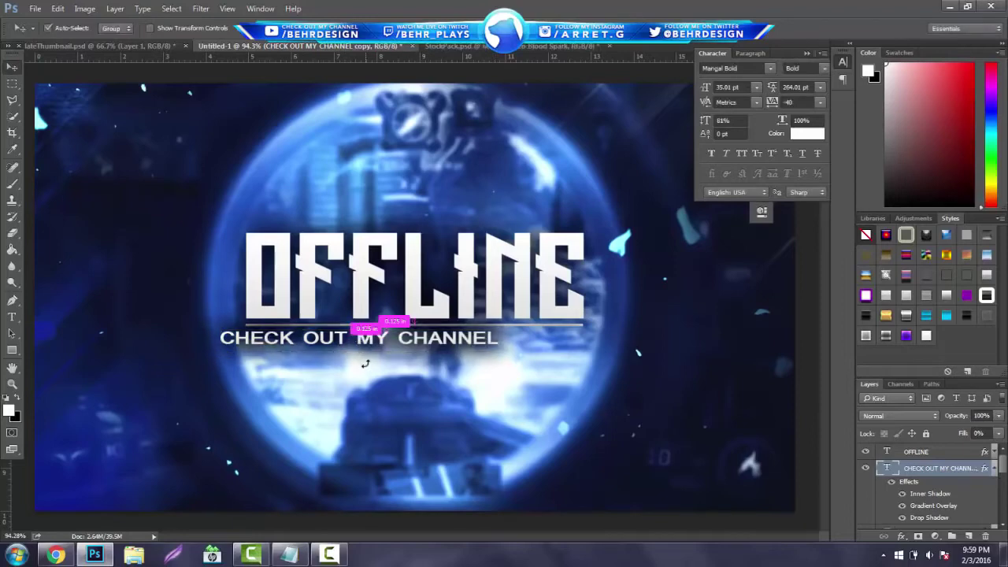
left_click_drag(228, 346, 567, 367)
left_click(12, 317)
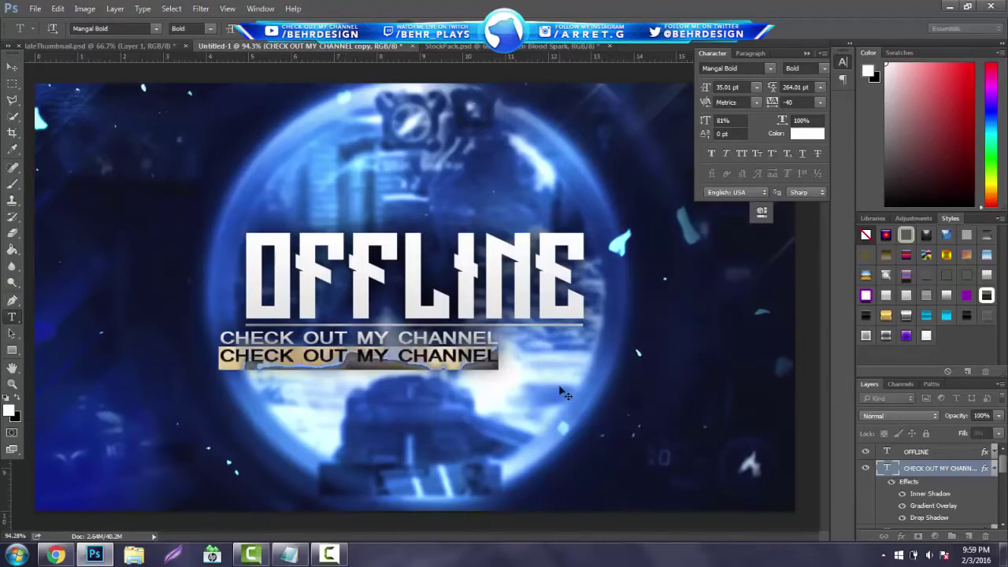
key("BackSpace")
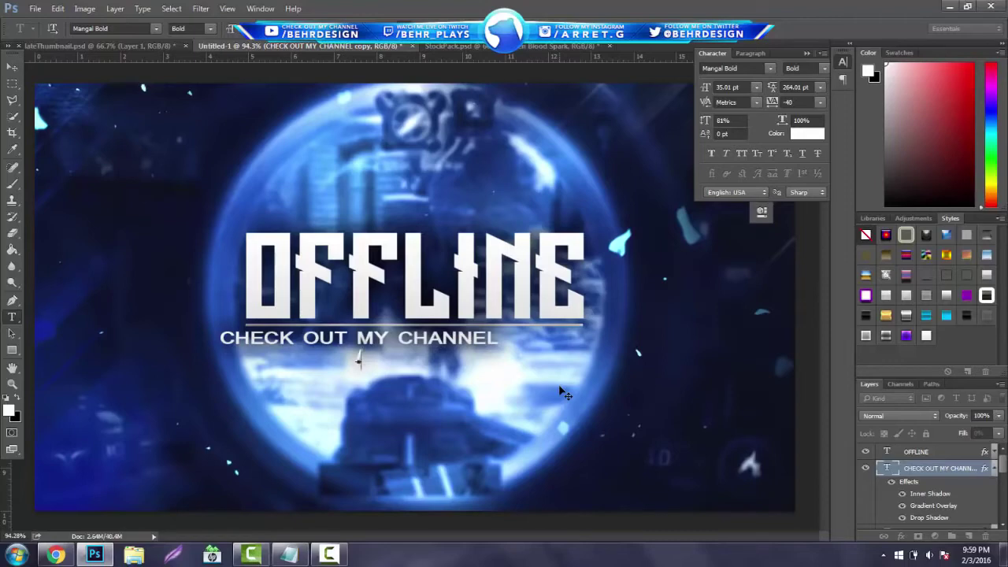
type("/YOUR")
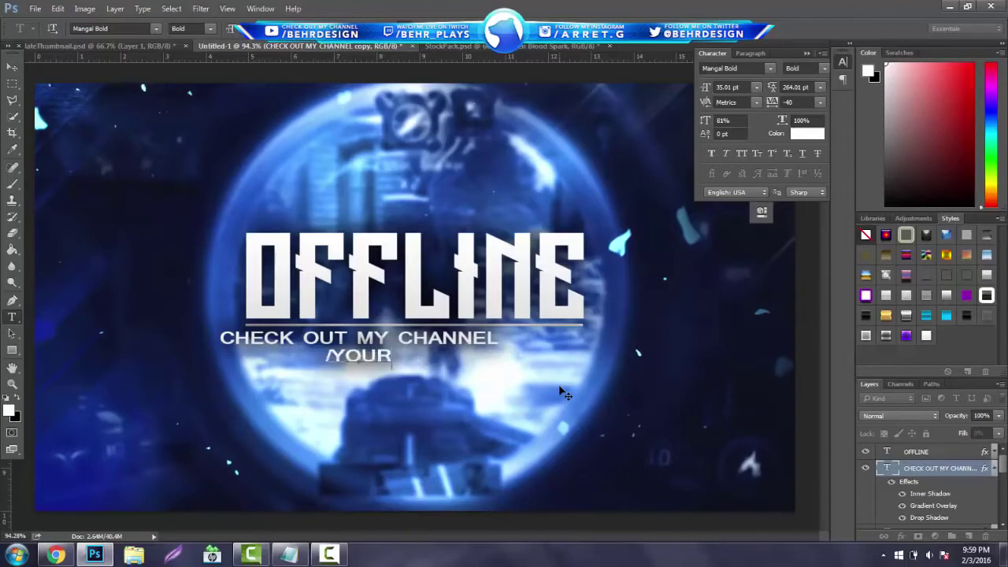
type("YOUTUBE")
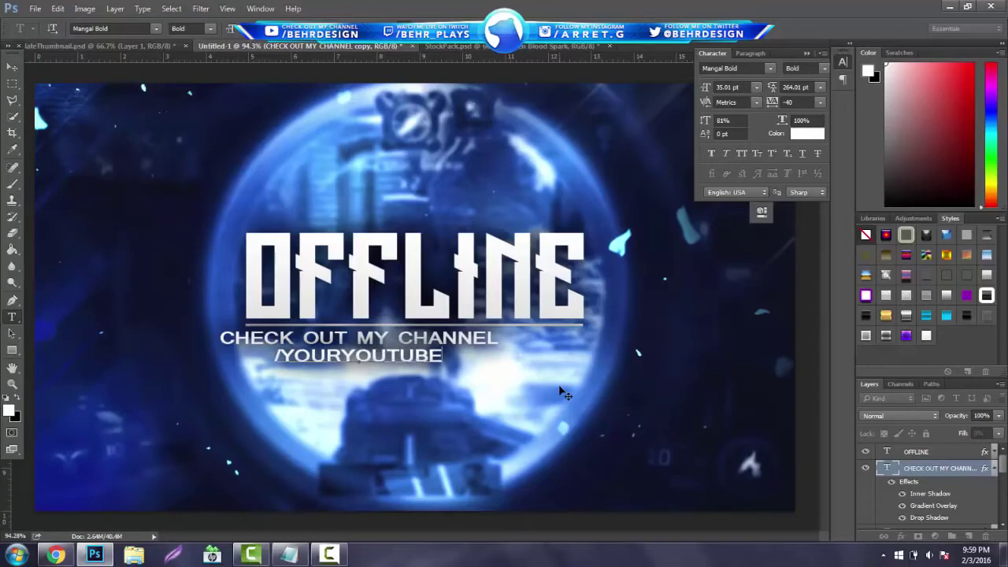
type("URL")
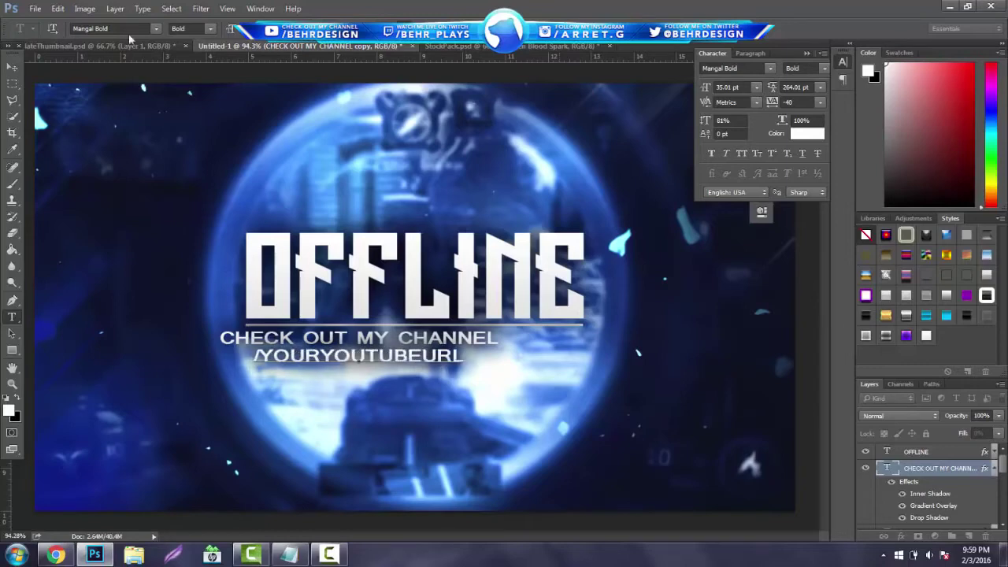
Step: Align /YOURYOUTUBEURL with the left edge of the line above and scale it up to match that line's width
left_click(11, 67)
left_click_drag(272, 258, 230, 247)
key("ctrl+t")
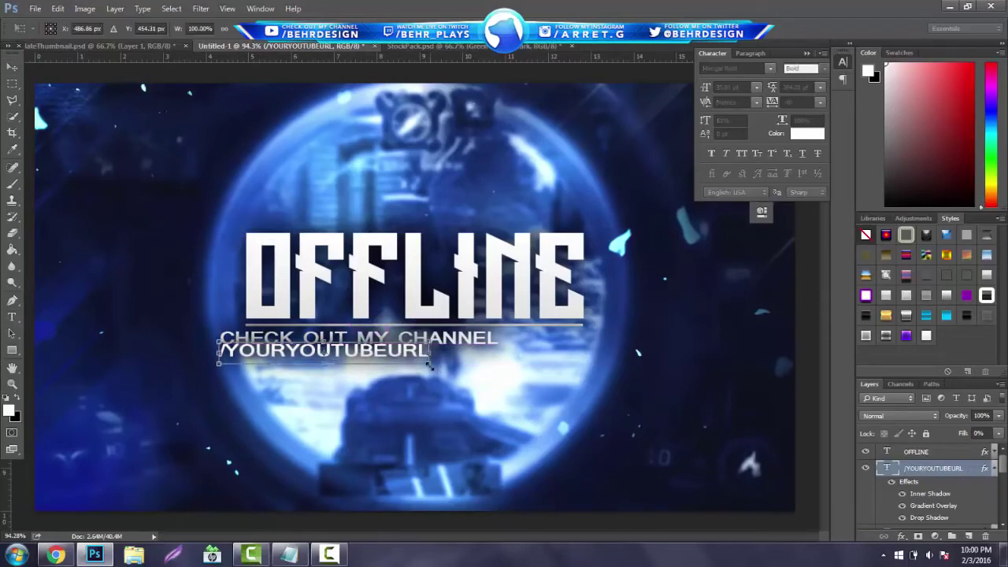
left_click_drag(428, 363, 493, 389)
key("Return")
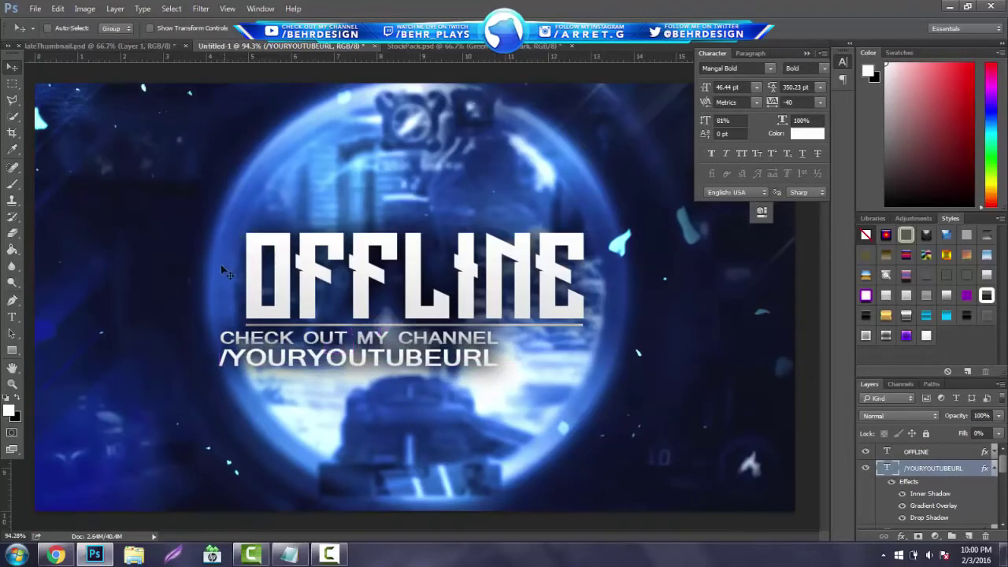
Step: Nudge the /YOURYOUTUBEURL text slightly up, closer to CHECK OUT MY CHANNEL
key("z")
left_click_drag(431, 337, 431, 337)
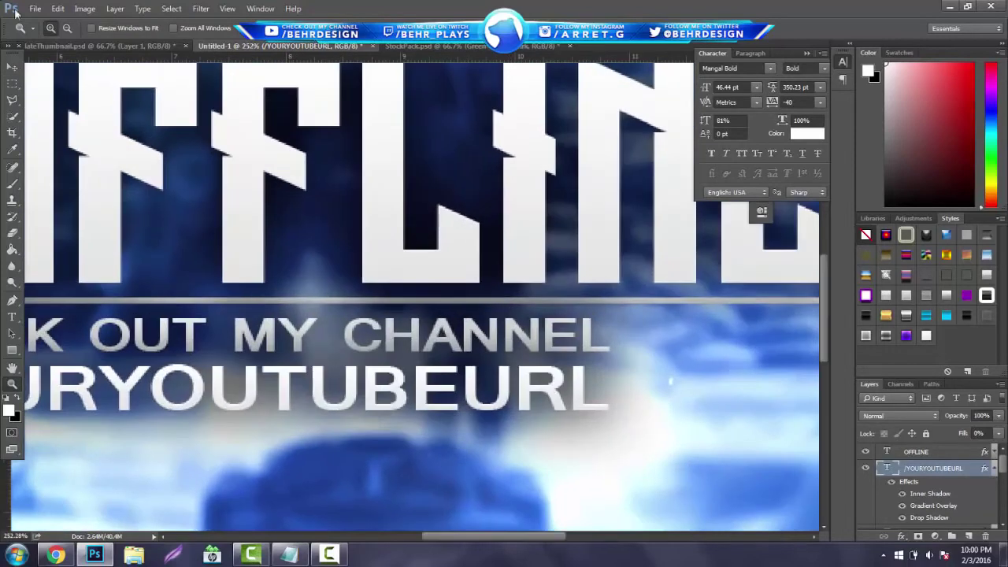
key("v")
left_click_drag(224, 138, 224, 140)
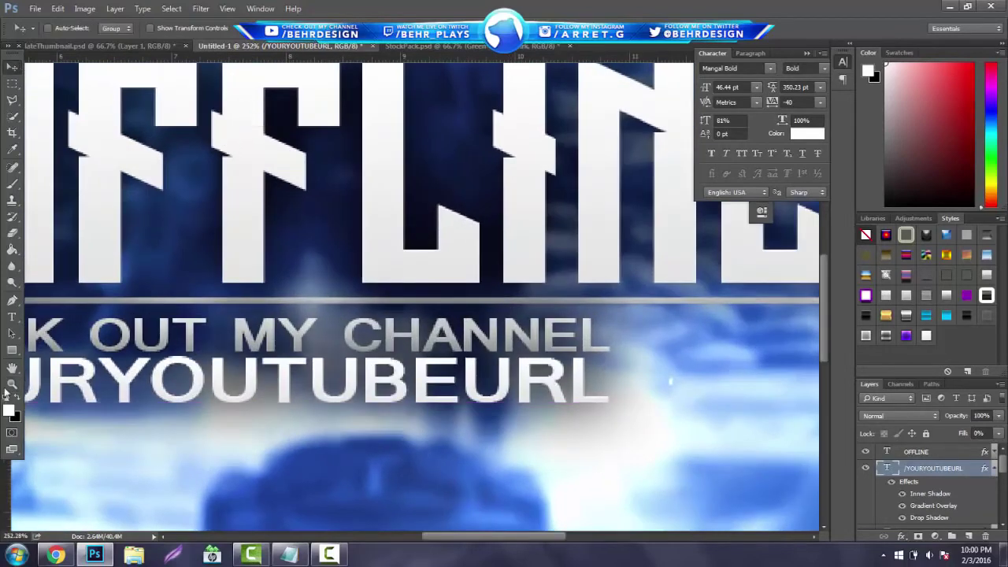
key("z")
left_click_drag(339, 331, 290, 339)
key("ctrl+minus")
key("ctrl+minus")
key("ctrl+minus")
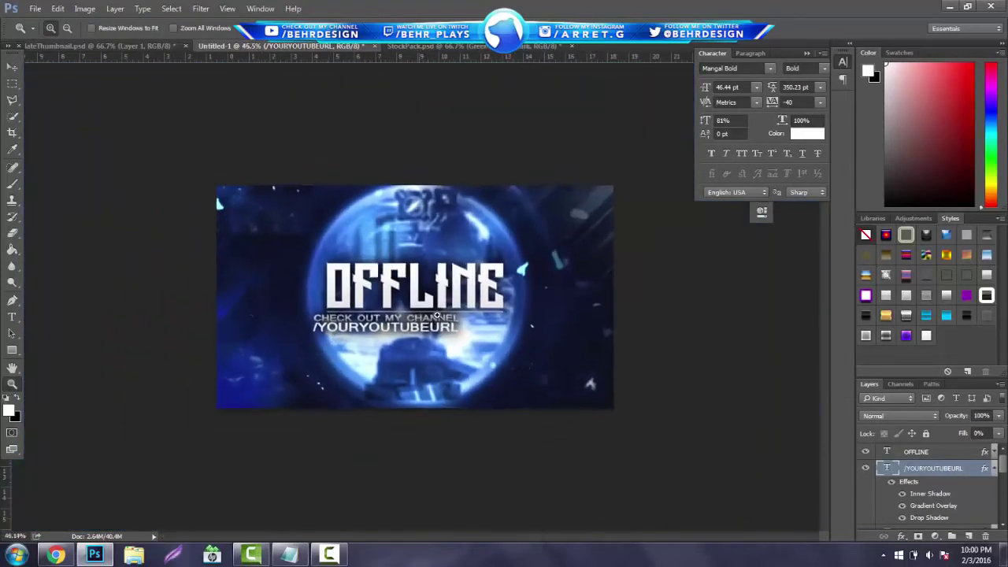
key("ctrl+0")
Step: Remove the layer styles from the underline rectangle, CHECK OUT MY CHANNEL, OFFLINE and /YOURYOUTUBEURL layers
left_click(994, 467)
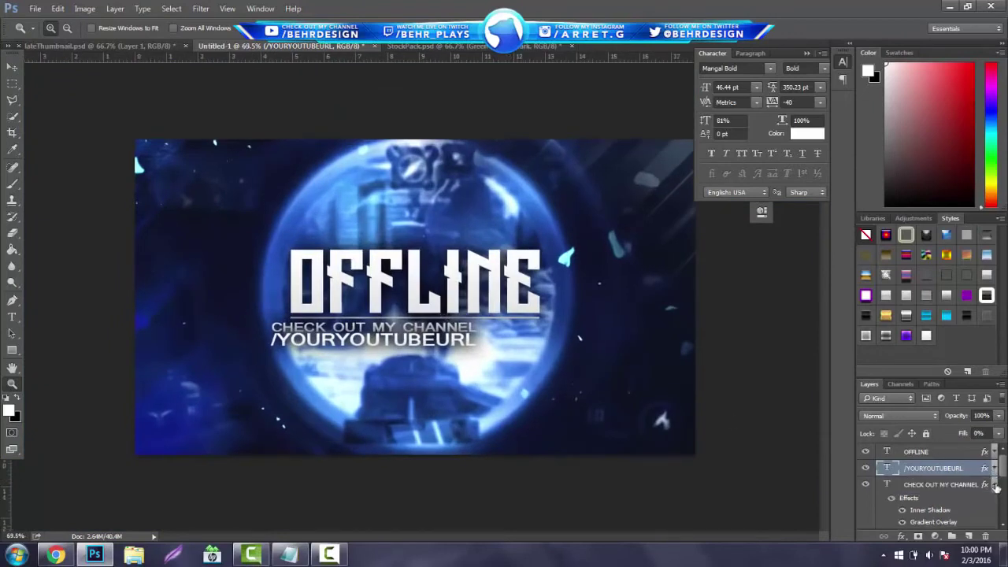
left_click(995, 501)
left_click(933, 501)
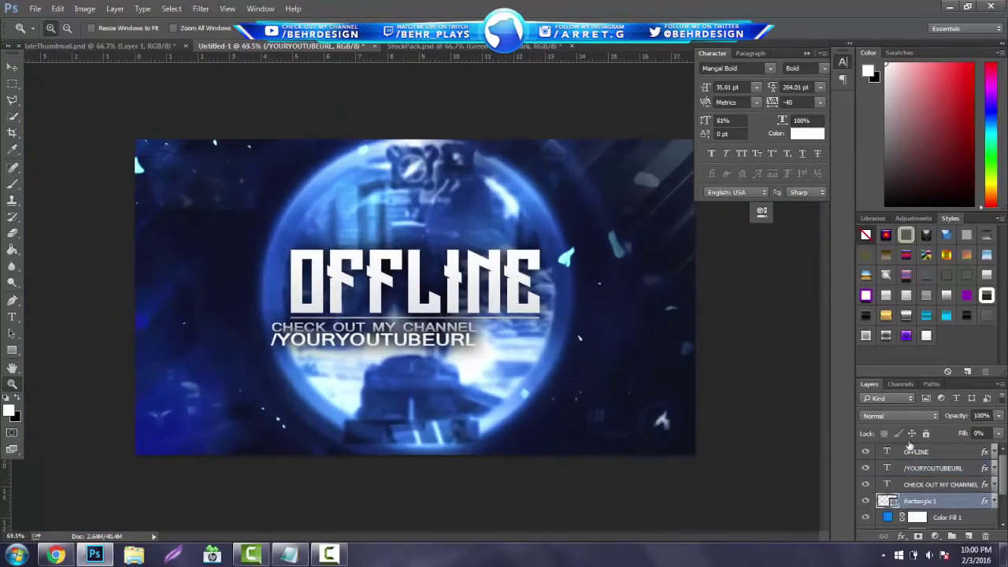
left_click(924, 471)
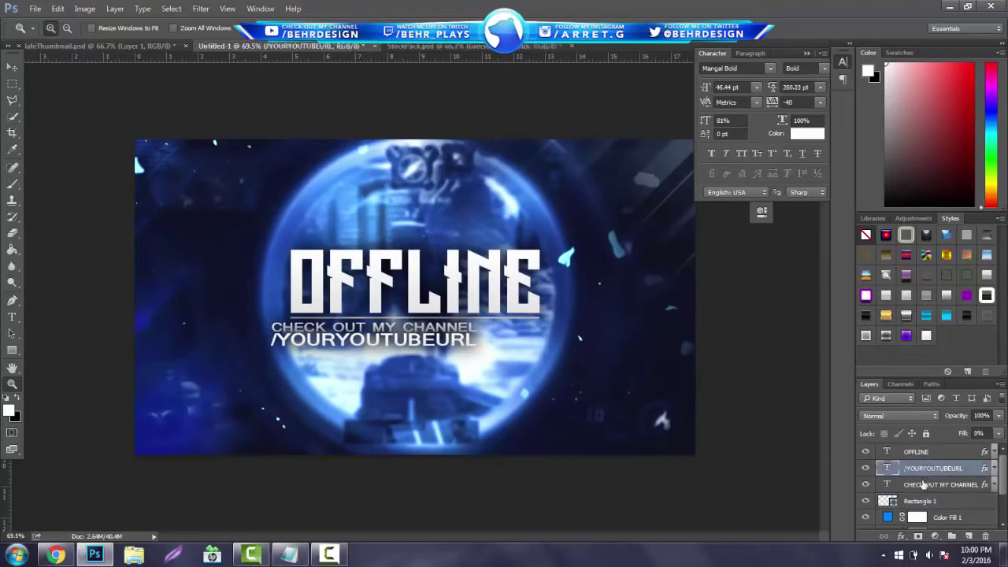
left_click(929, 485)
left_click(922, 452)
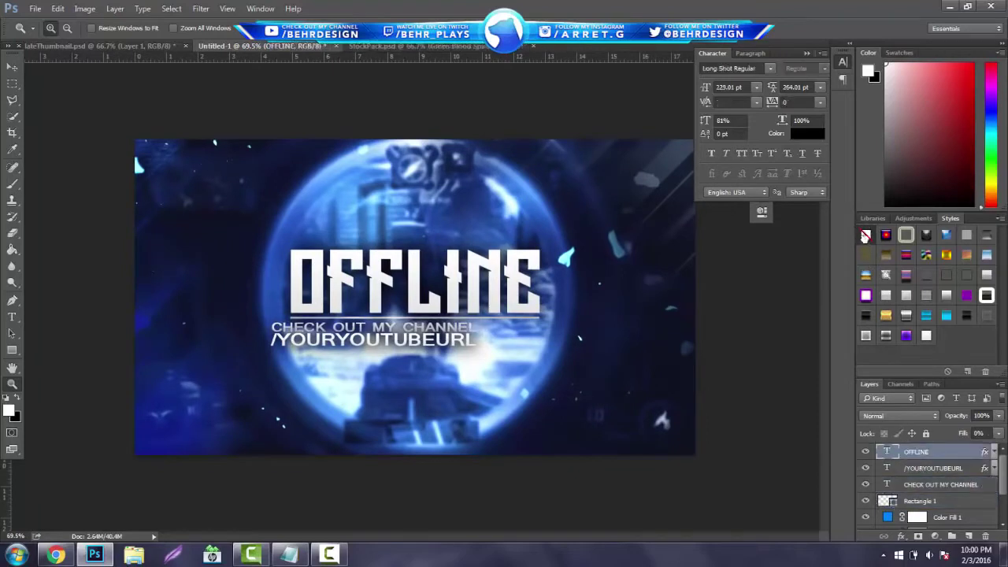
left_click(866, 235)
left_click(928, 468)
left_click(866, 234)
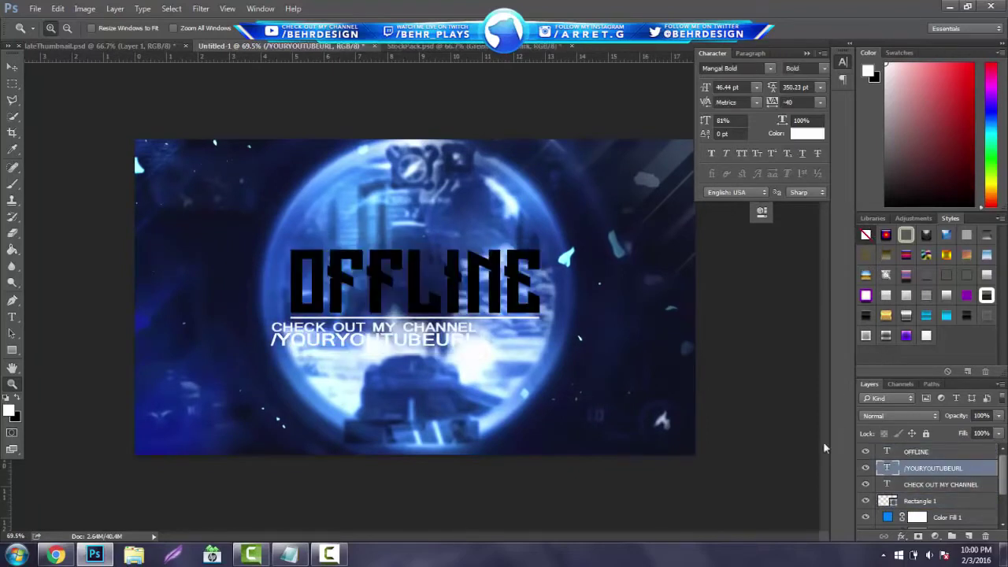
Step: Scale both YouTube text lines down together to about 14 pt and 19 pt, aligned under the underline's left end
left_click(420, 337)
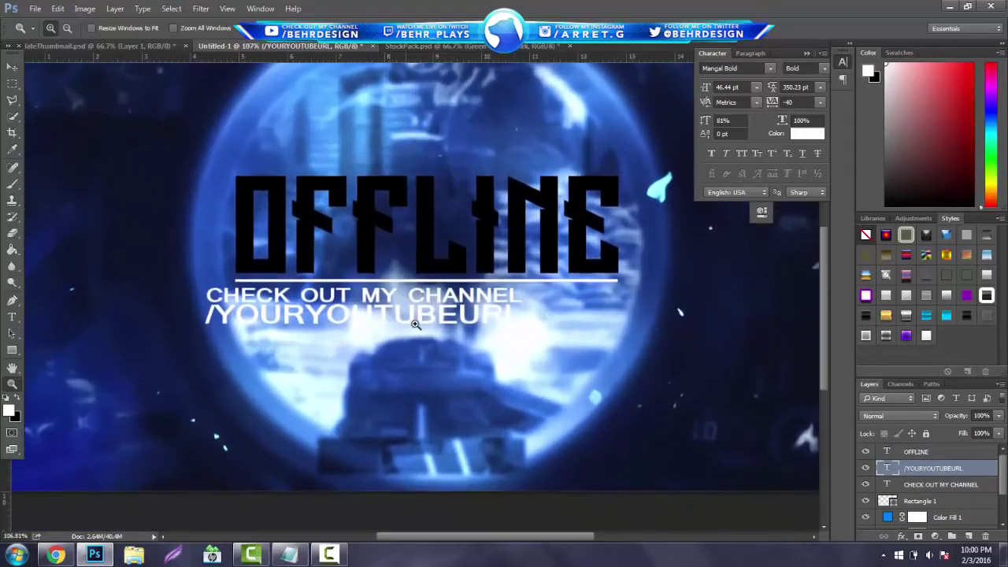
left_click(419, 337)
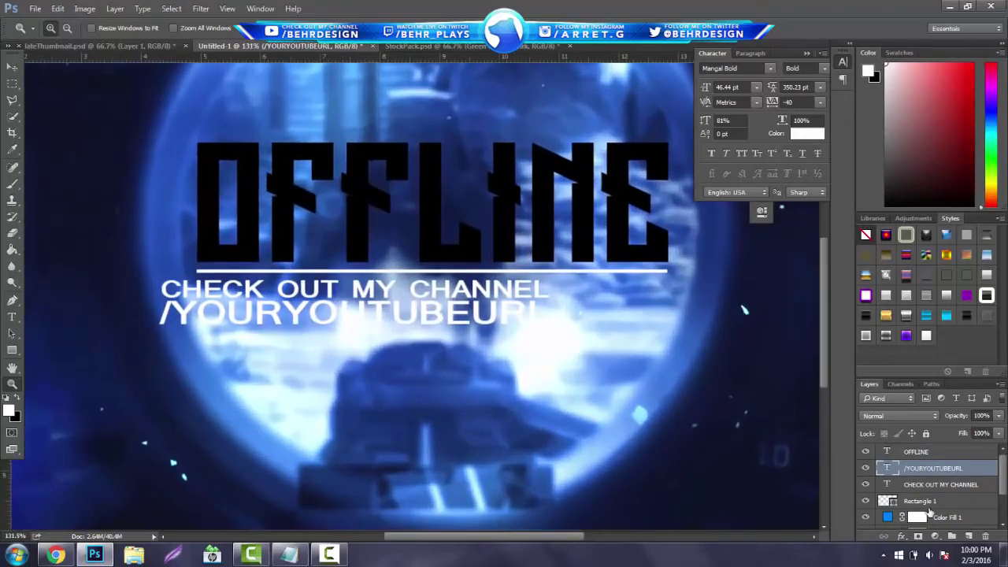
left_click(867, 485)
left_click(931, 484)
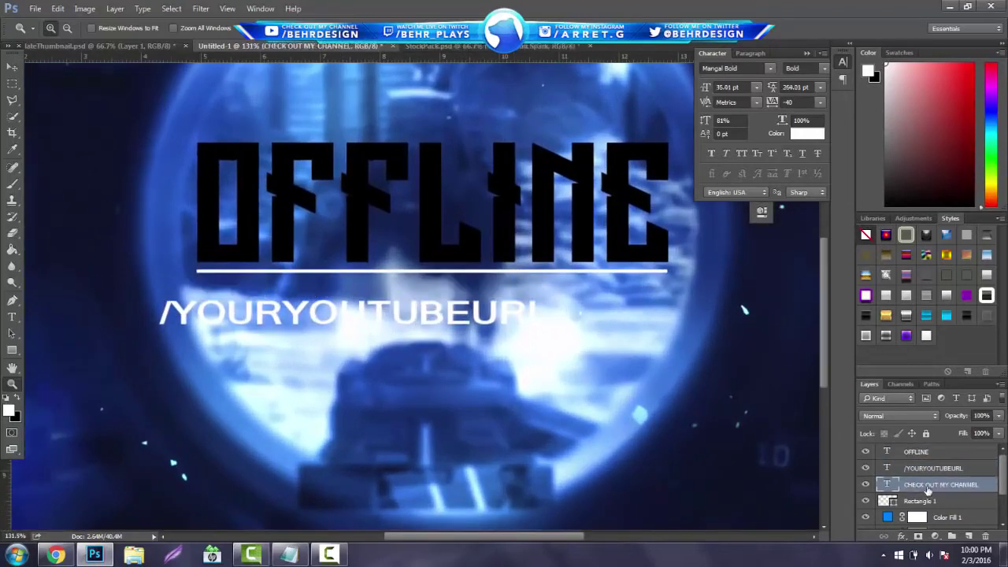
left_click(866, 485)
left_click(933, 467, "shift")
key("ctrl+t")
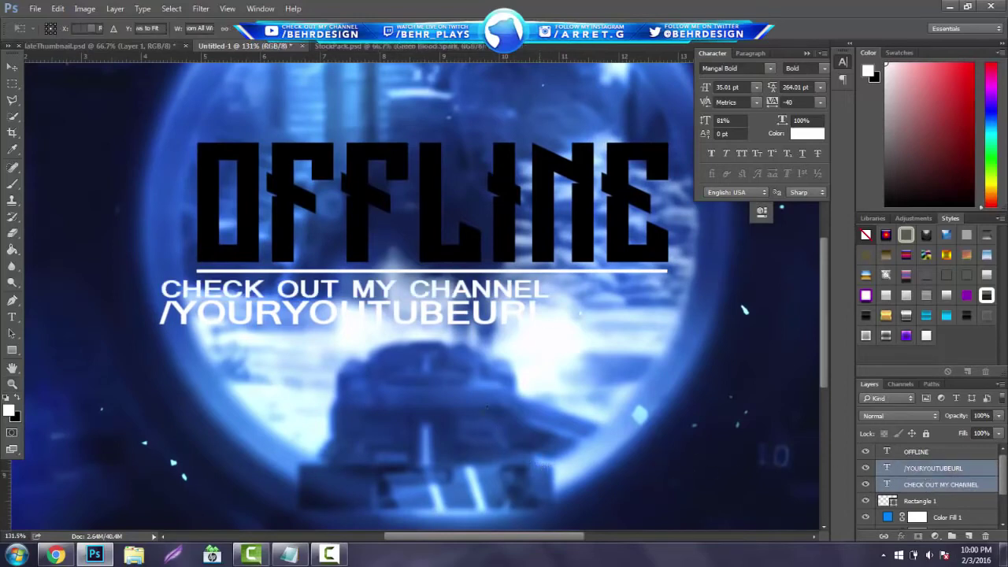
left_click_drag(549, 278, 316, 293)
key("Return")
key("z")
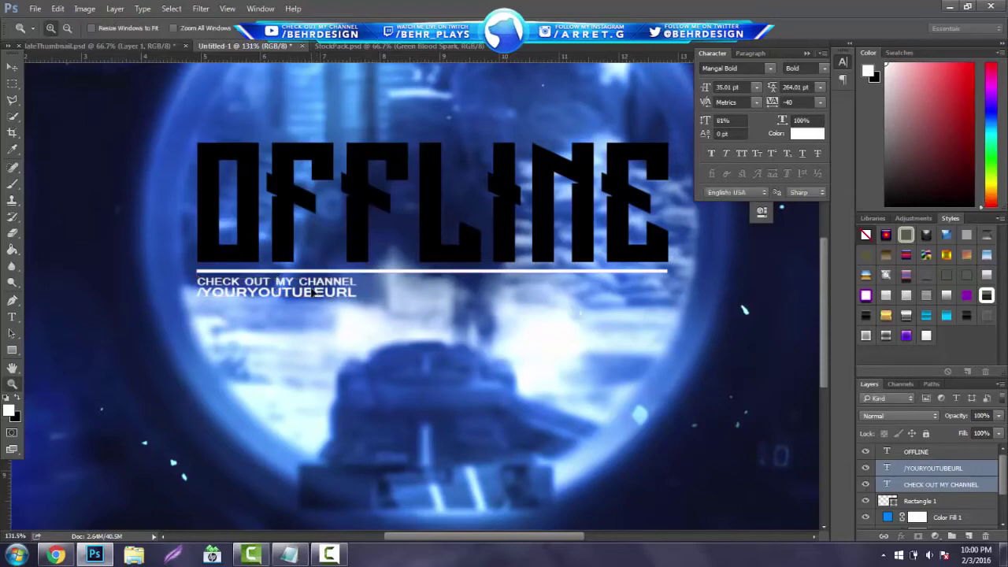
Step: Group the two YouTube text layers and name the group YT
left_click(12, 67)
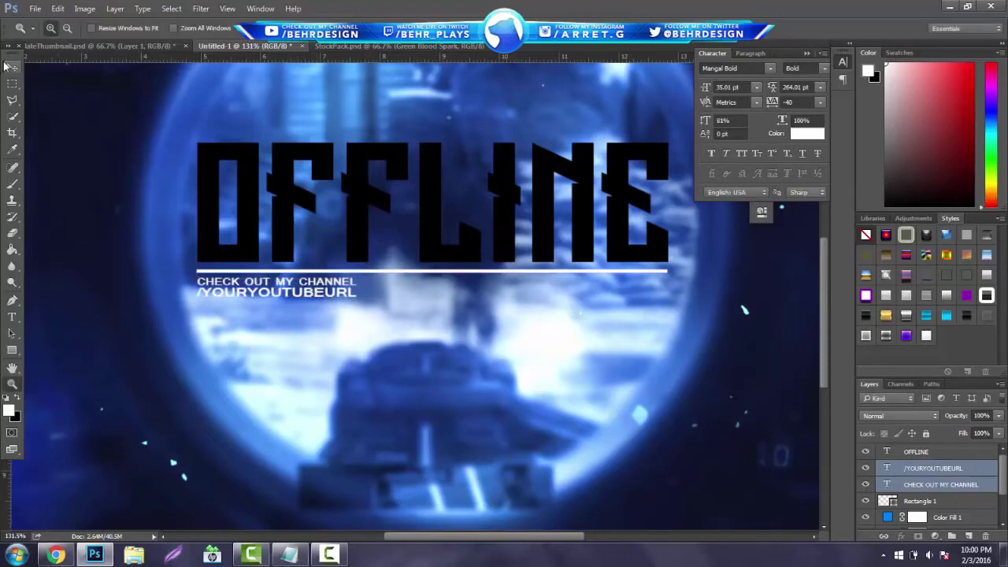
key("ctrl+g")
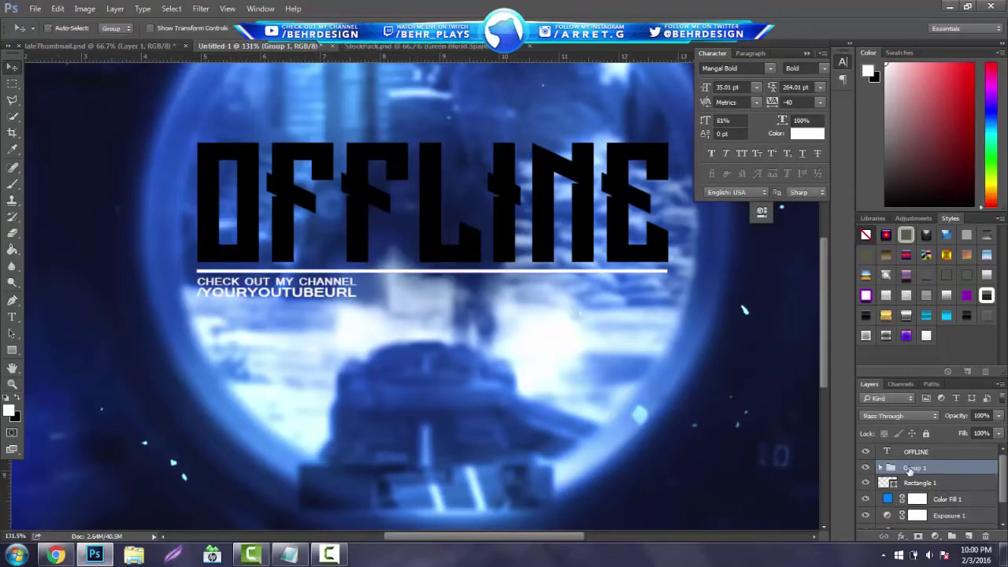
double_click(912, 468)
type("YT")
key("Return")
Step: Duplicate the YT group to the right of the original and change the copy's upper line to CHECK OUT MY TWITTER
key("ctrl+j")
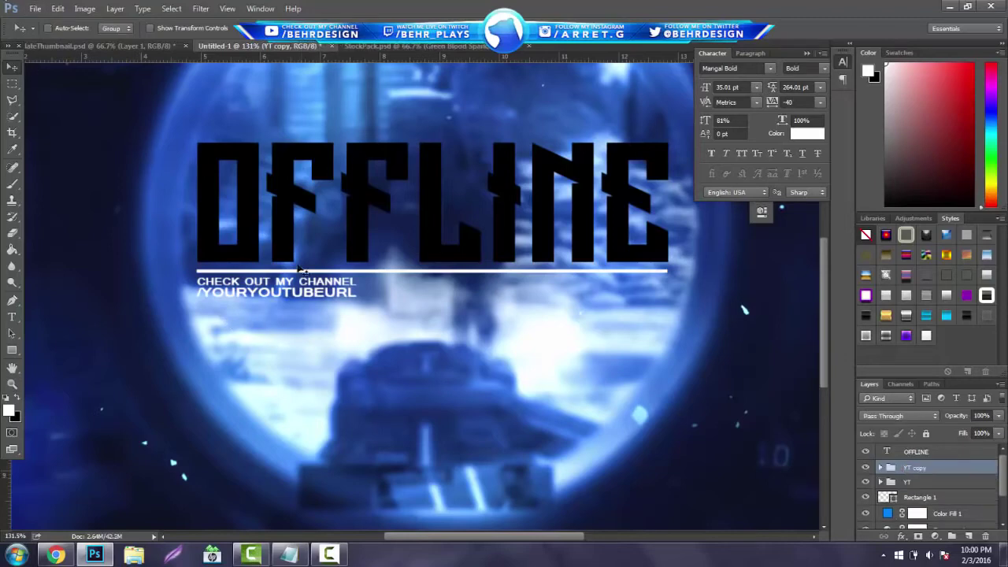
left_click_drag(339, 290, 508, 291)
left_click(12, 318)
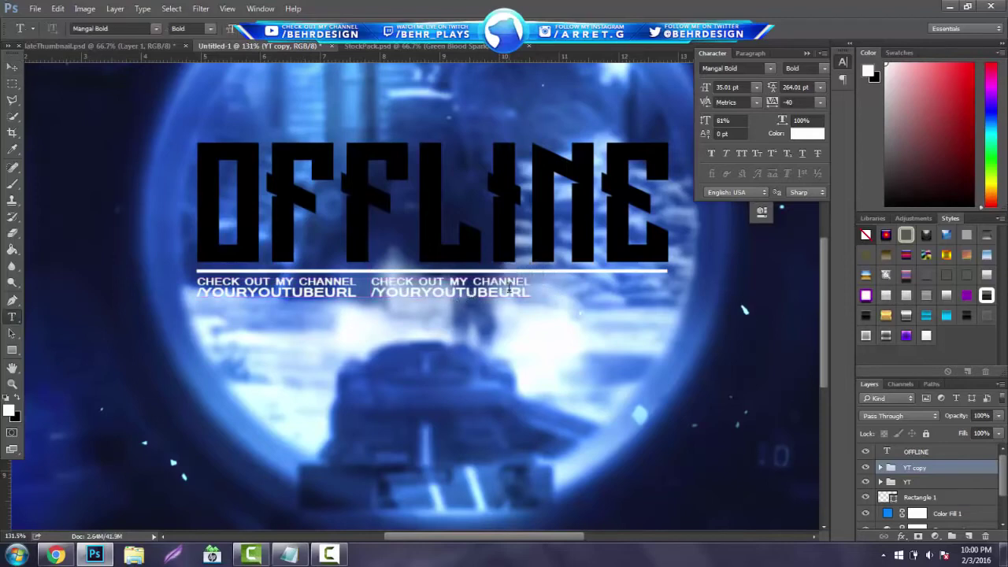
double_click(500, 281)
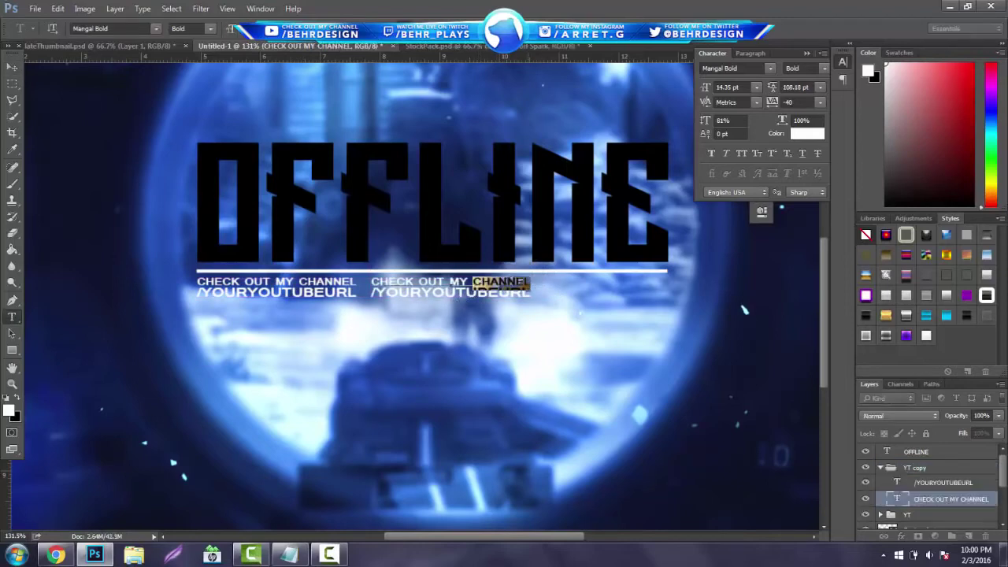
type("TWITTER")
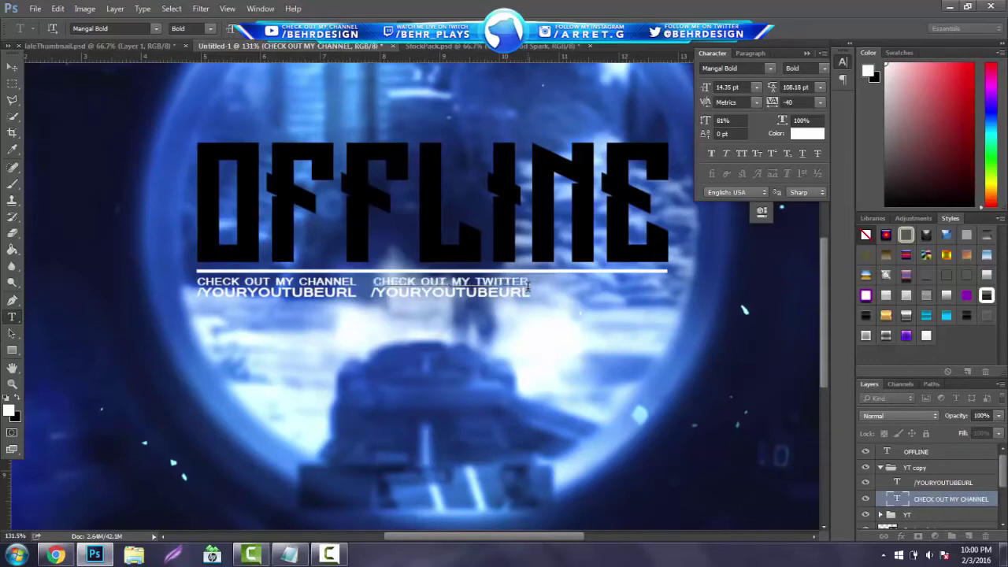
key("ctrl+Return")
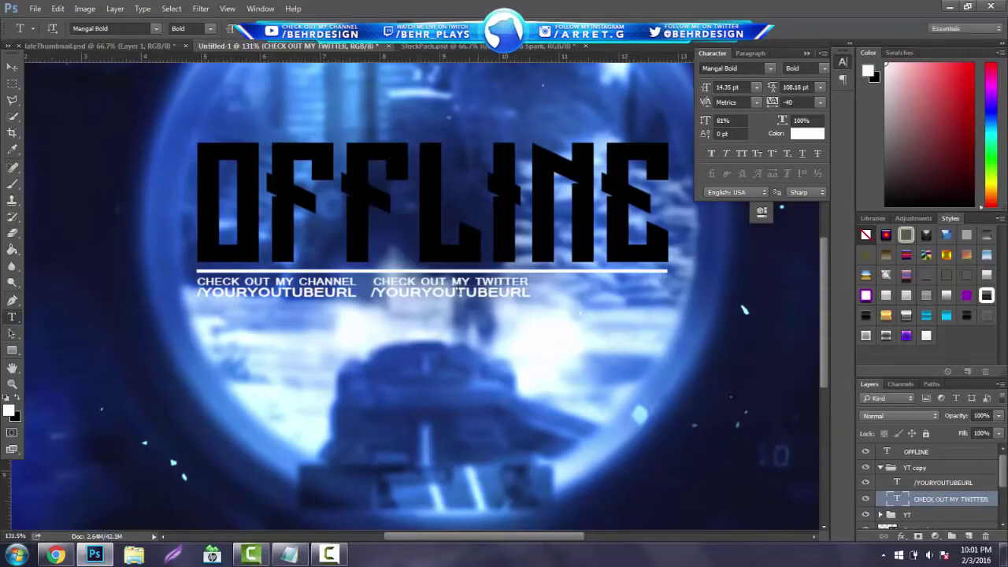
Step: Change the lower text line of the YT copy group to /YOURTWITTERURL
left_click_drag(426, 291, 493, 294)
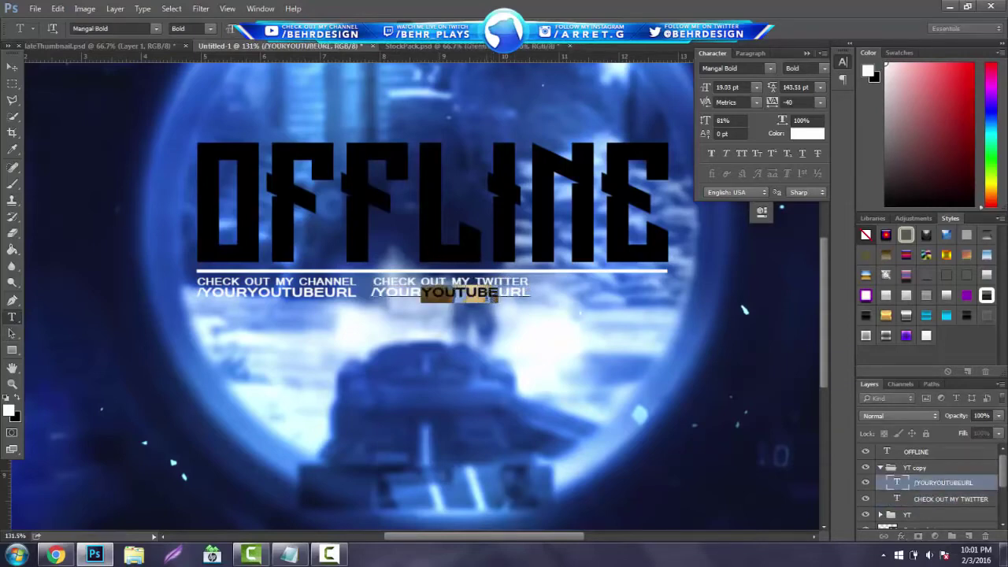
left_click(472, 298)
key("BackSpace")
key("BackSpace")
key("BackSpace")
key("Delete")
key("Delete")
key("Delete")
key("Delete")
type("TWITTER")
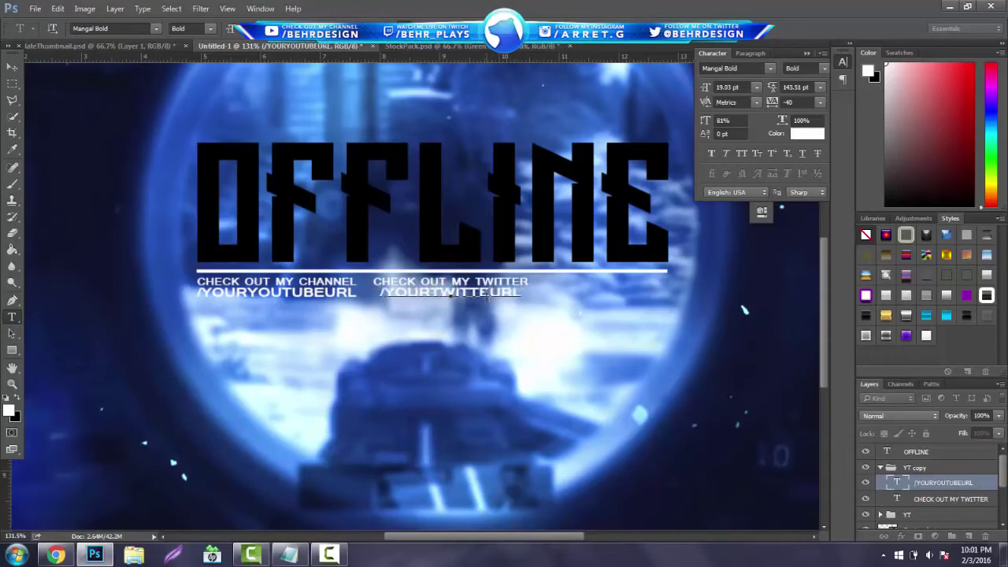
left_click(12, 67)
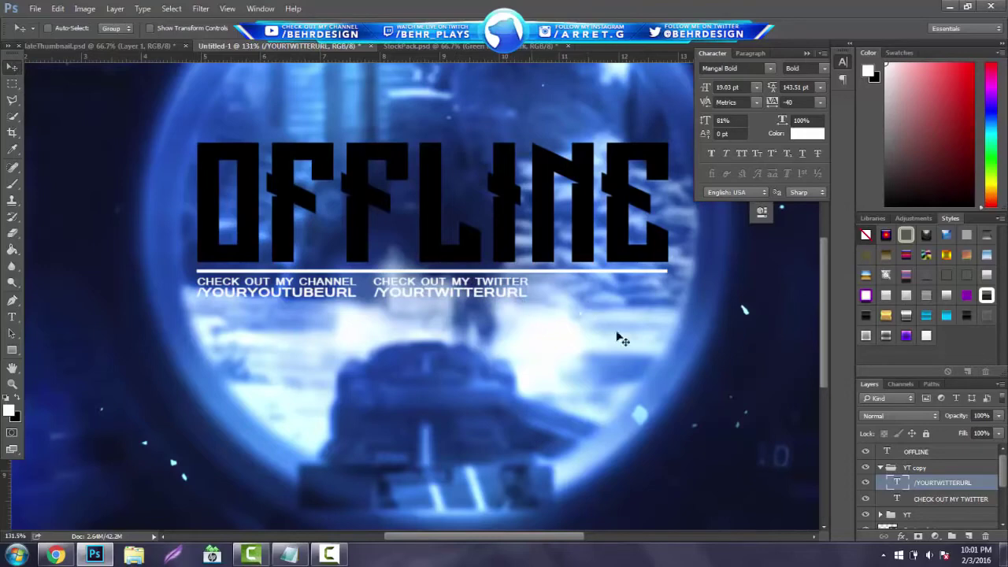
Step: Collapse the YT copy group and rename it Twitter
left_click(880, 468)
double_click(915, 468)
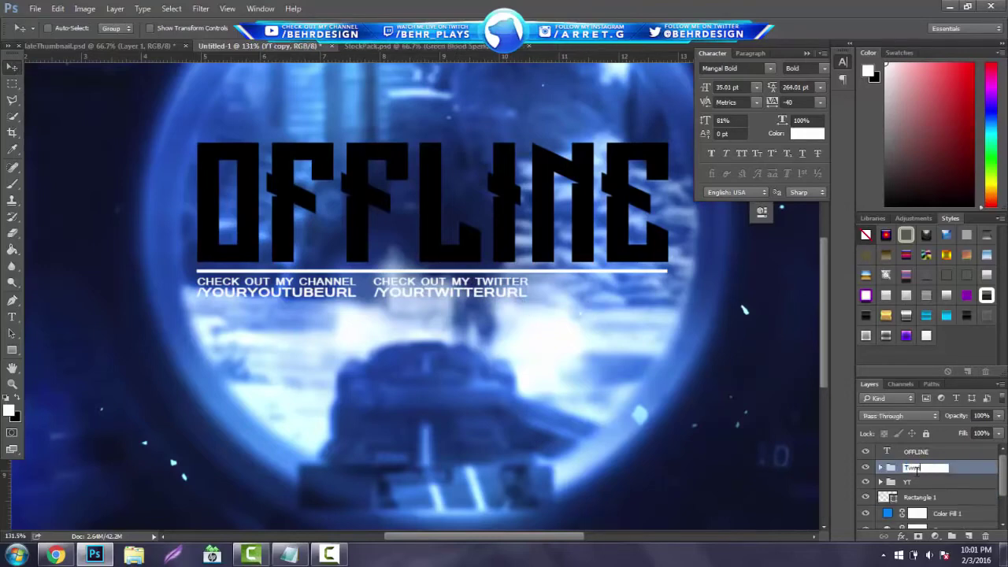
type("Twwitter")
key("Return")
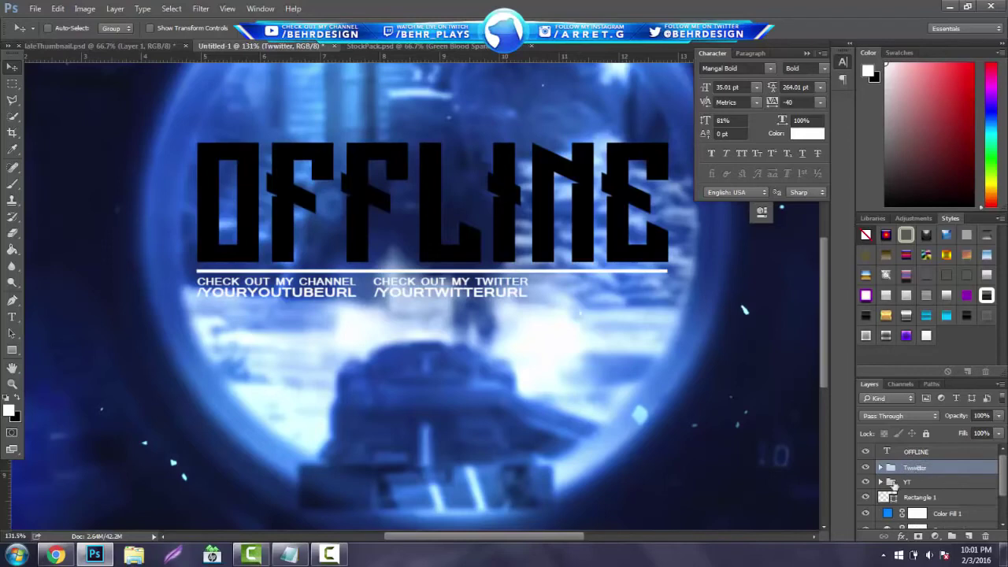
double_click(907, 471)
type("Tw")
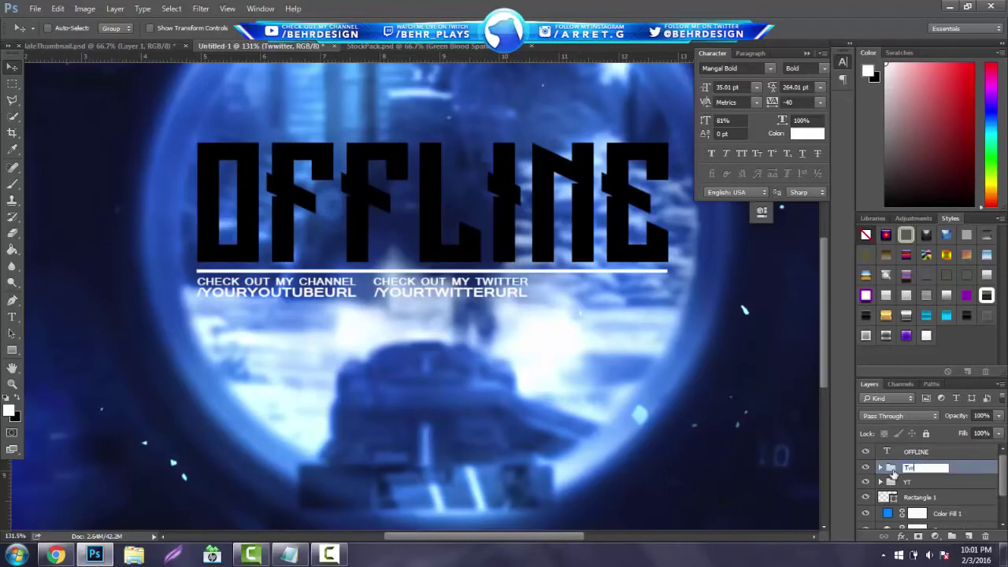
type("itter")
key("Return")
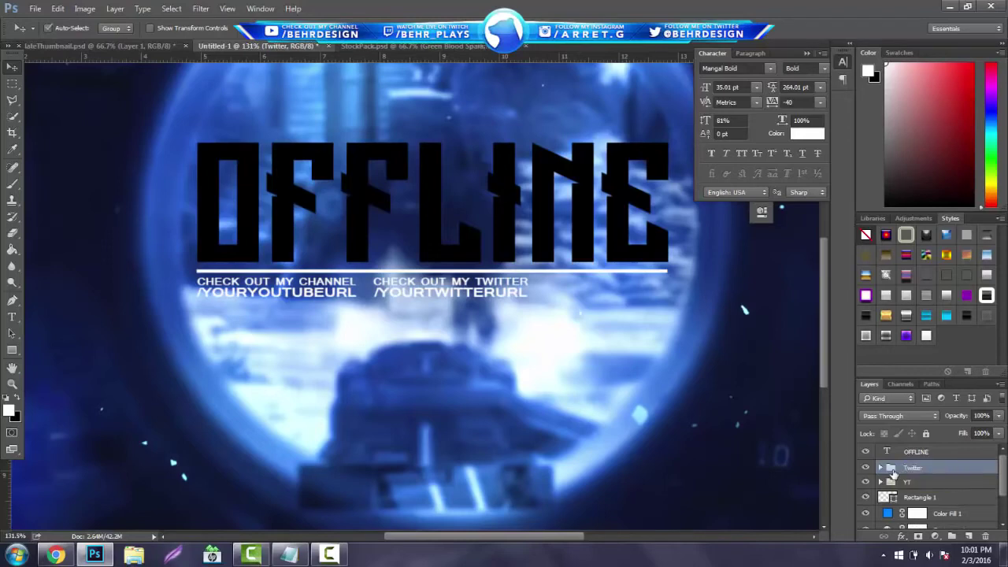
Step: Duplicate the Twitter group and place the copy to the right of the original on the same line
key("ctrl+k")
key("Escape")
key("v")
key("ctrl+j")
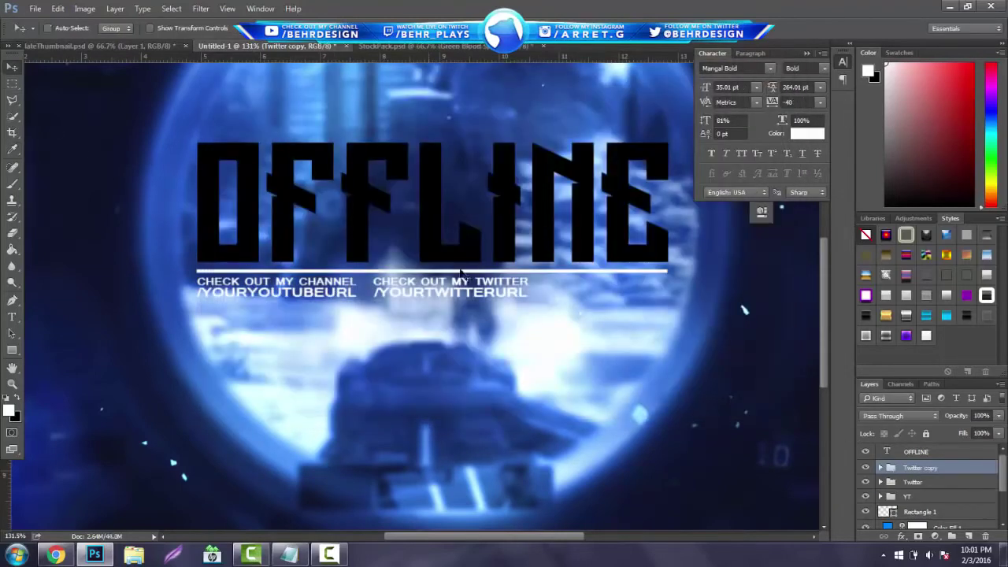
left_click_drag(480, 283, 652, 285)
Step: Change the new copy's upper line to CHECK OUT MY INSTAGRAM and align its left end with the line below
left_click(12, 316)
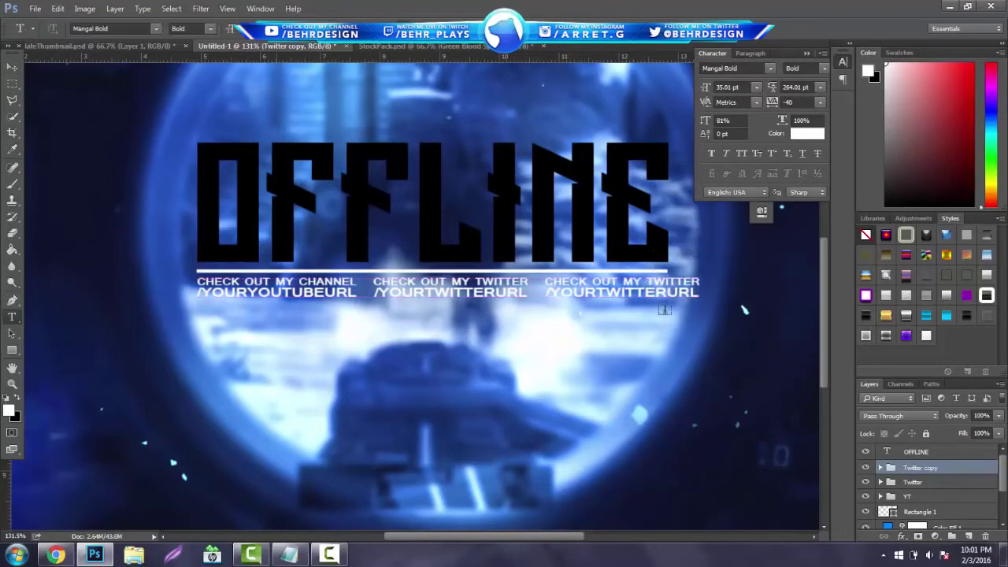
double_click(648, 281)
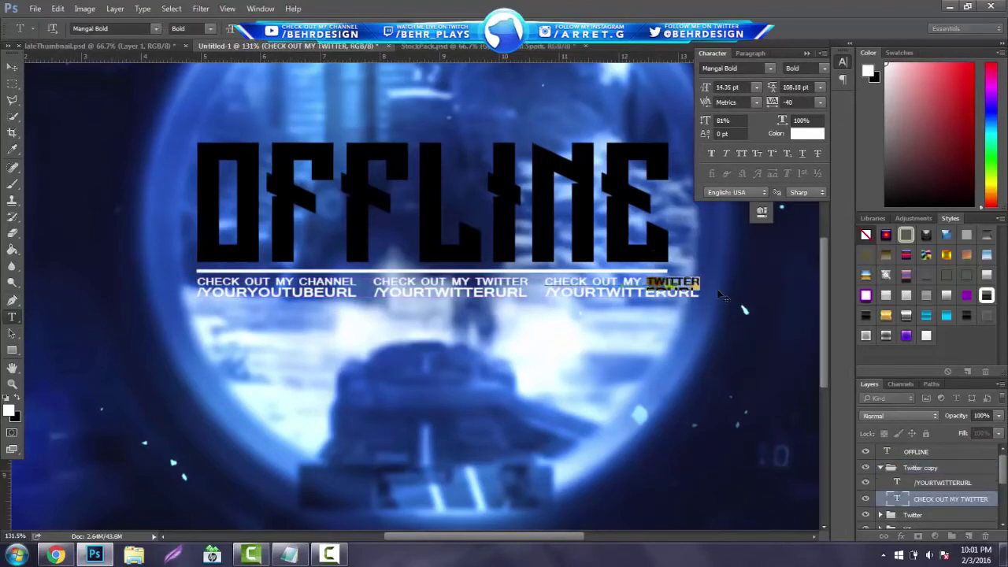
type("IN")
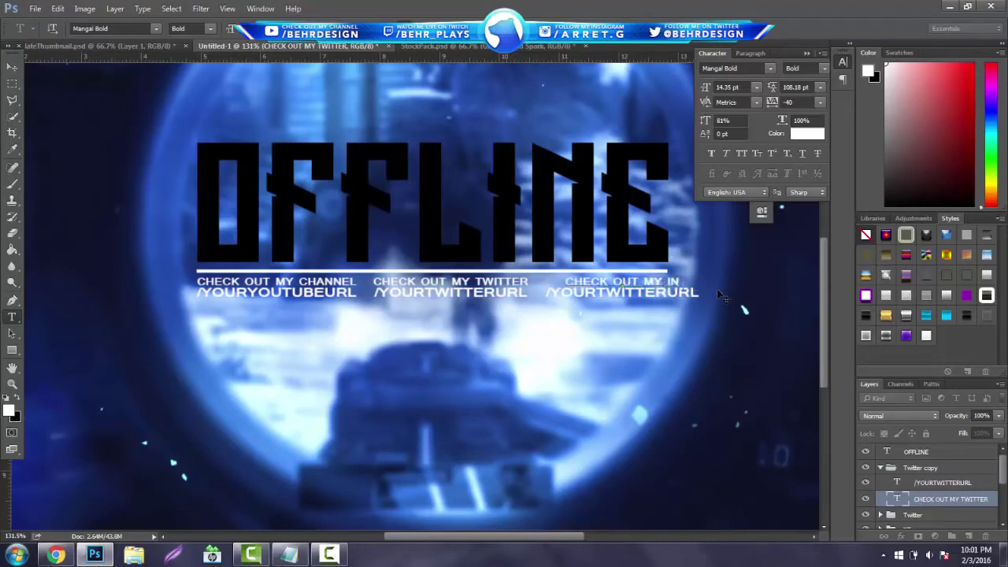
type("STAGRA")
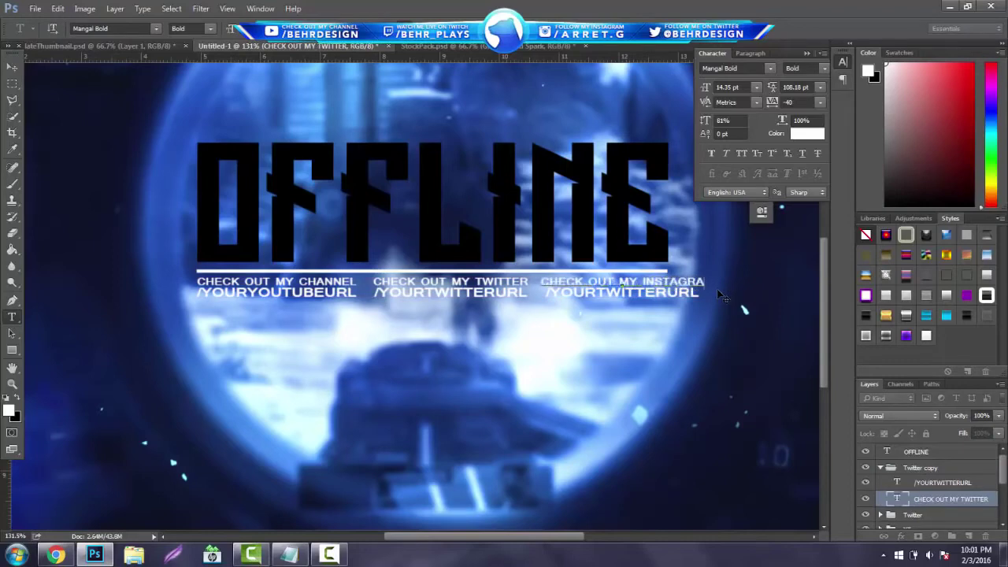
type("M")
left_click(12, 67)
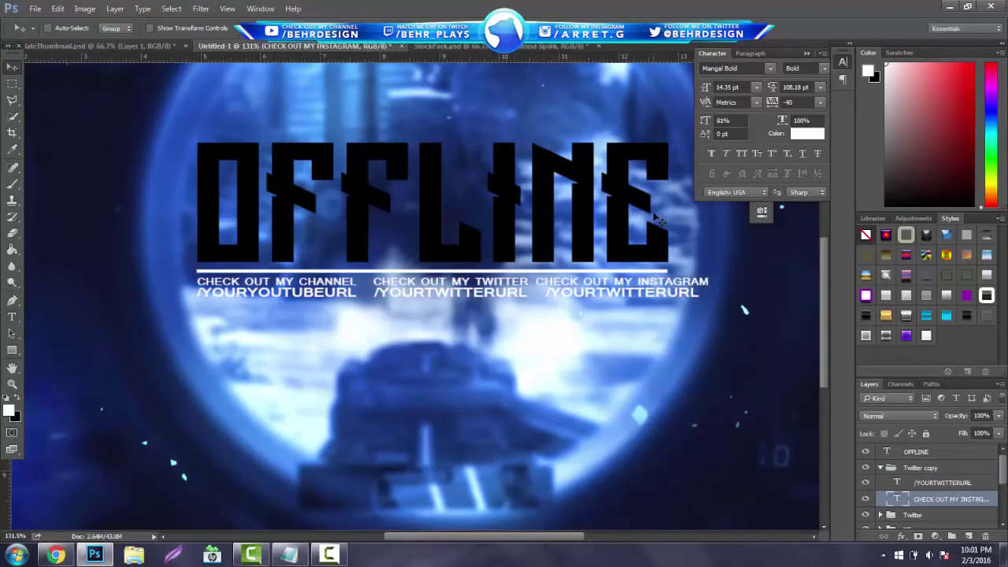
left_click_drag(653, 218, 666, 217)
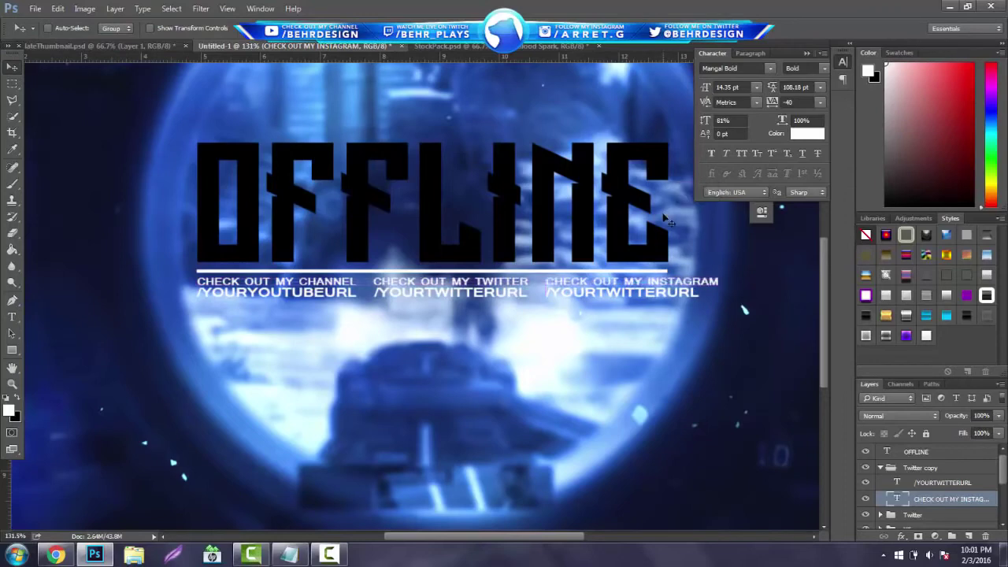
Step: Change the copy's lower line to /YOURINSTAGRAMURL, left-aligned under the upper line, and nudge both lines slightly left
left_click(12, 318)
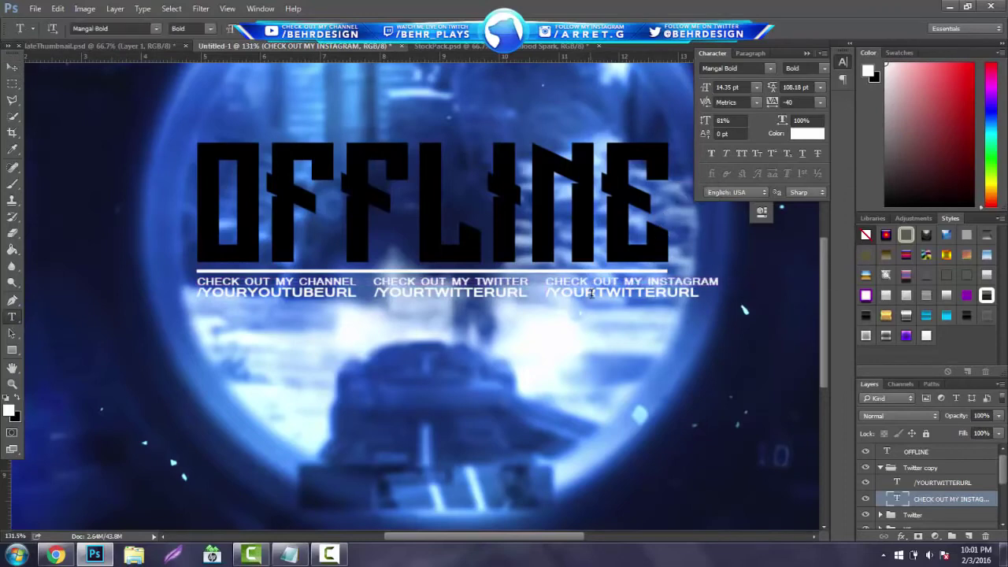
left_click_drag(596, 293, 666, 293)
type("INSTAGR")
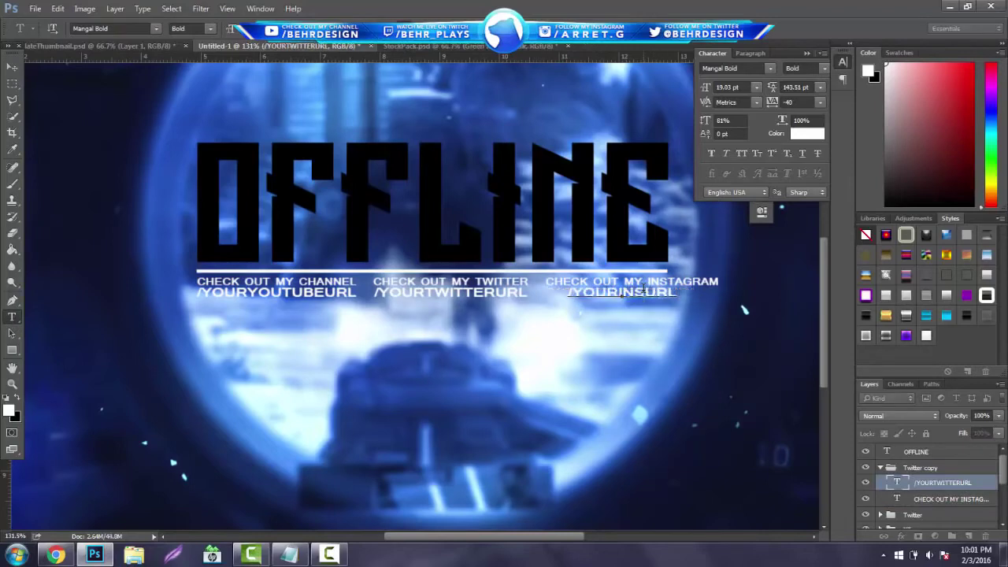
type("AM")
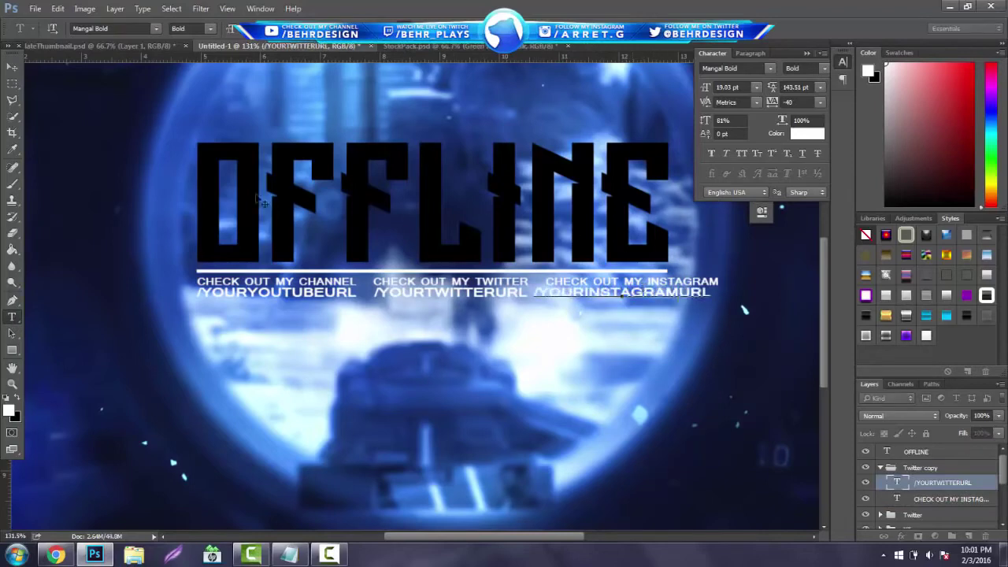
left_click(12, 67)
left_click_drag(577, 224, 617, 243)
left_click(953, 499, "ctrl")
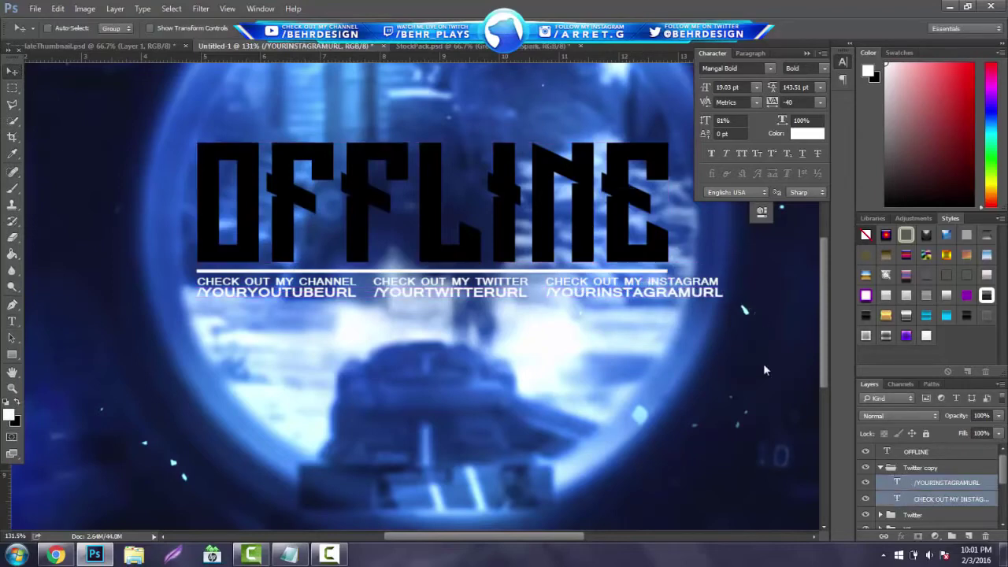
left_click_drag(668, 261, 661, 259)
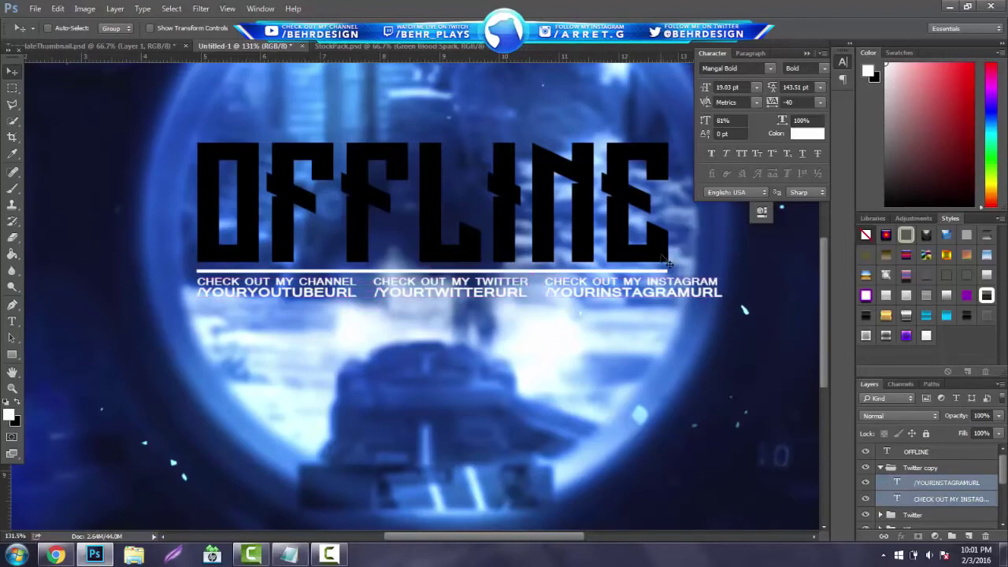
Step: Collapse the Twitter copy group and rename it Instagram
left_click(881, 468)
double_click(919, 469)
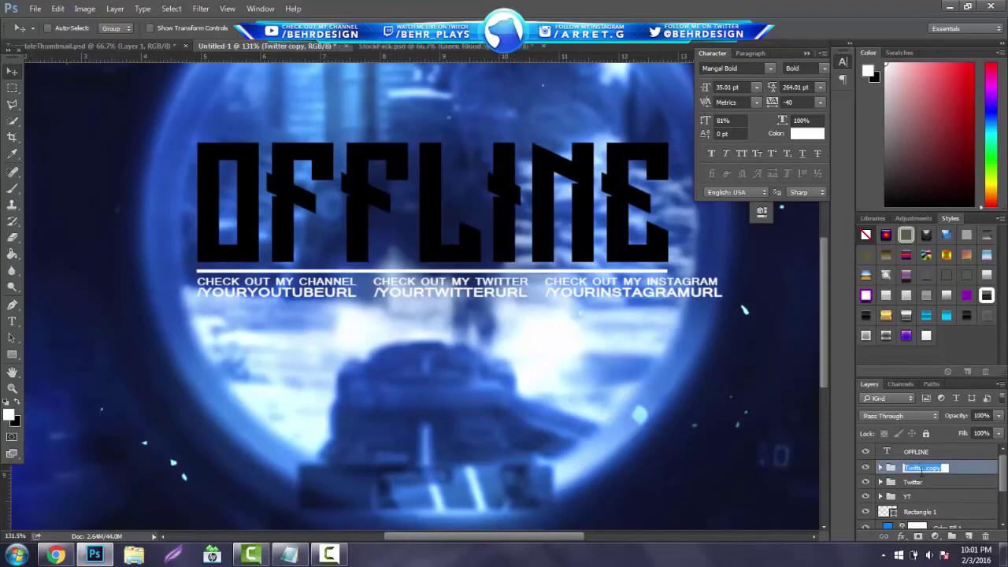
type("Instagram")
key("Return")
Step: Scale the Instagram, Twitter and YT groups down together to about 90% so they match the underline's width
left_click(898, 494, "shift")
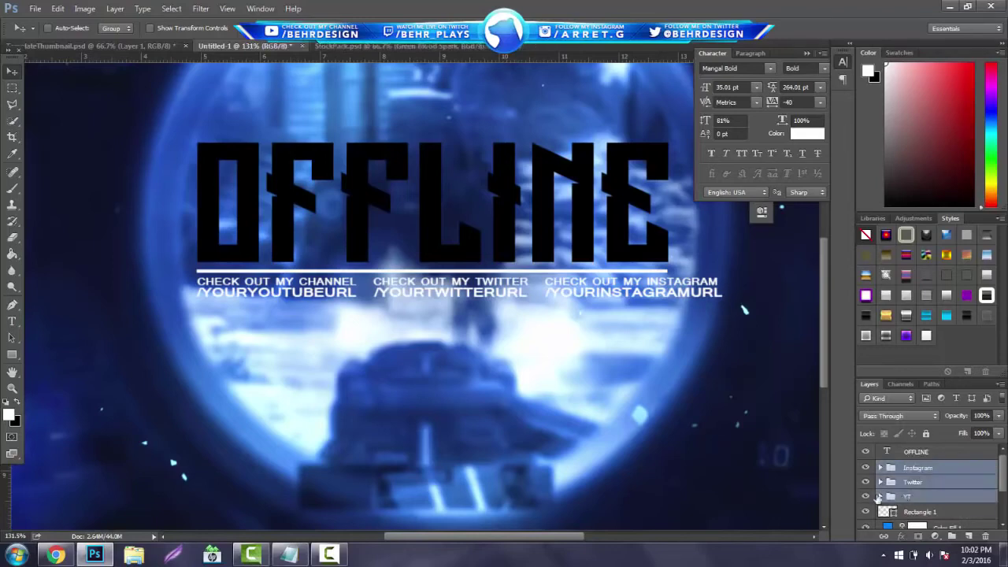
key("ctrl+t")
left_click_drag(737, 282, 662, 287)
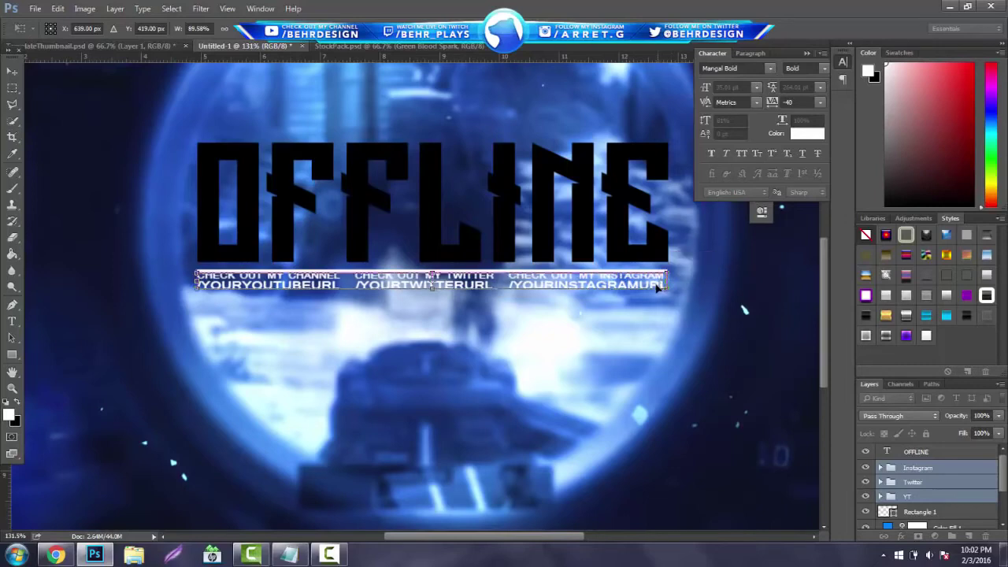
key("Return")
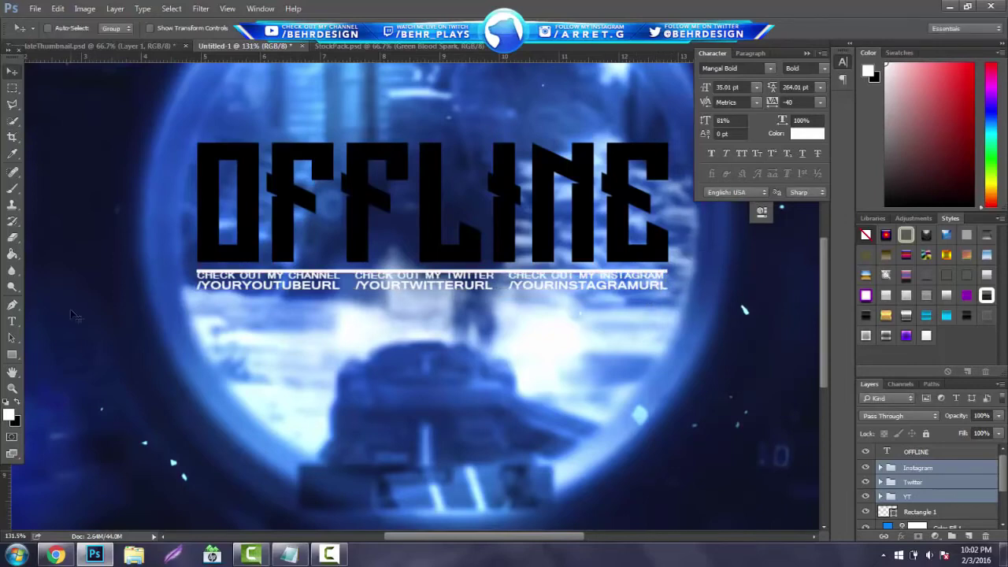
Step: Move the three social text groups down together to leave a small gap beneath the underline
left_click(12, 388)
left_click_drag(412, 308, 422, 283)
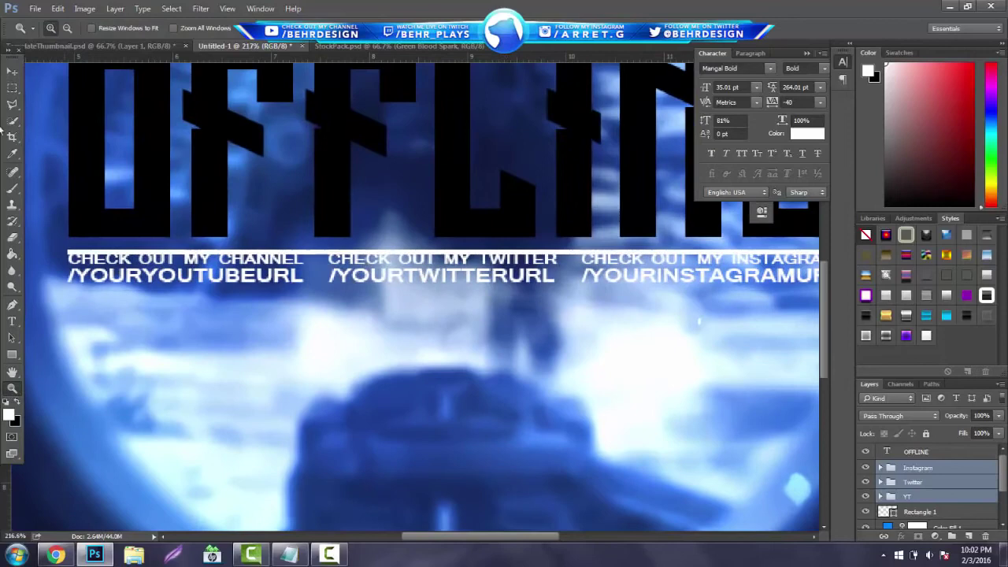
left_click(13, 70)
left_click_drag(268, 147, 268, 159)
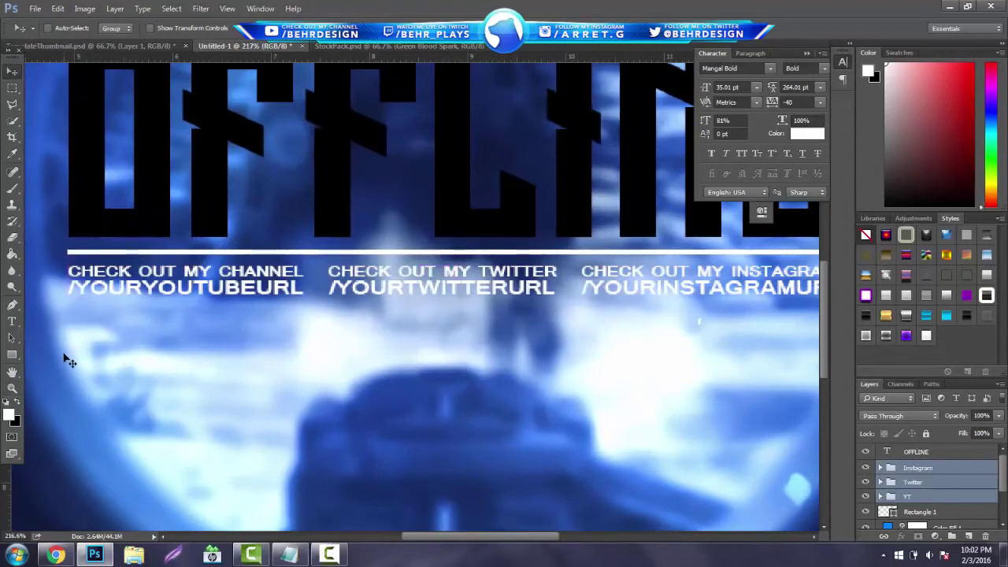
left_click(12, 387)
left_click_drag(360, 310, 446, 300)
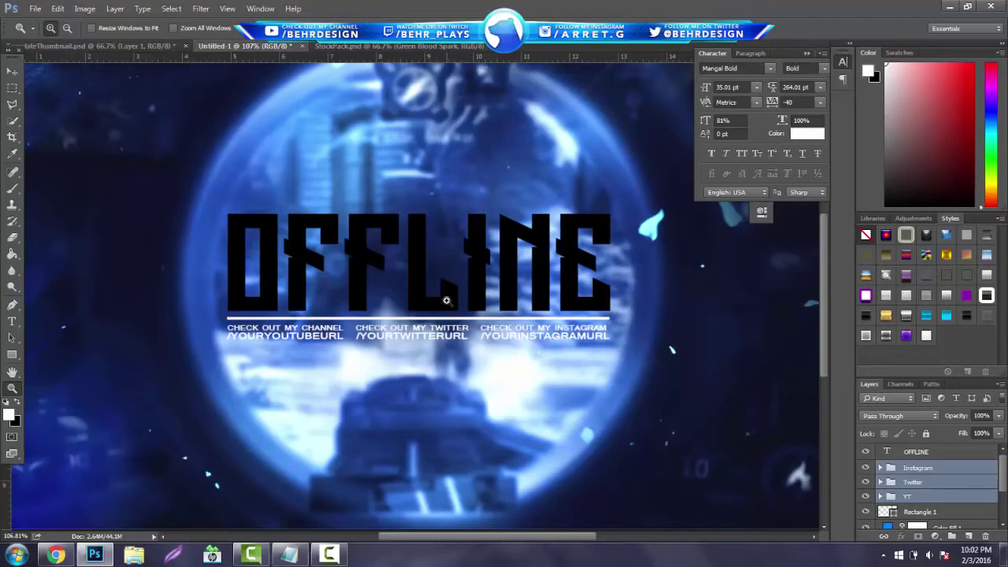
Step: Move the Rectangle 1 layer up in the layer order, directly beneath the OFFLINE text layer
left_click(915, 473)
left_click_drag(920, 514, 917, 462)
Step: Group the OFFLINE text and Rectangle 1 layers and name the group Offline
left_click(922, 452, "shift")
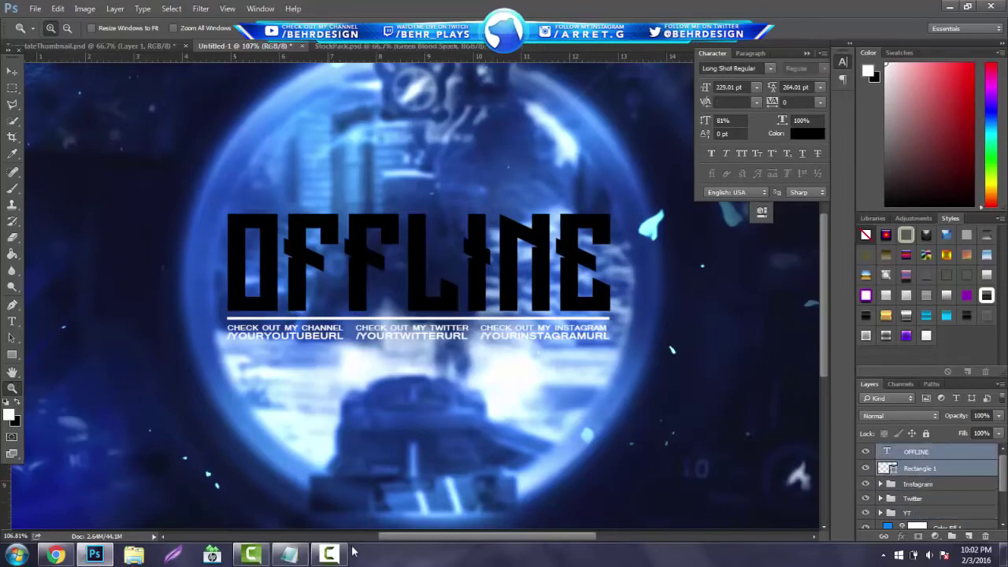
key("g")
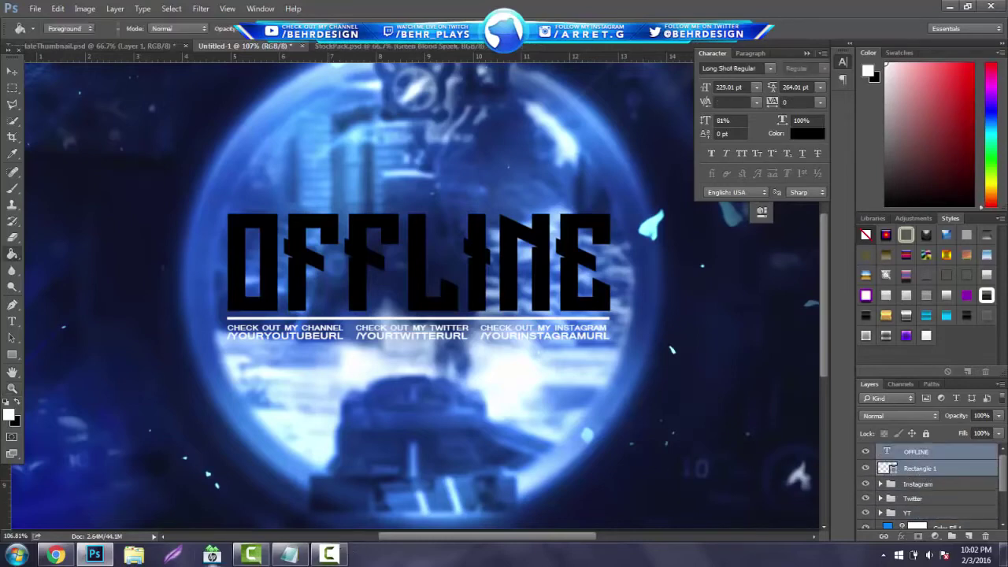
left_click(321, 557)
key("v")
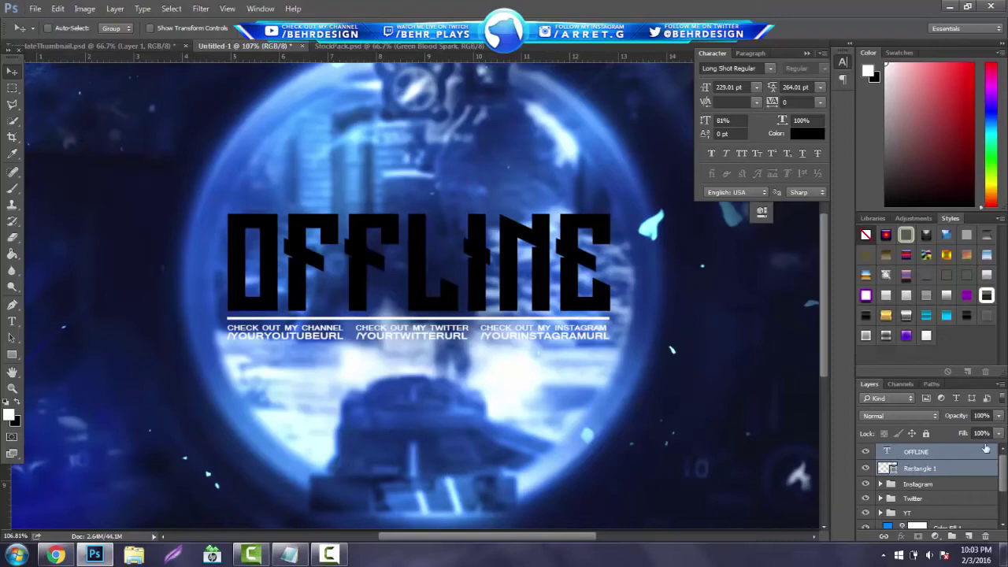
key("ctrl+g")
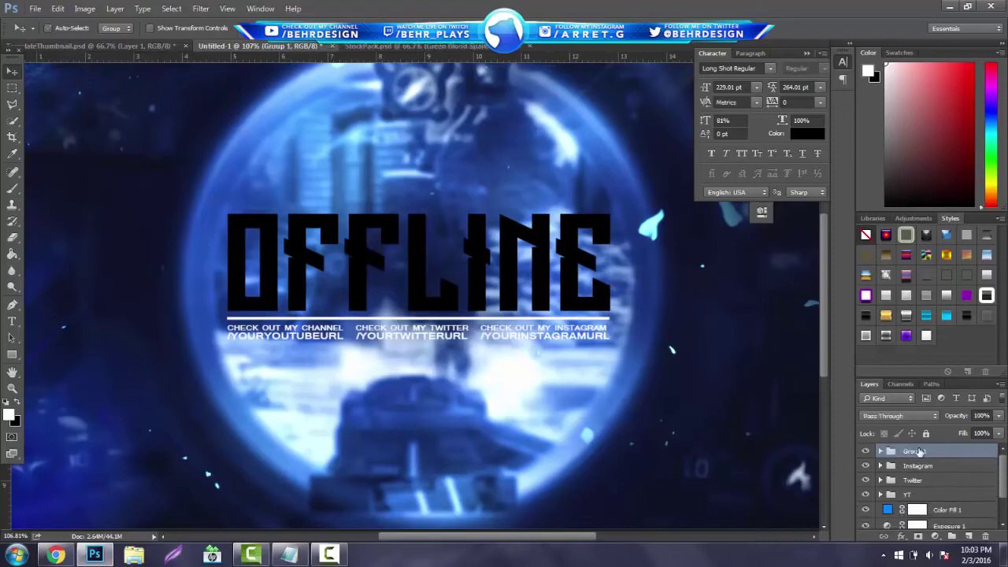
double_click(916, 451)
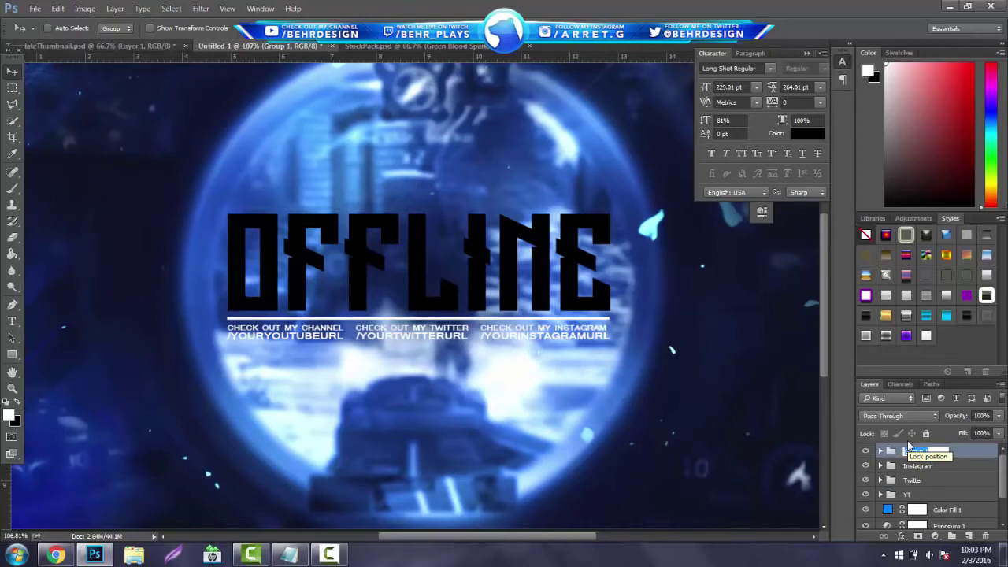
type("Offline")
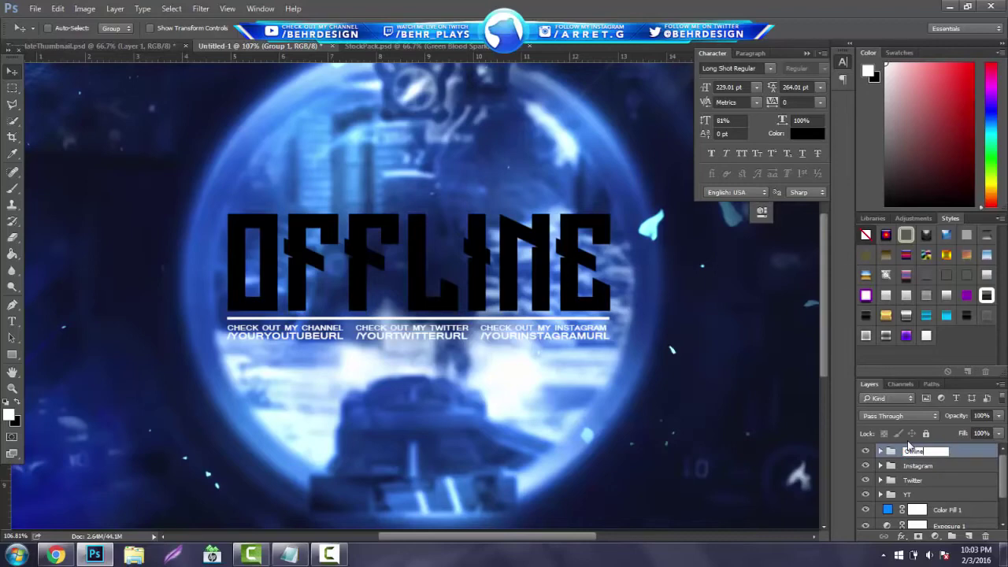
key("Return")
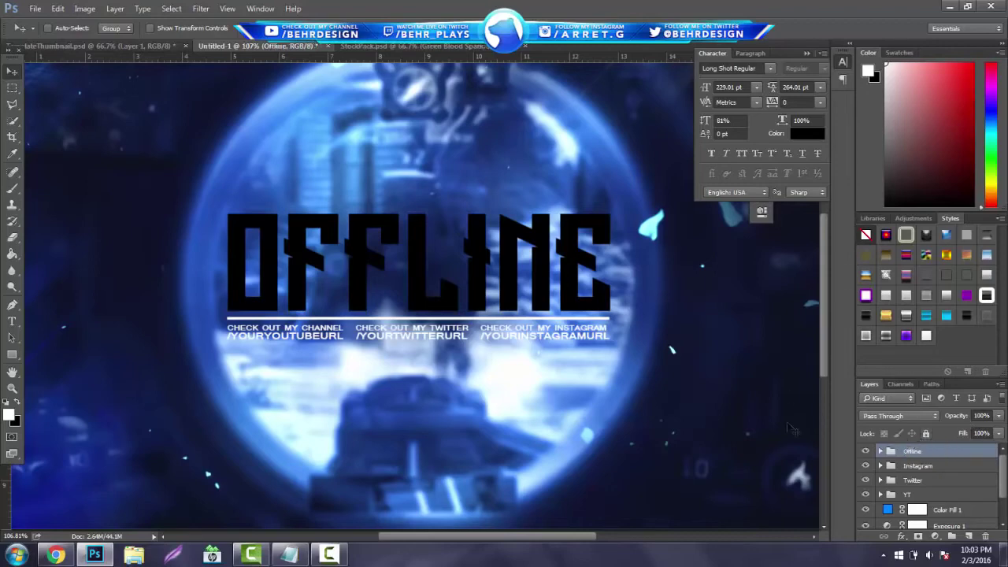
Step: Move the Offline, Instagram, Twitter and YT groups together below the adjustment layers, directly above the Back group
left_click(912, 495)
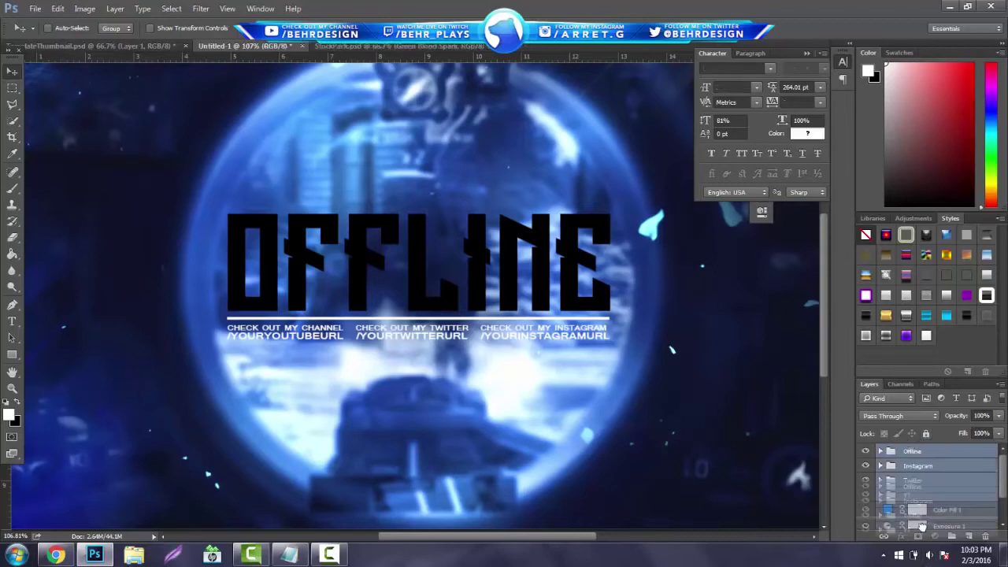
scroll(918, 497, "down", 2)
left_click(912, 451, "shift")
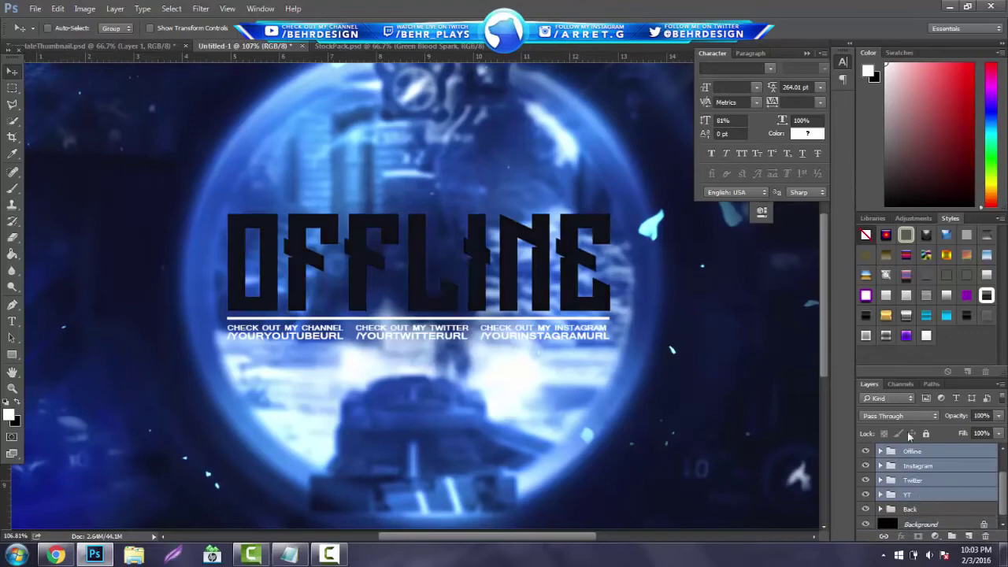
Step: Apply the white saved layer style with inner shadow, gradient overlay and drop shadow to the Offline group alone, and collapse its effects list
left_click(926, 335)
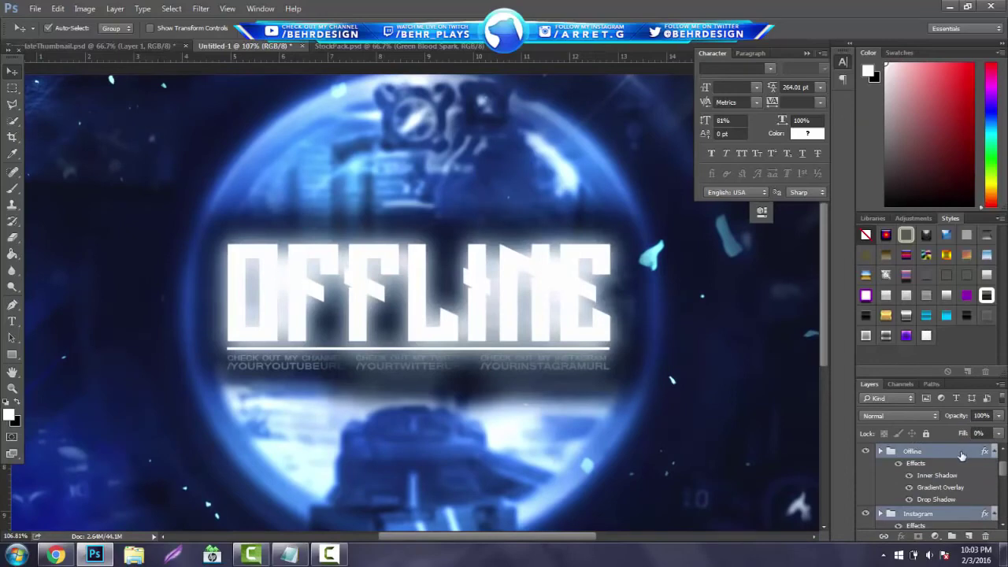
key("ctrl+z")
left_click(925, 454)
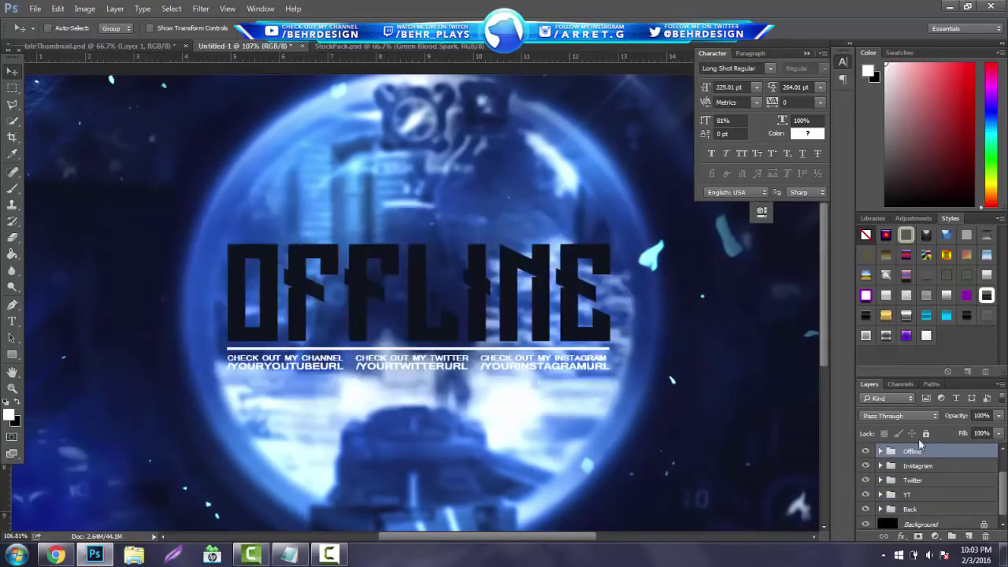
left_click(926, 337)
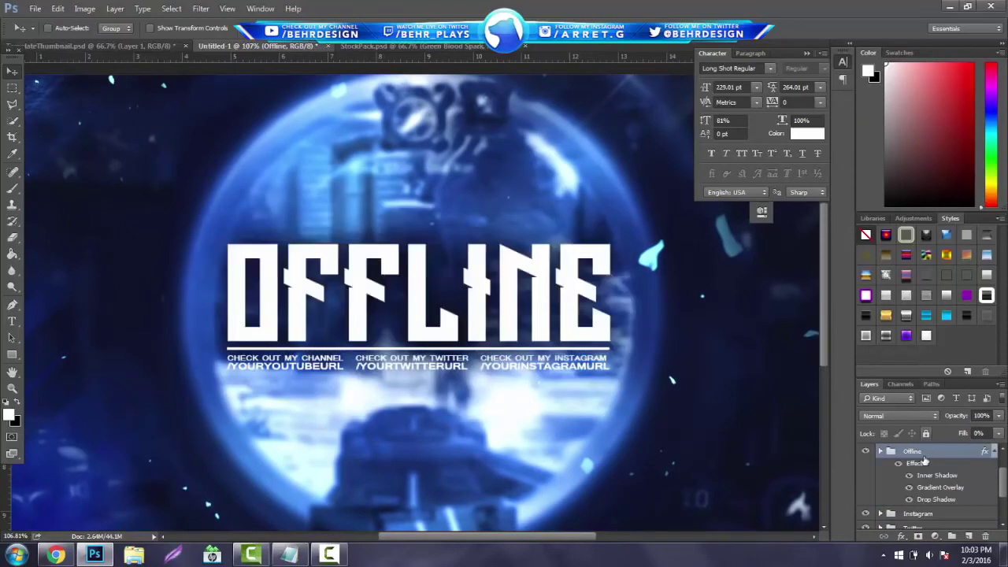
left_click(994, 451)
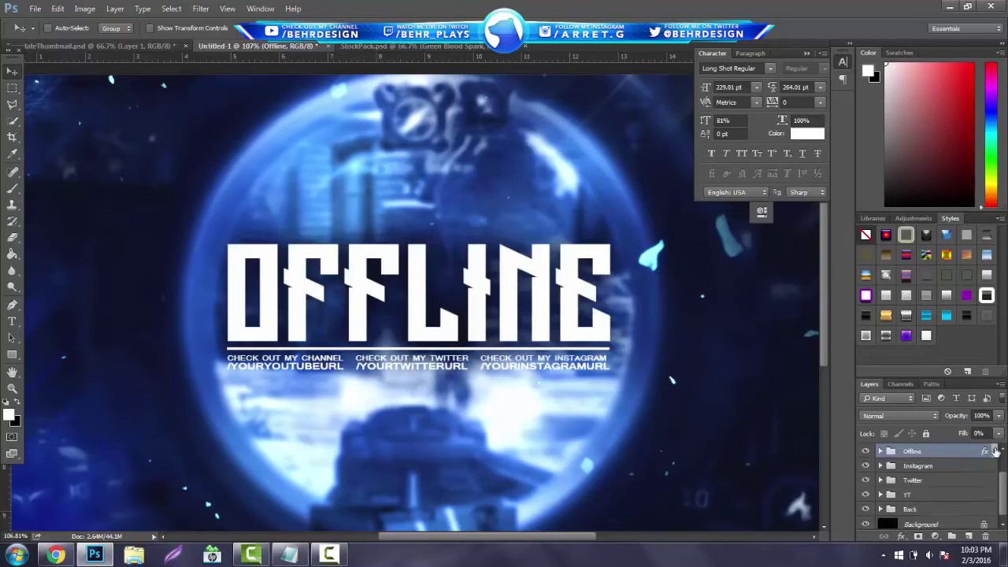
Step: Add a new layer directly above the Back group and paint soft black shading behind the text with the 467 px brush
left_click(931, 468)
left_click(12, 389)
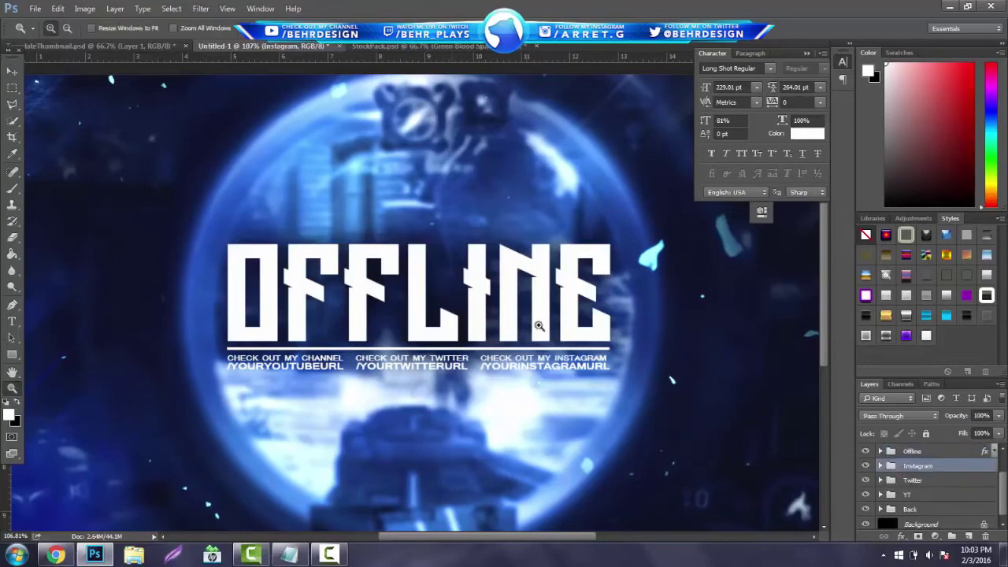
left_click_drag(473, 291, 506, 320)
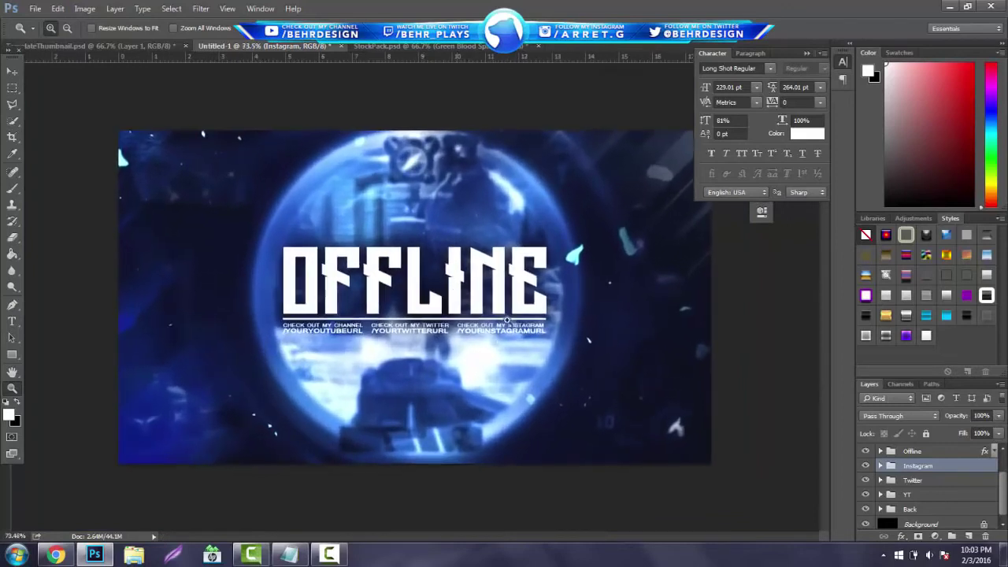
left_click(918, 508)
left_click(968, 536)
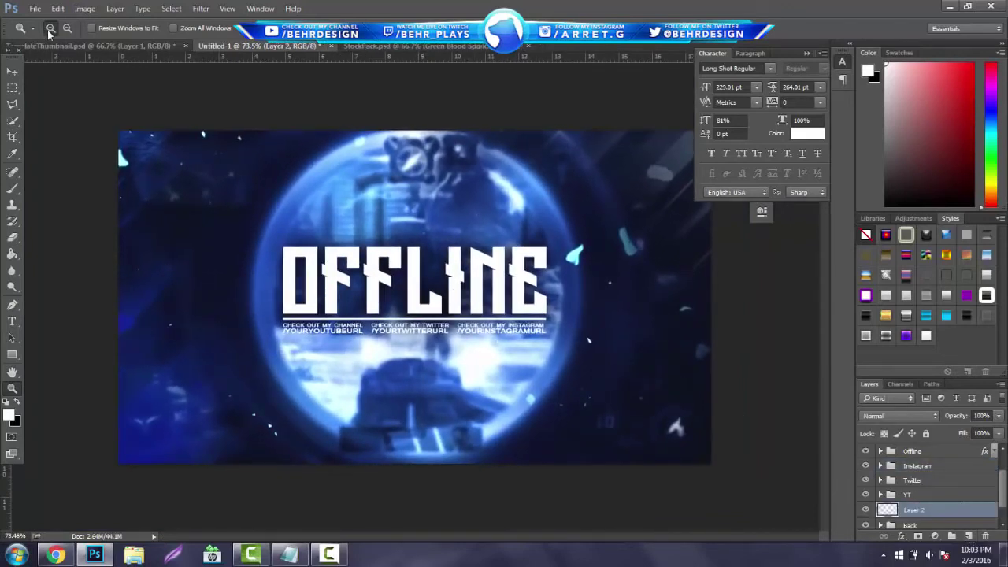
left_click(12, 187)
left_click(19, 402)
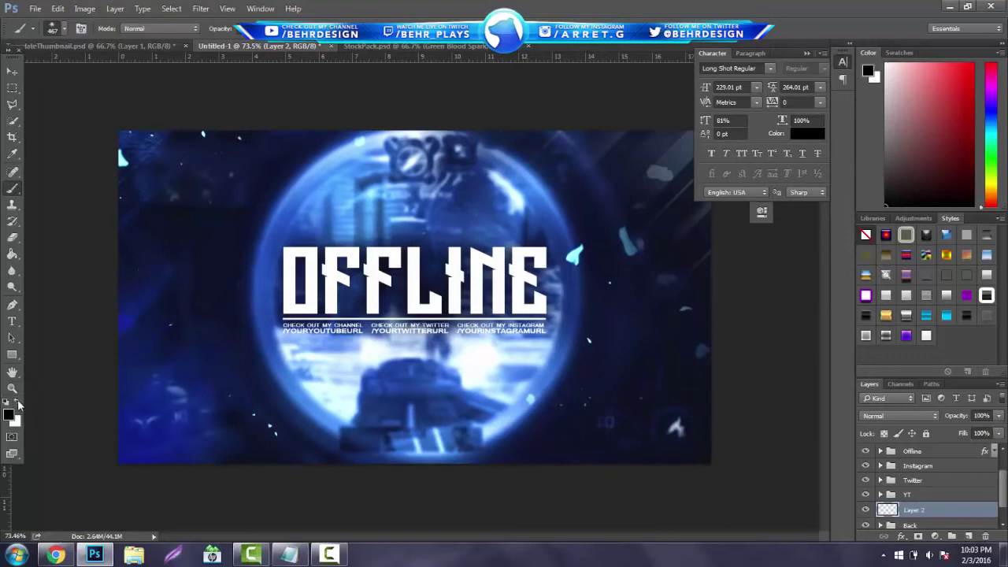
mouse_move(366, 304)
left_mouse_down()
mouse_move(333, 311)
mouse_move(389, 293)
mouse_move(460, 248)
mouse_move(506, 370)
mouse_move(243, 342)
mouse_move(302, 259)
left_mouse_up()
Step: Set the painted shading layer's blend mode to Overlay and its opacity to about 69%
left_click(898, 415)
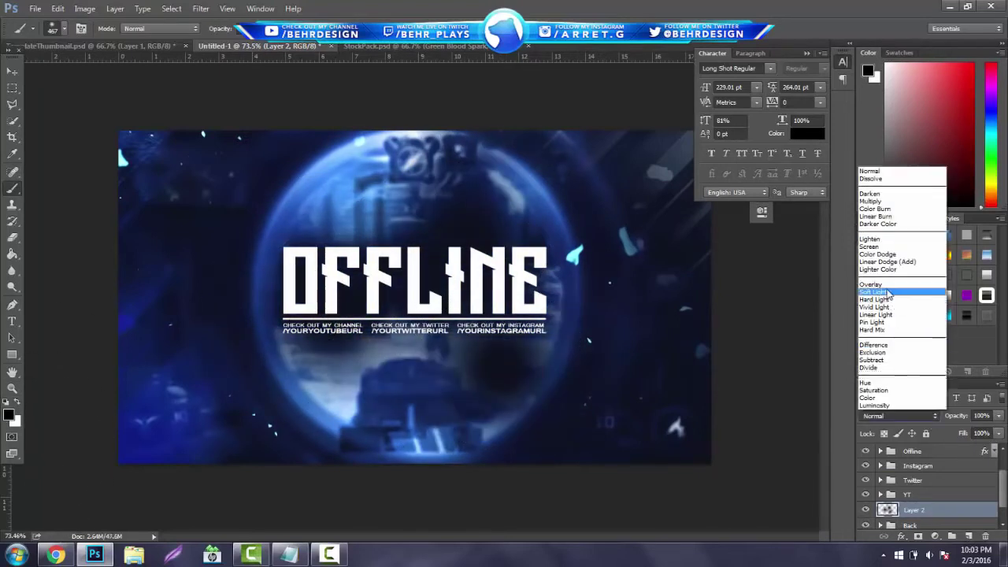
left_click(888, 291)
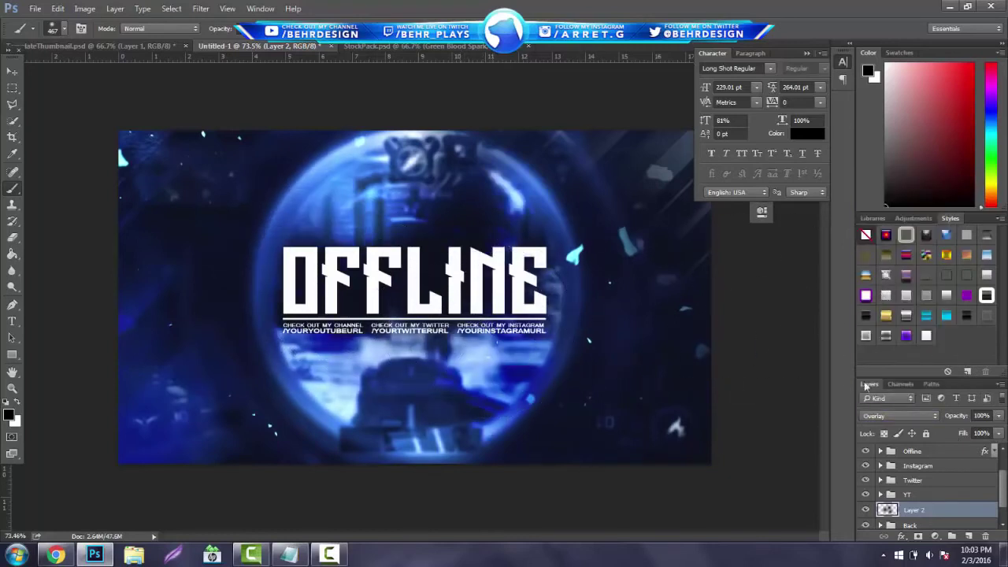
left_click_drag(1001, 420, 980, 435)
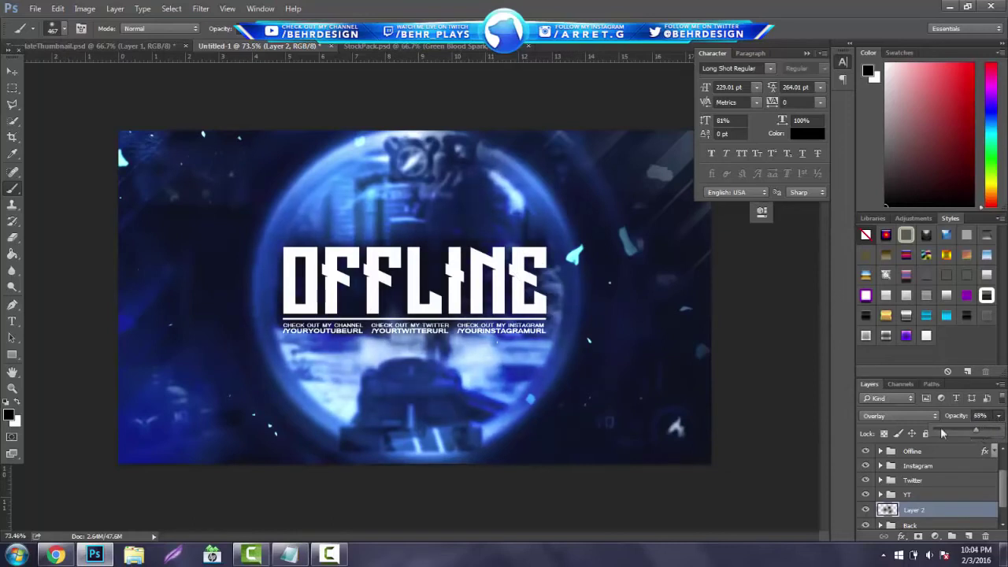
Step: Merge a copy of the Offline, Instagram, Twitter and YT groups into one layer and place it beneath Layer 2
left_click(929, 493)
scroll(923, 490, "up", 1)
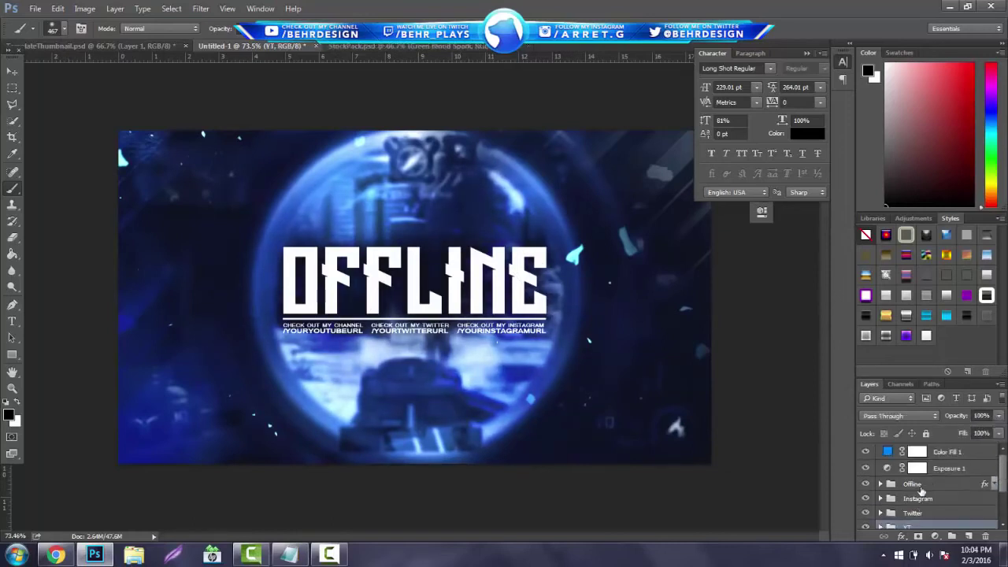
left_click(922, 485, "shift")
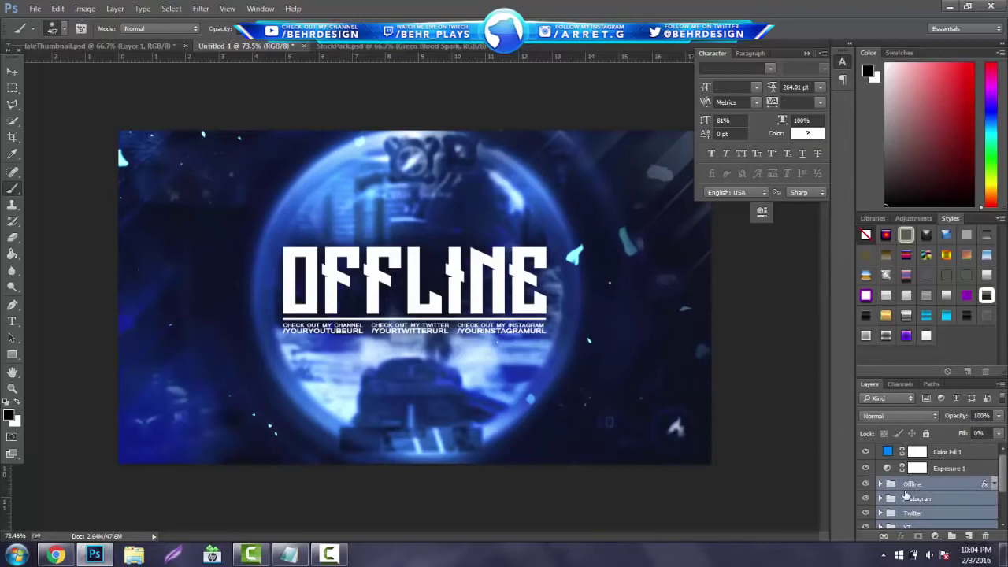
key("ctrl+alt+e")
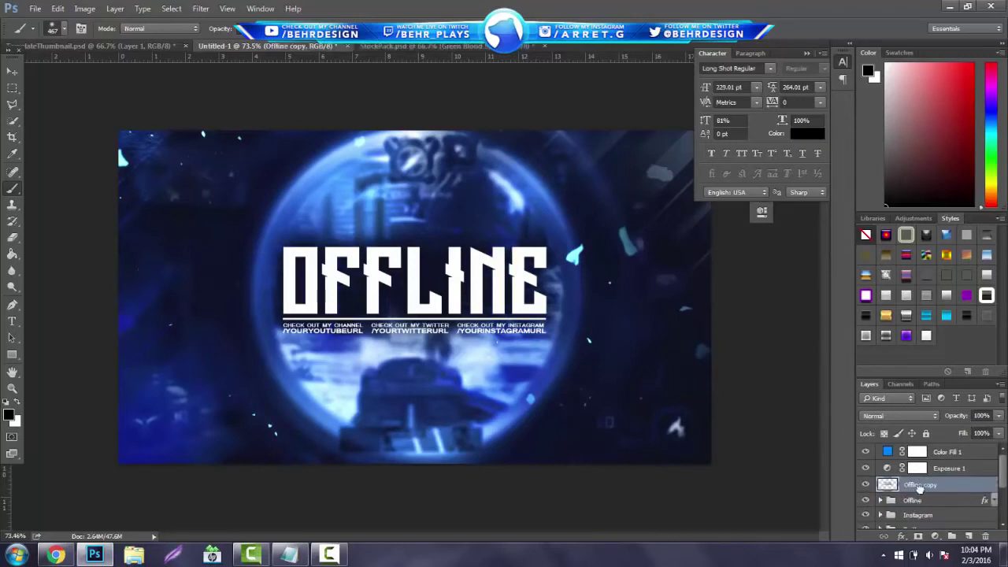
left_click_drag(923, 485, 880, 502)
Step: Enlarge the Offline copy layer to about 185% width and centre it behind the original text
left_click(200, 9)
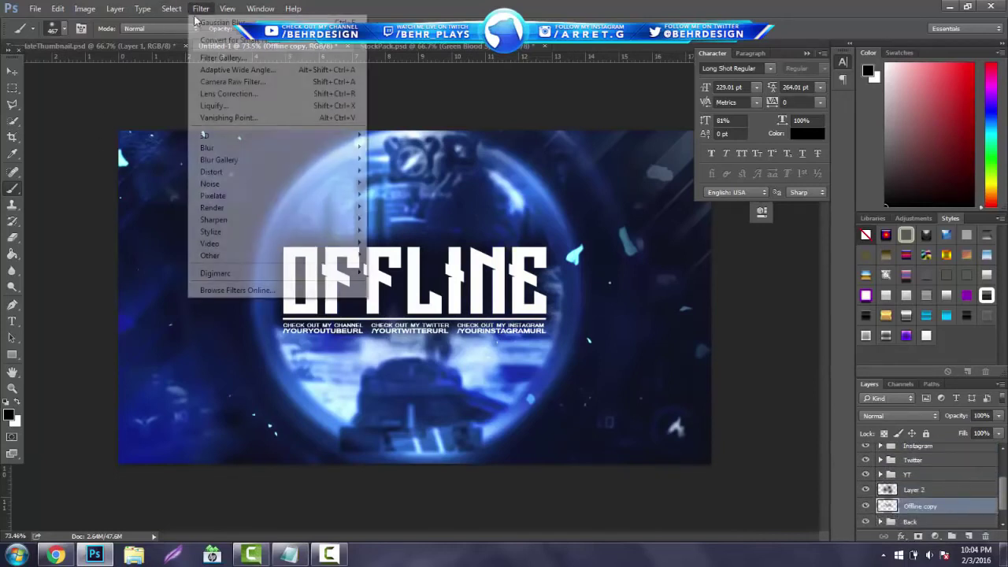
mouse_move(268, 149)
left_click(13, 71)
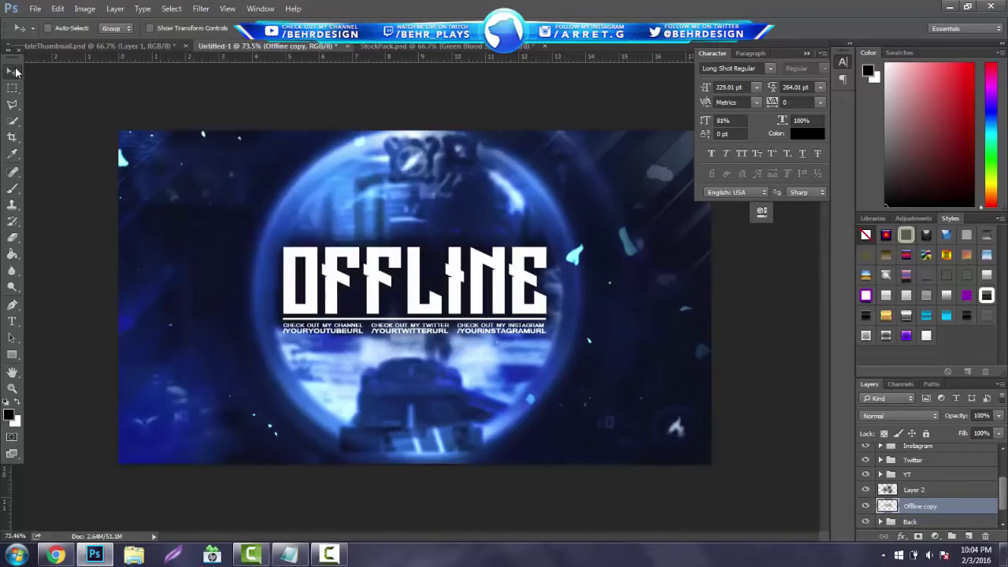
key("ctrl+t")
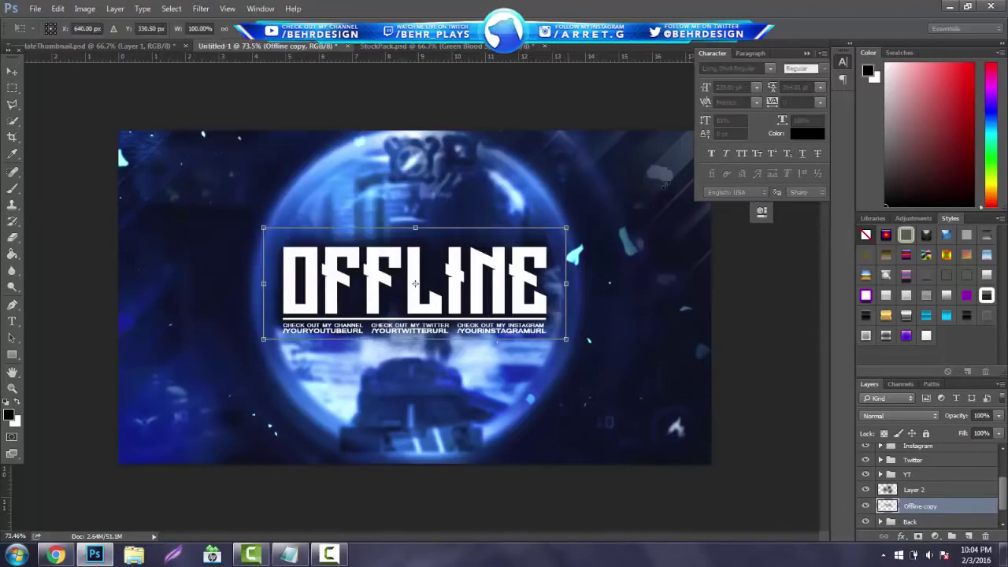
left_click_drag(566, 227, 760, 165)
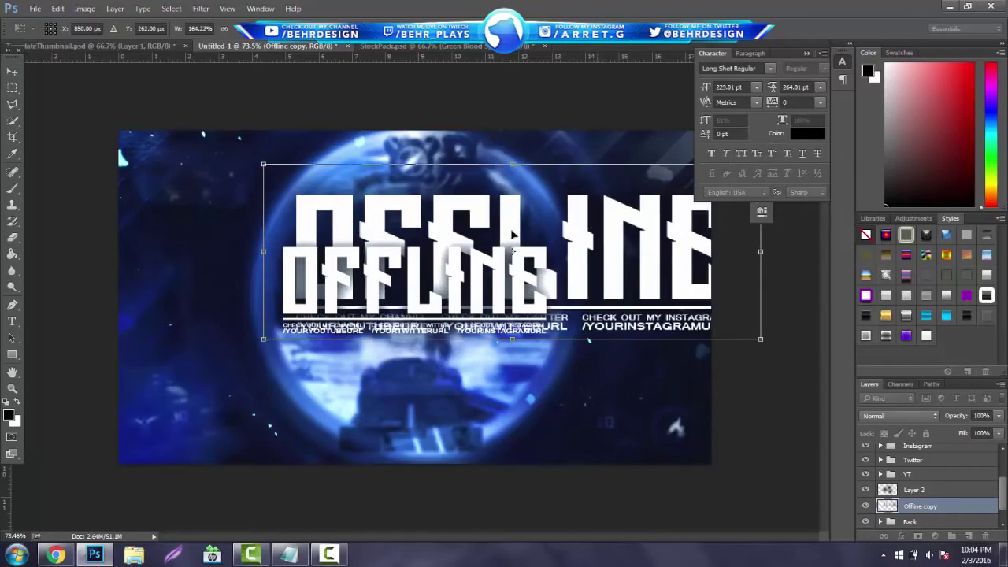
mouse_move(512, 234)
left_mouse_down()
mouse_move(496, 265)
mouse_move(501, 236)
left_mouse_up()
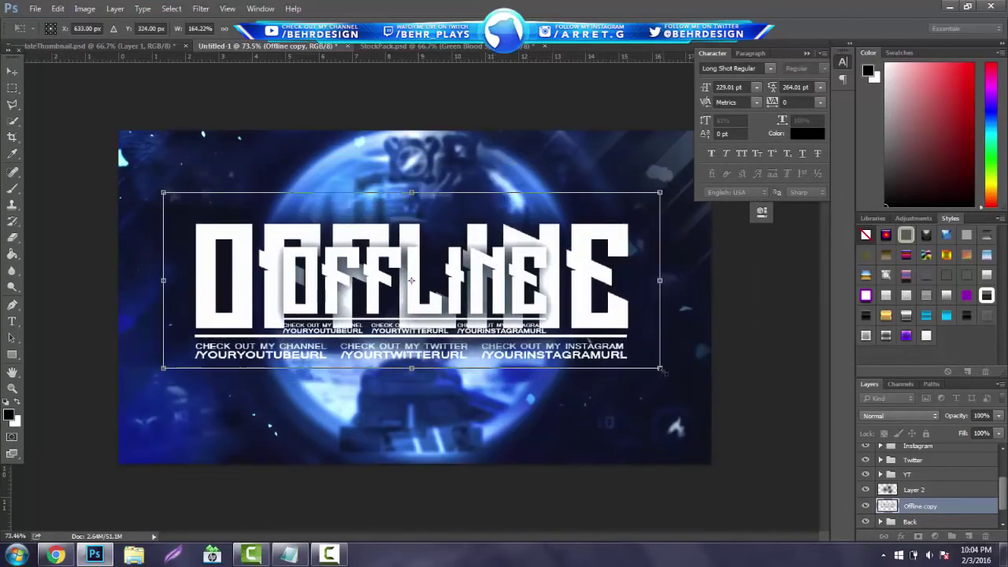
left_click_drag(660, 367, 723, 401)
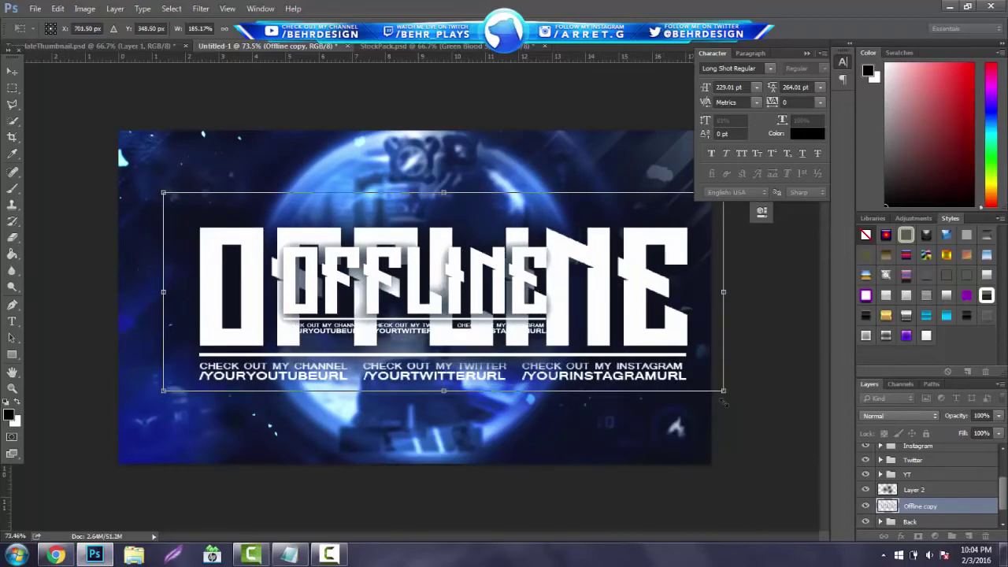
key("Return")
left_click_drag(457, 246, 435, 233)
Step: Apply a Gaussian Blur with a radius of about 8.4 pixels to the enlarged Offline copy layer
left_click(201, 8)
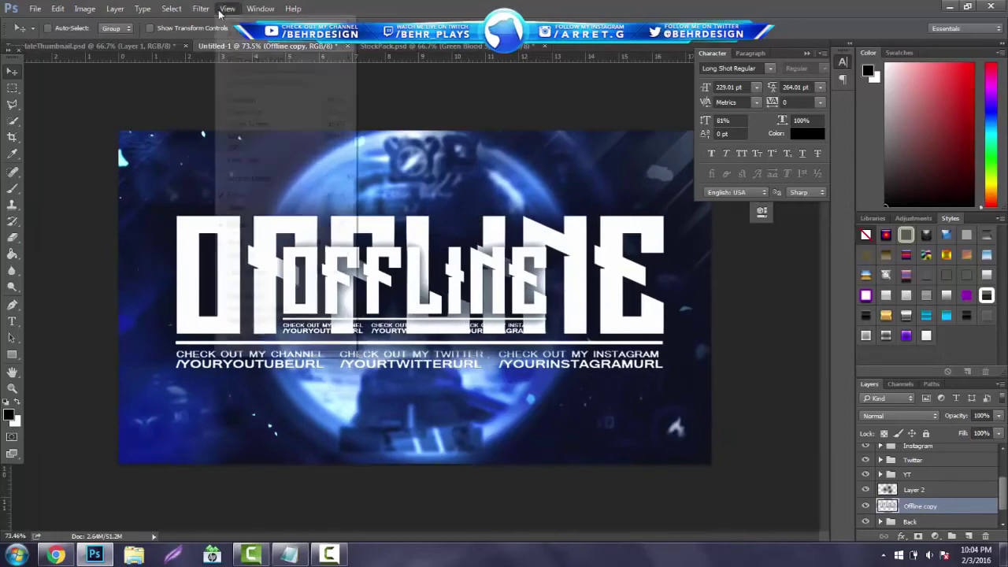
mouse_move(289, 149)
left_click(386, 195)
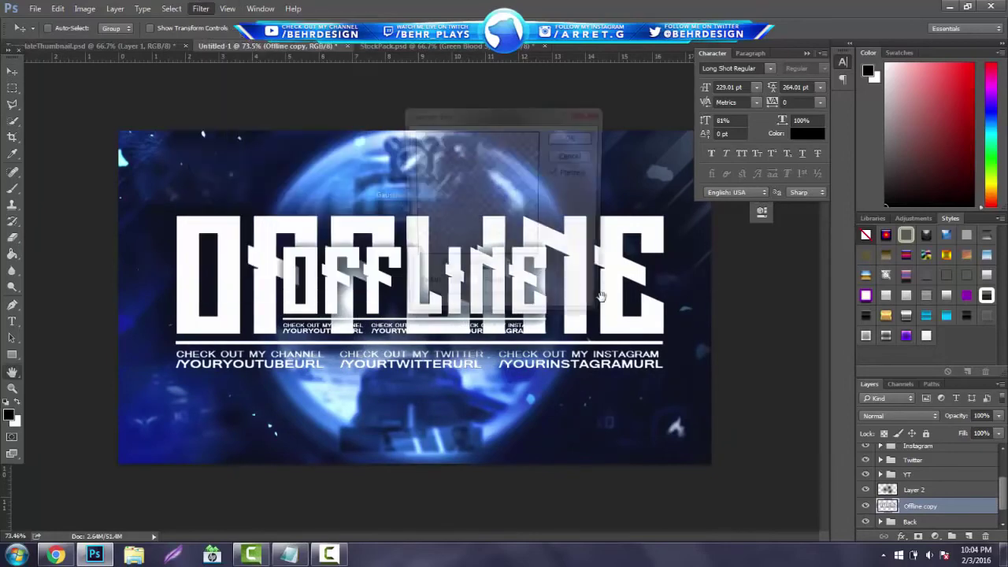
left_click_drag(478, 310, 437, 308)
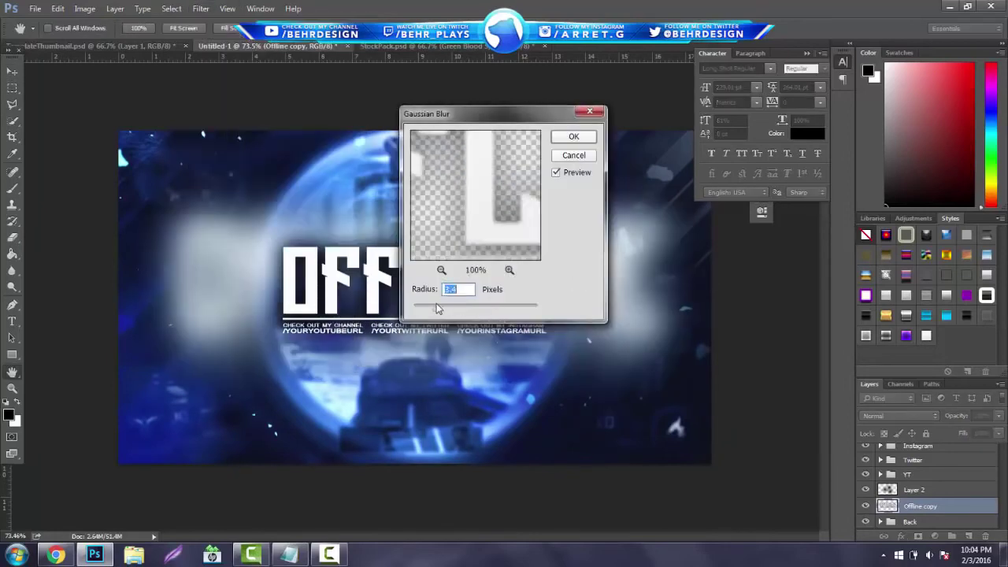
left_click(449, 309)
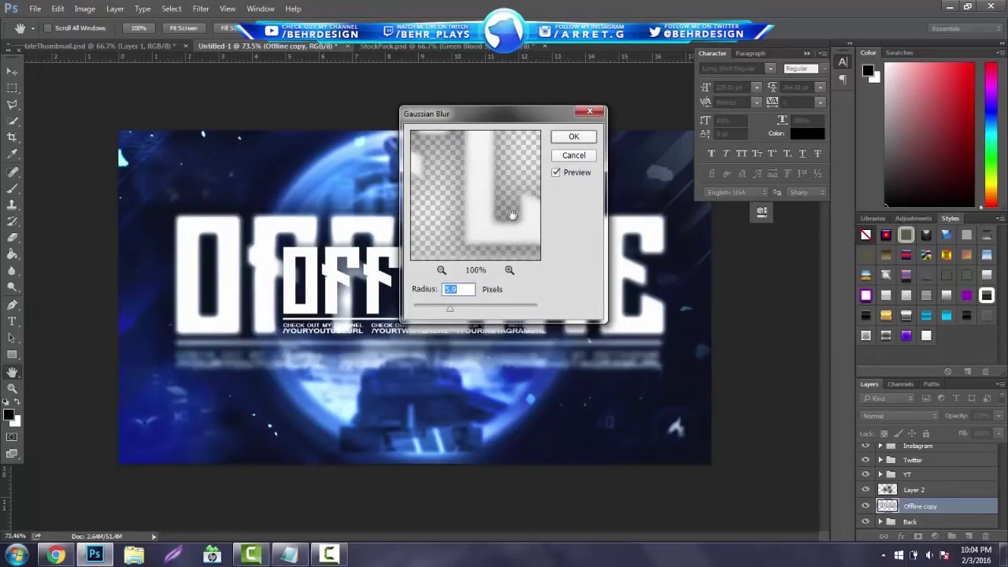
left_click(461, 309)
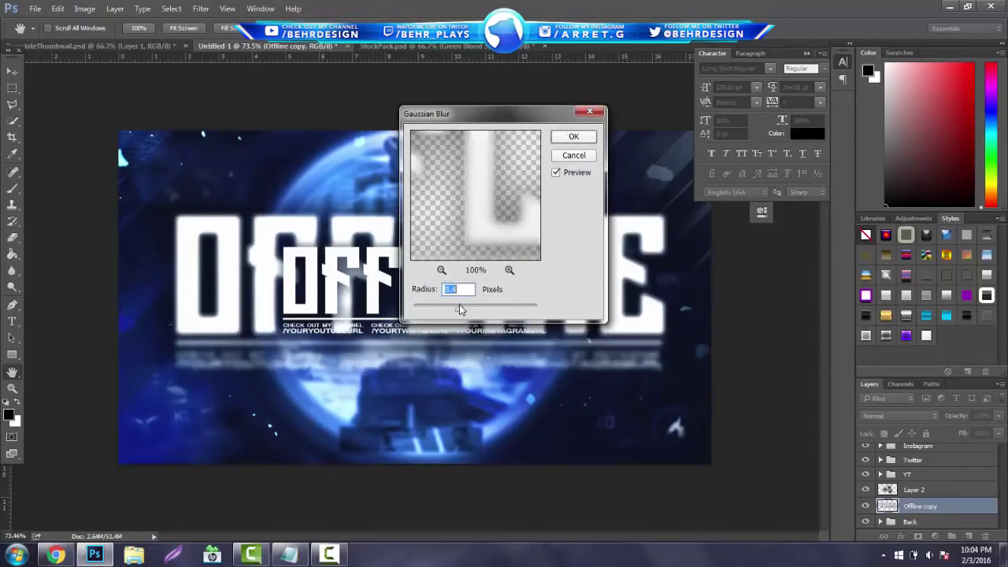
left_click(573, 136)
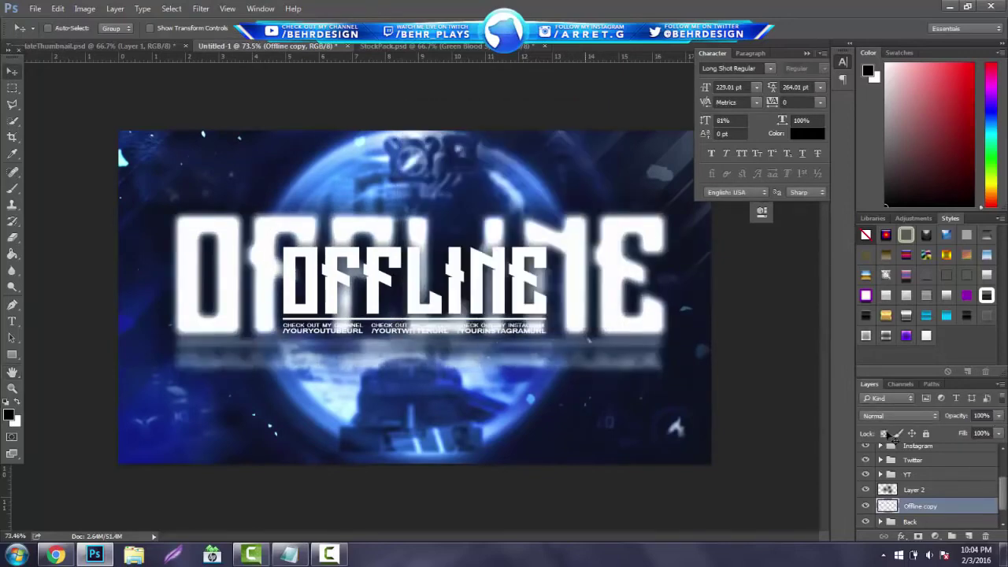
Step: Try the Screen blend mode on the blurred Offline copy layer and settle on Soft Light
left_click(890, 415)
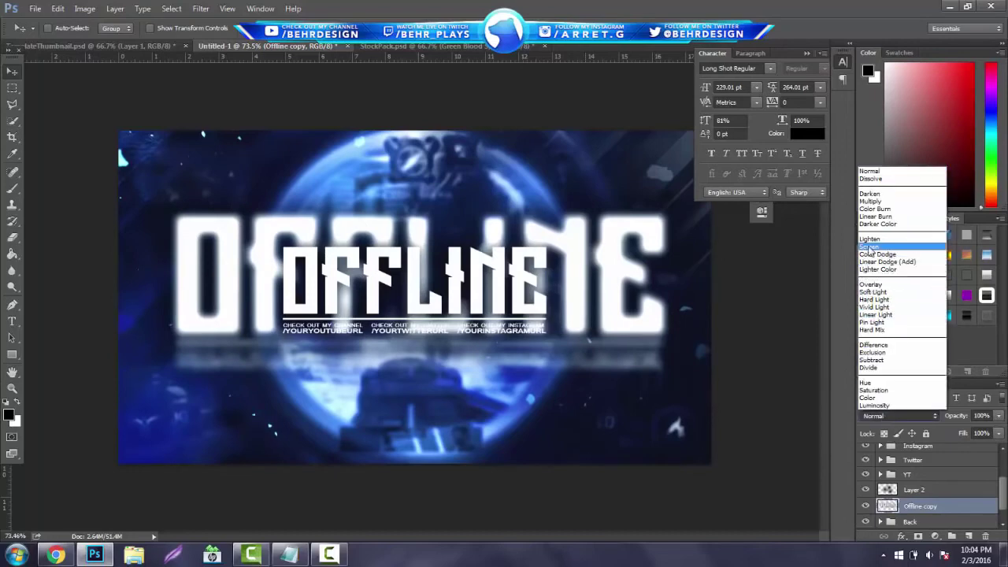
left_click(869, 247)
left_click(908, 417)
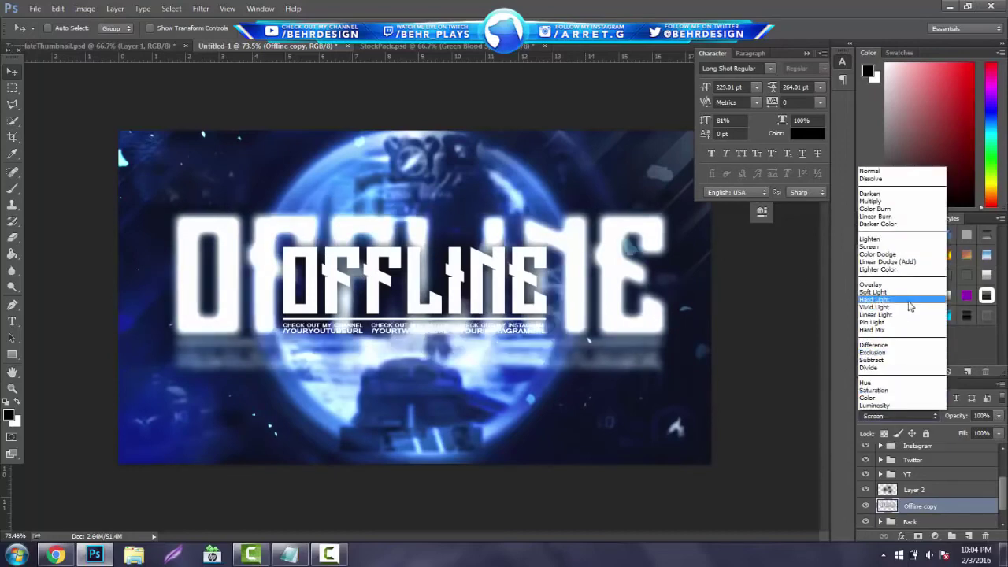
left_click(901, 295)
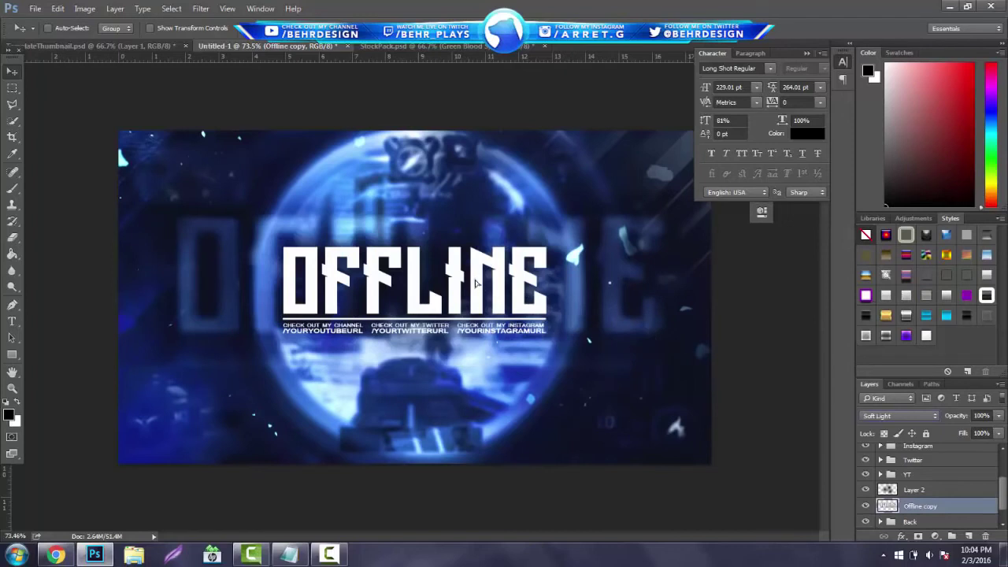
Step: Fade the outer ends of the blurred Offline copy with a large soft 421 px eraser
left_click(12, 238)
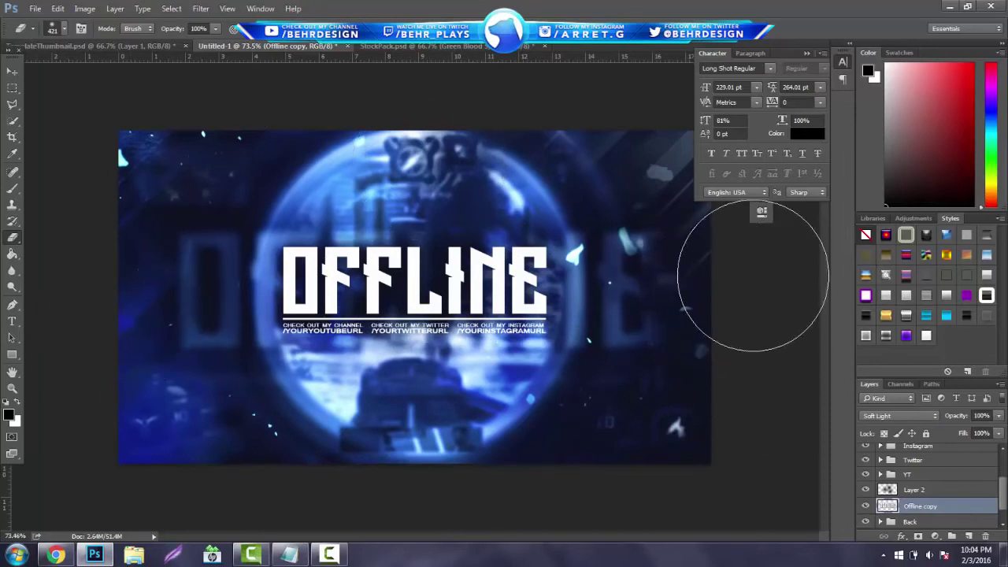
left_click_drag(147, 270, 135, 338)
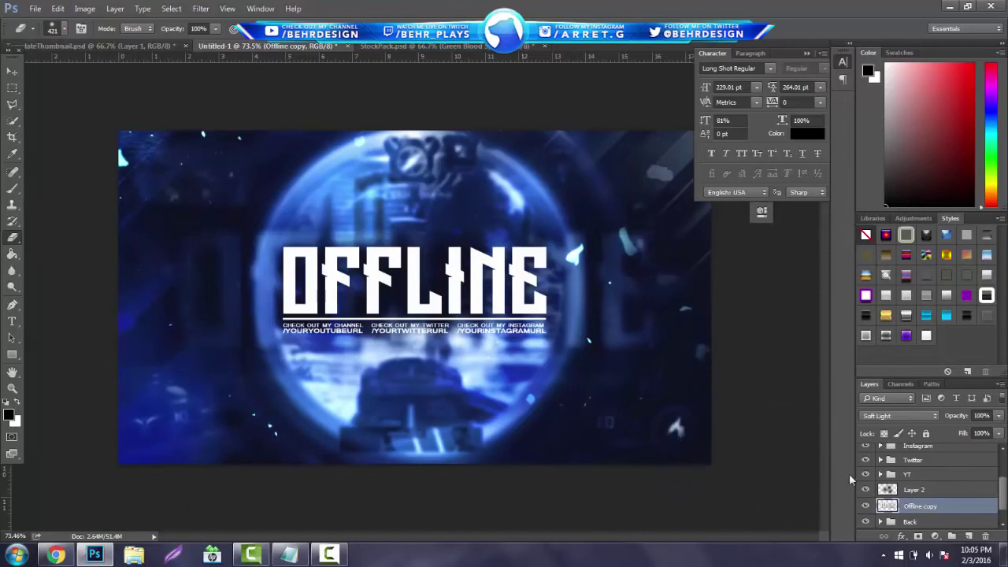
left_click(12, 387)
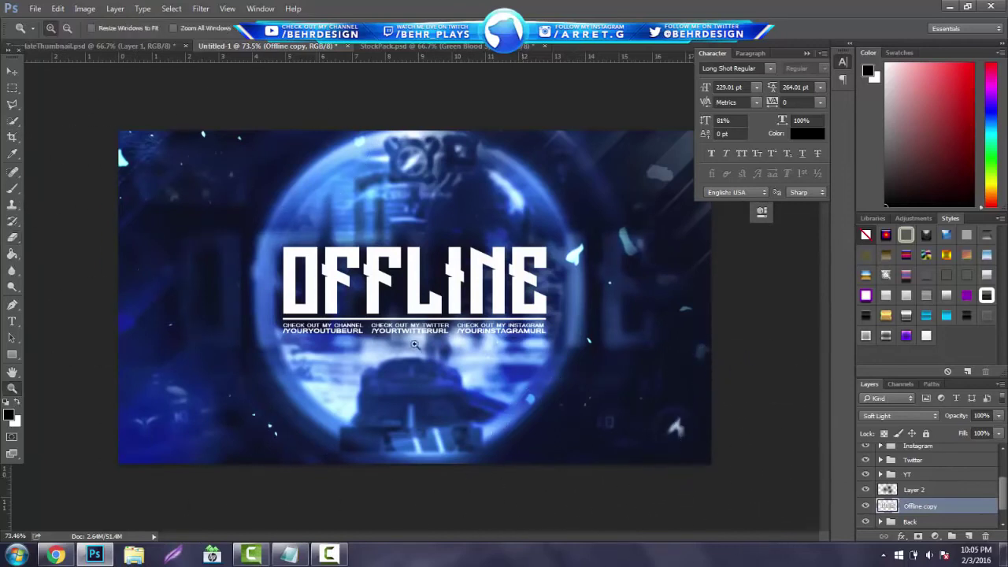
scroll(415, 344, "down", 5)
scroll(410, 339, "up", 5)
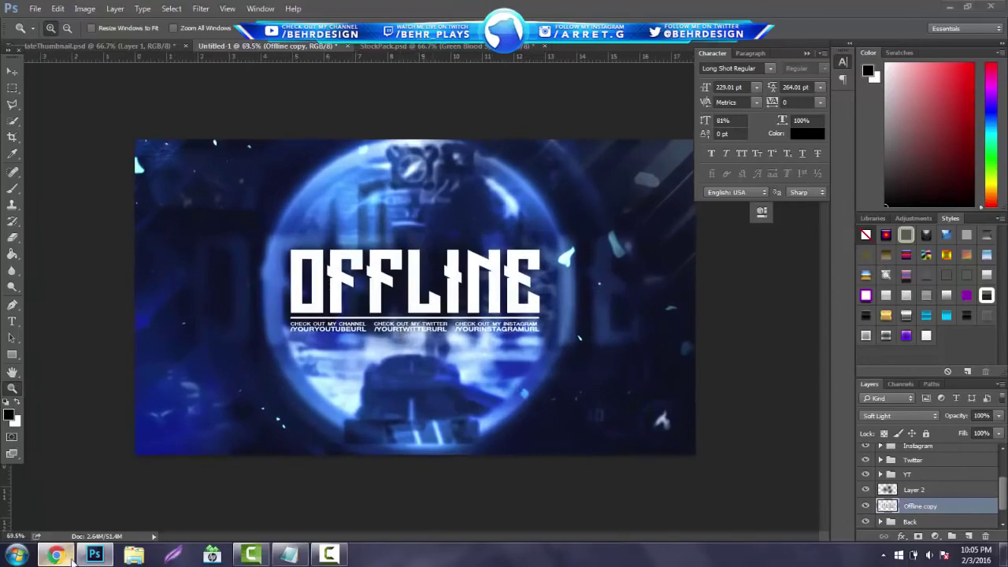
left_click(69, 556)
right_click(70, 558)
left_click(69, 558)
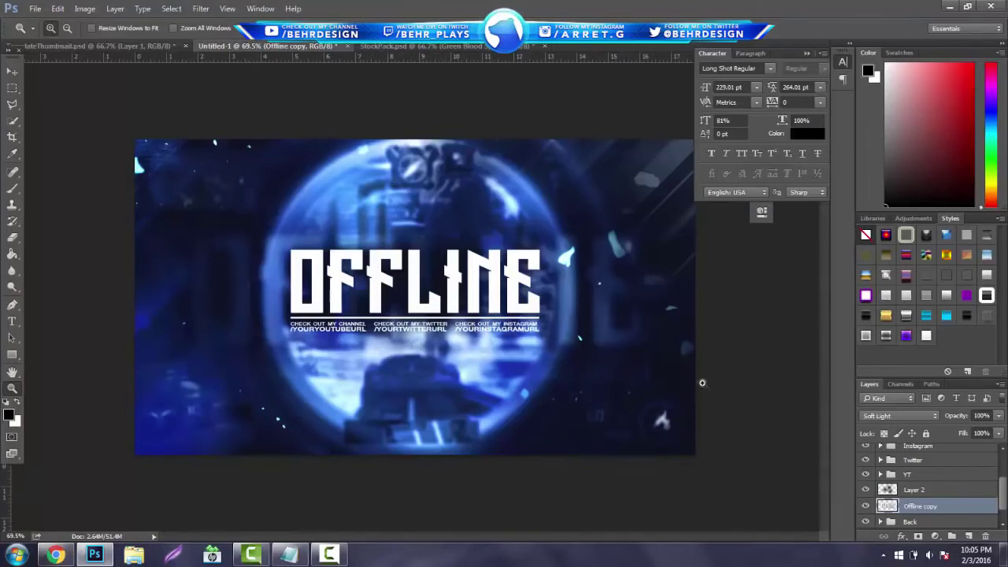
Step: Collapse the floating Character panel to uncover the canvas
left_click(807, 54)
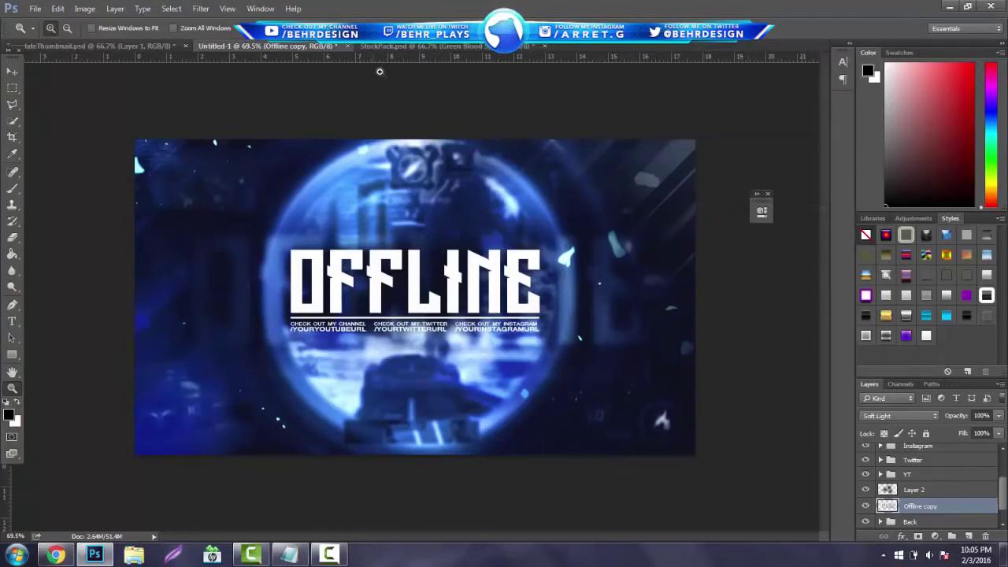
Step: Show the Blue Lights layer in StockPack.psd and copy it into the Untitled-1 offline screen document
left_click(413, 46)
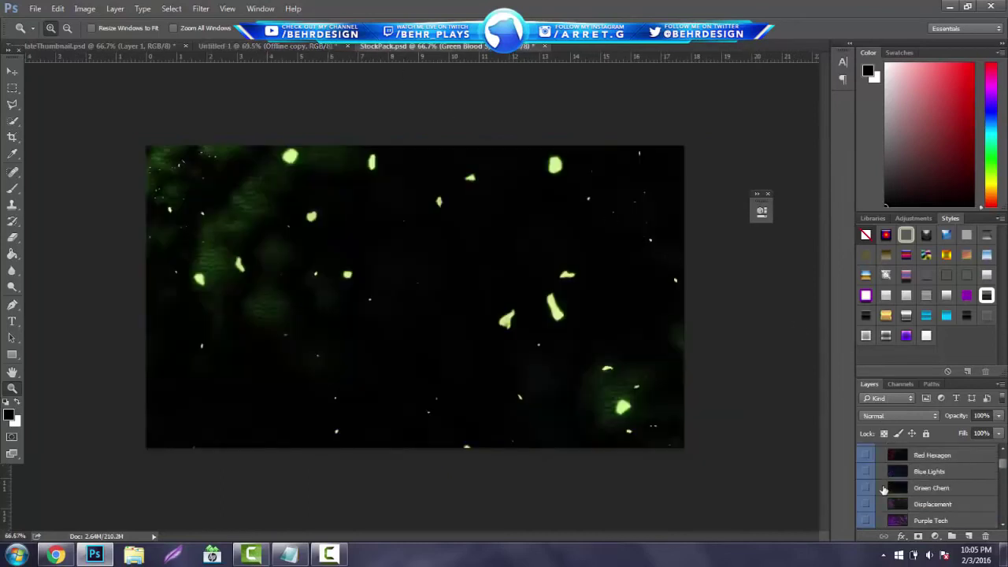
scroll(884, 489, "up", 2)
left_click(906, 499)
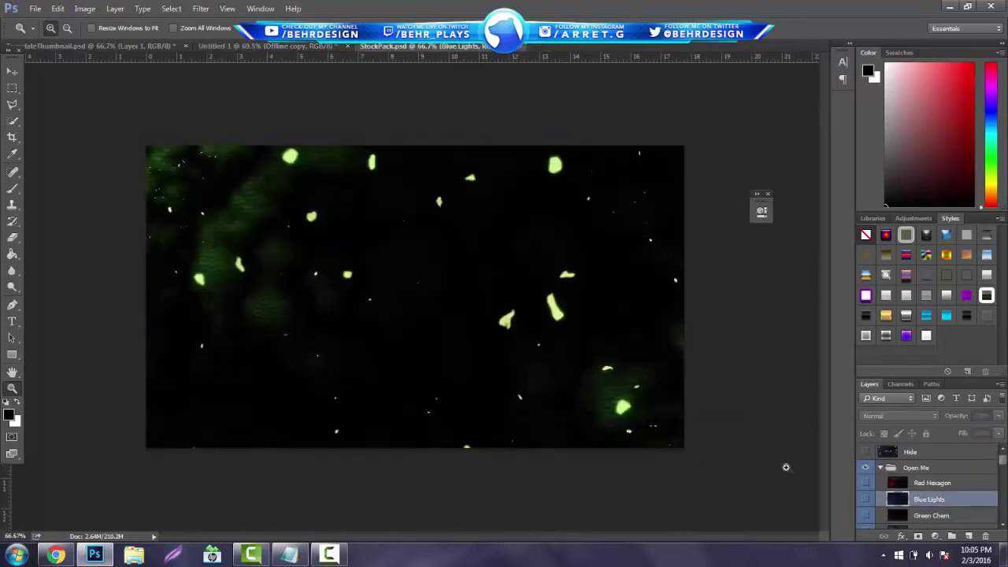
left_click(866, 498)
key("v")
key("shift+Right")
key("shift+Right")
key("shift+Right")
key("shift+Right")
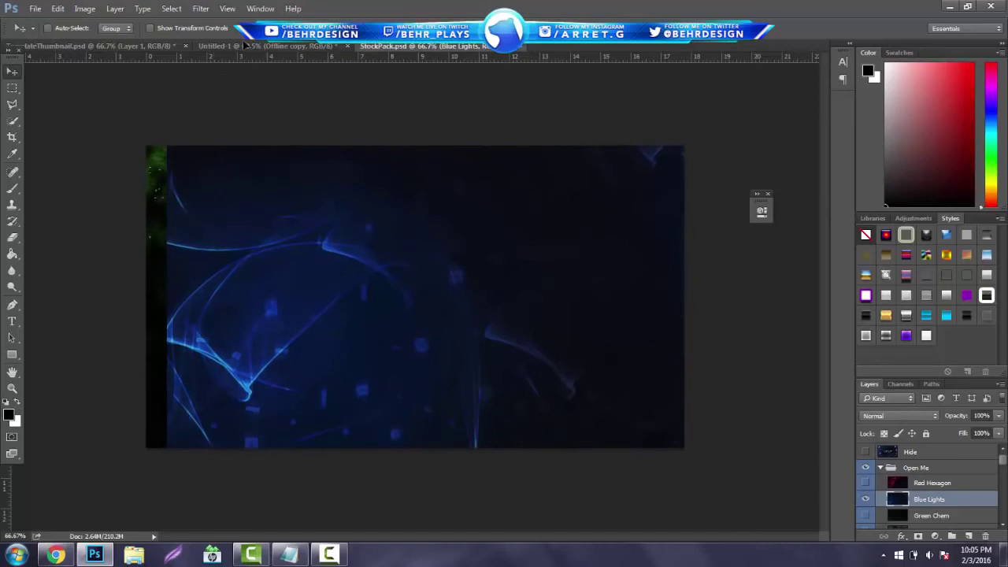
mouse_move(245, 46)
left_mouse_down()
mouse_move(269, 182)
mouse_move(329, 223)
mouse_move(343, 252)
mouse_move(247, 200)
mouse_move(170, 196)
left_mouse_up()
Step: Set the Blue Lights layer to Screen, shift it slightly, and soften its lines with the soft 421 px eraser
left_click(906, 412)
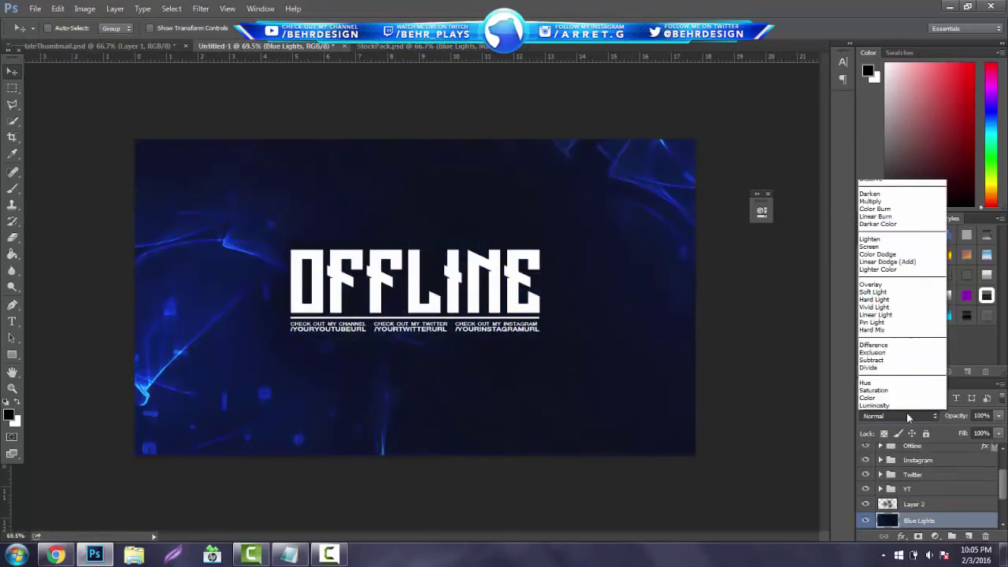
left_click(869, 247)
left_click_drag(507, 298, 521, 323)
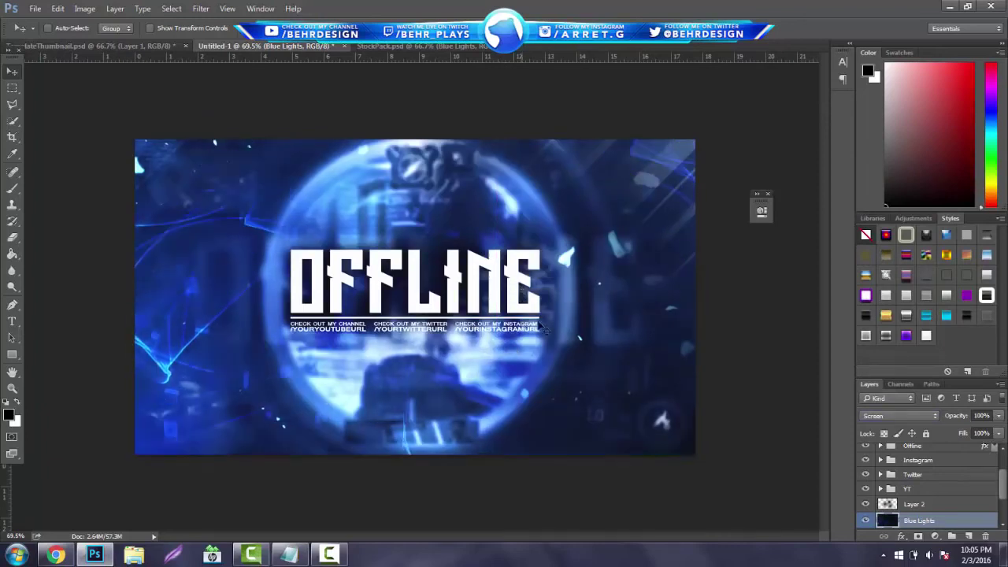
left_click(24, 243)
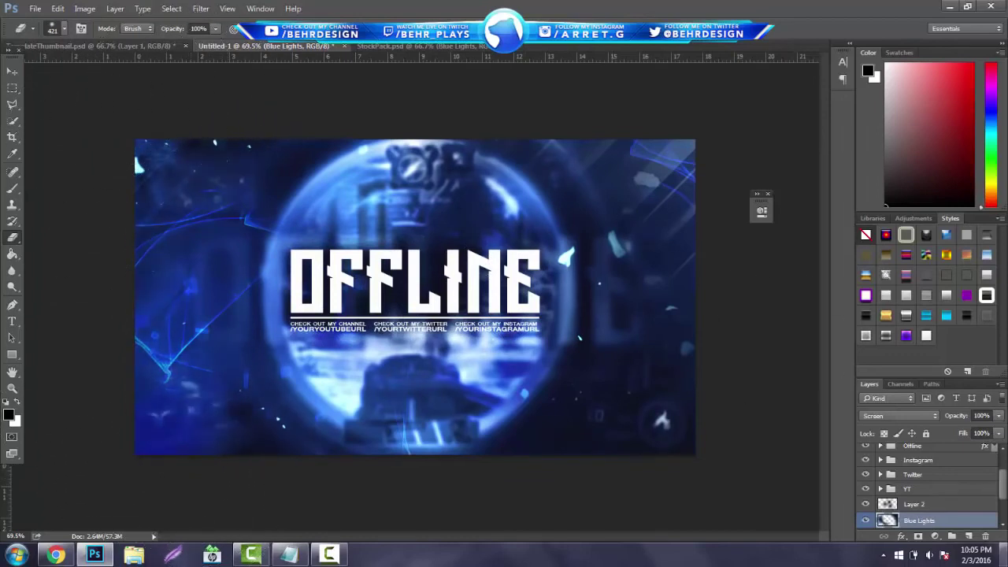
Step: Add a new layer above the Offline group and shade the image's outer edges with a soft black 467 px brush
scroll(936, 481, "up", 3)
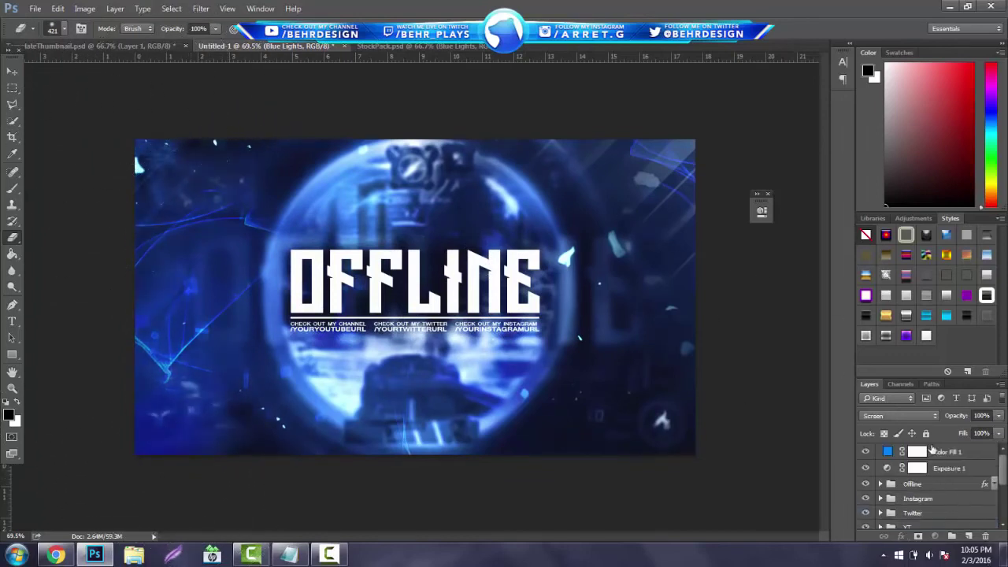
left_click(945, 481)
left_click(968, 537)
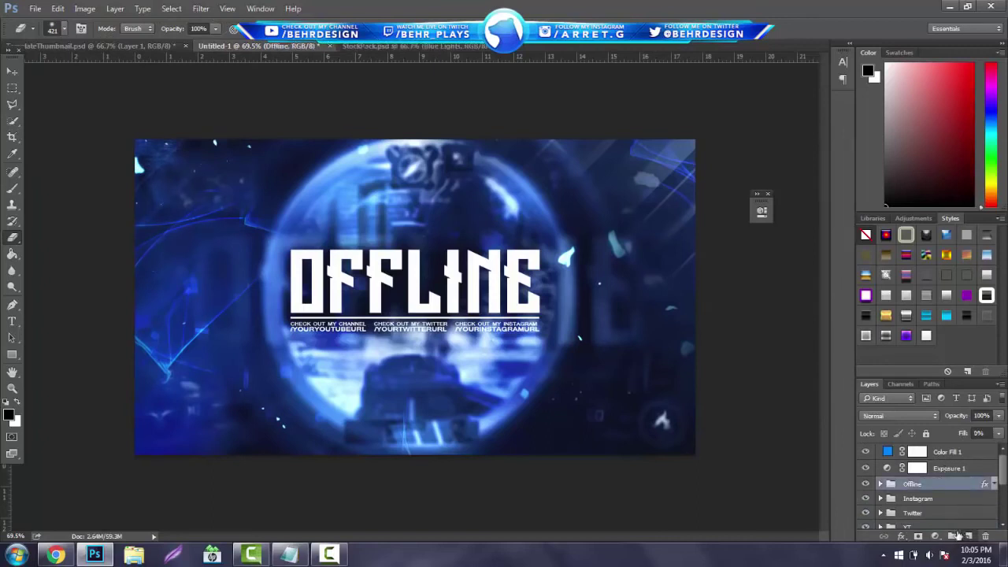
left_click(13, 188)
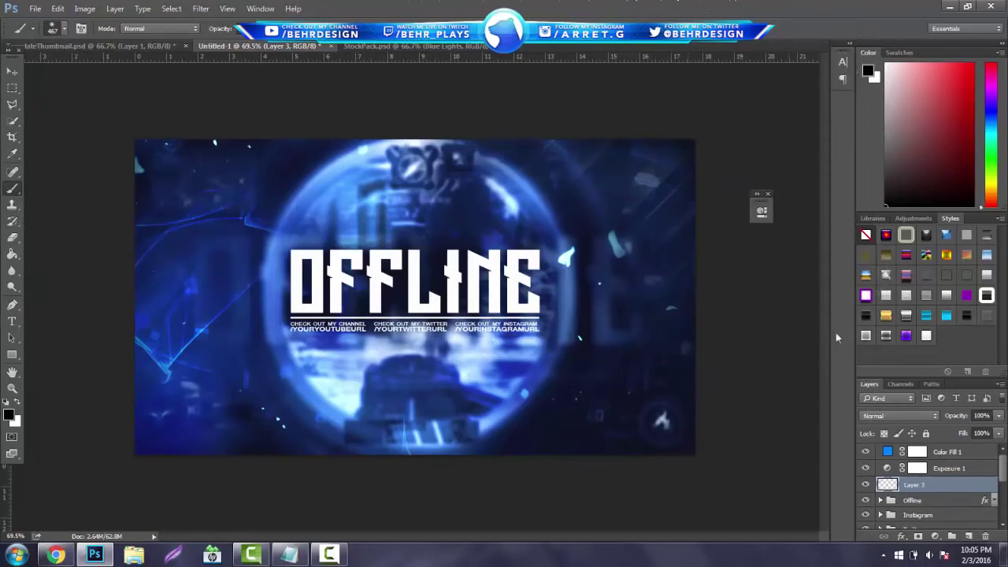
Step: Add a Curves adjustment layer above Color Fill 1 and pull the highlights and shadows slightly down
left_click(955, 452)
left_click(935, 536)
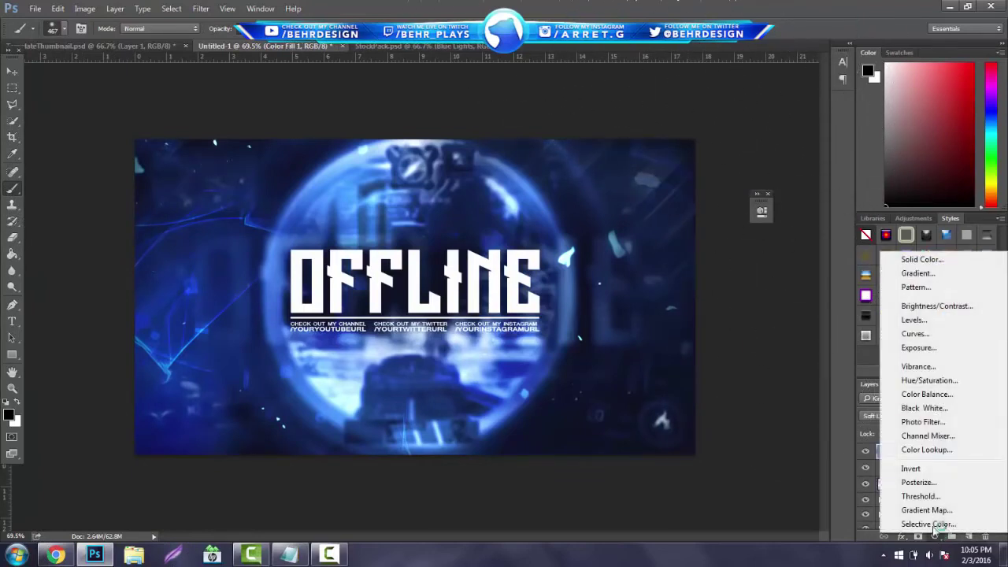
left_click(932, 333)
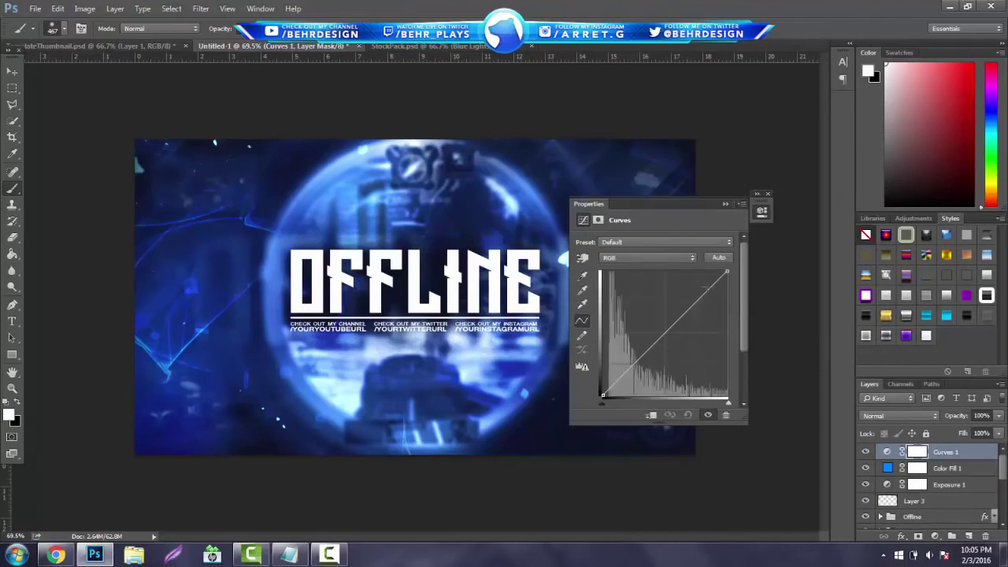
left_click_drag(715, 287, 713, 290)
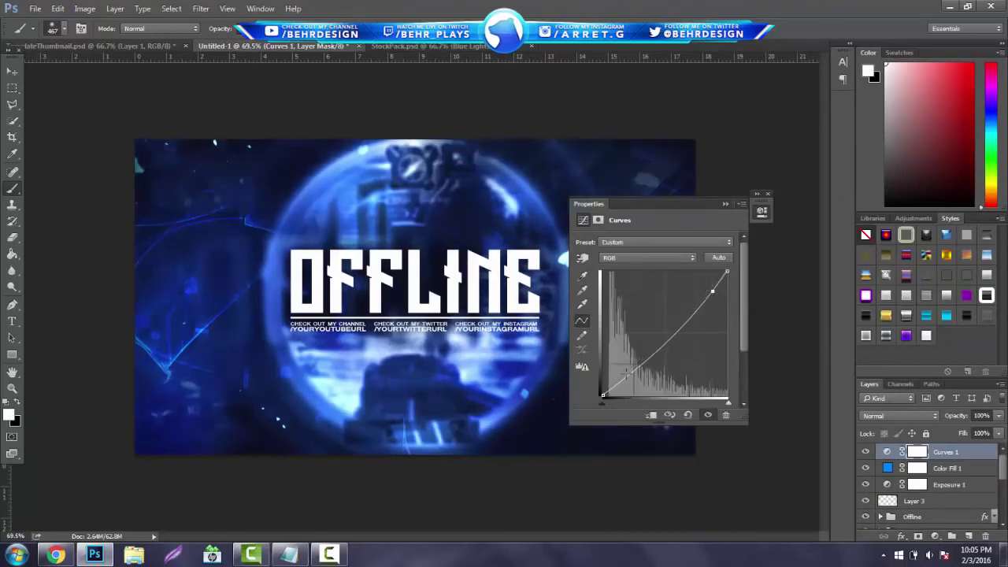
left_click_drag(626, 381, 620, 381)
left_click(725, 204)
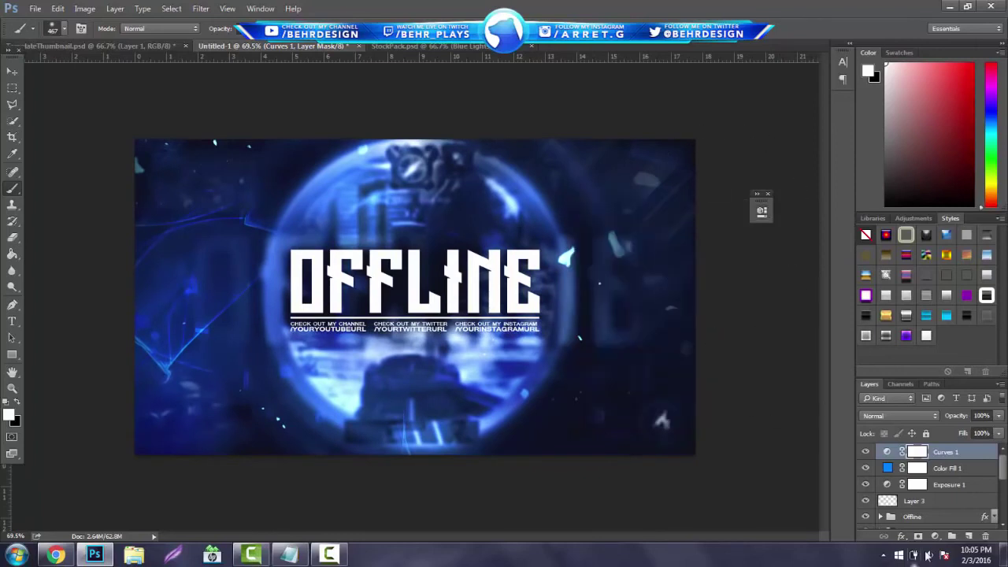
Step: Add a Brightness/Contrast adjustment layer on top with the contrast set to 24
left_click(936, 537)
left_click(937, 308)
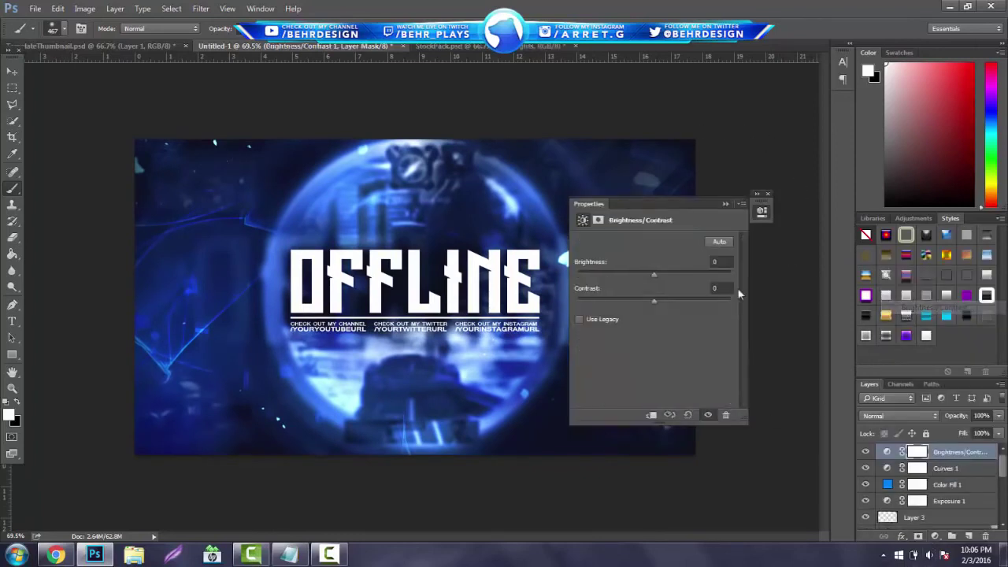
mouse_move(657, 298)
left_mouse_down()
mouse_move(674, 302)
mouse_move(598, 297)
mouse_move(687, 304)
mouse_move(668, 291)
left_mouse_up()
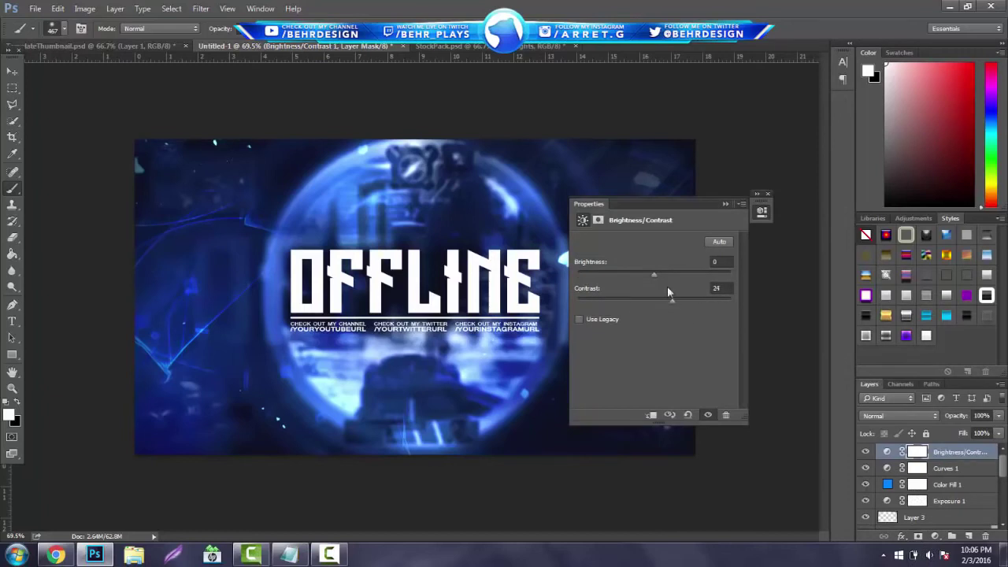
double_click(725, 204)
Step: Add a Hue/Saturation adjustment layer with saturation +10 and lightness -7
left_click(936, 536)
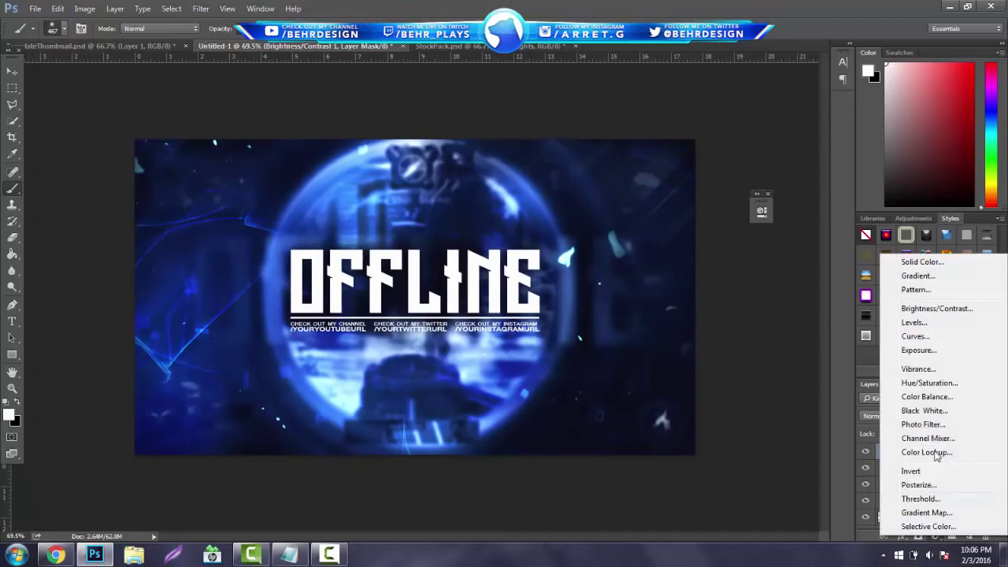
left_click(930, 383)
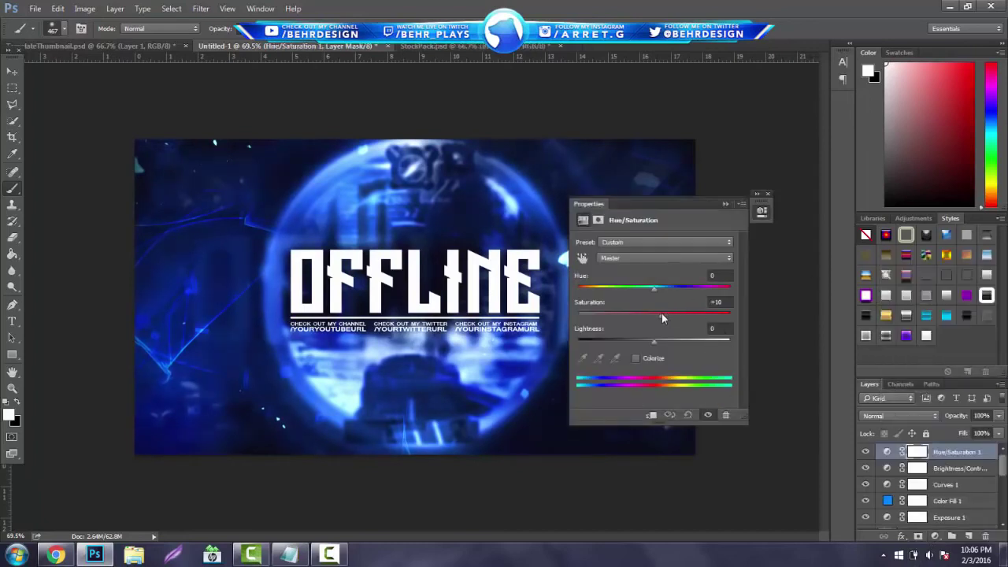
left_click_drag(654, 340, 649, 345)
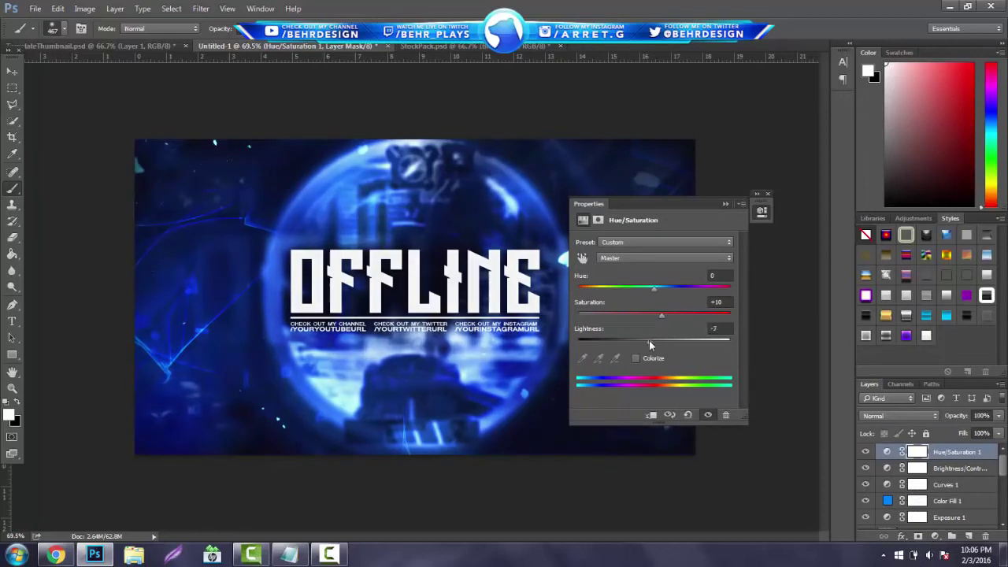
left_click(725, 204)
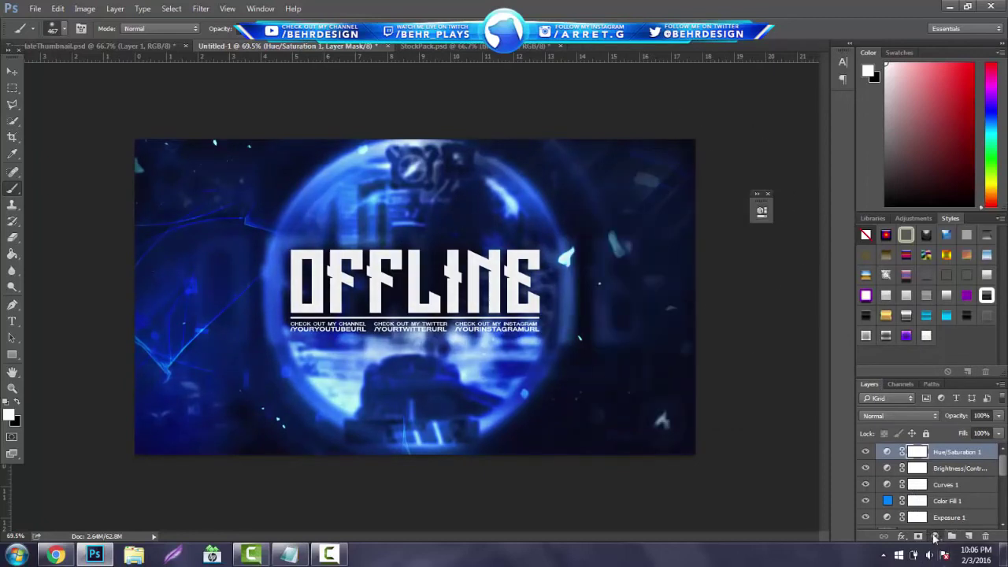
Step: Add a second Hue/Saturation adjustment layer, try shifting its hue to red, and undo the hue shift
left_click(936, 536)
left_click(922, 382)
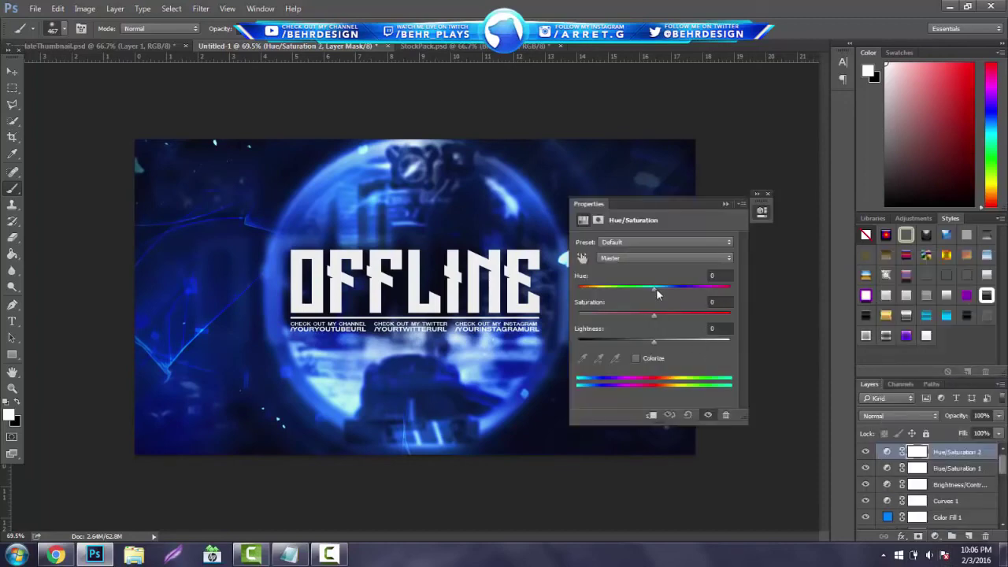
left_click_drag(658, 293, 724, 288)
left_click(725, 204)
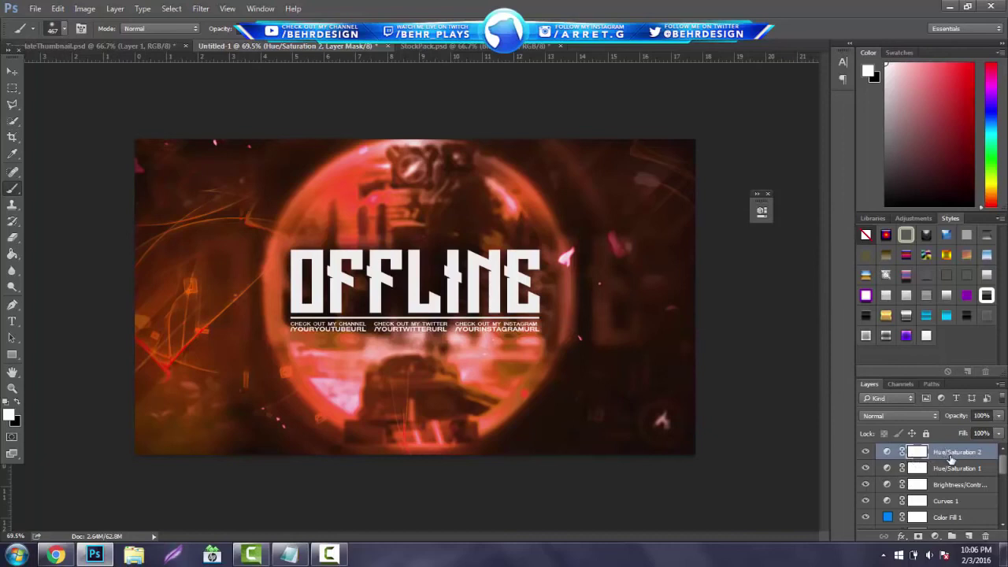
key("ctrl+z")
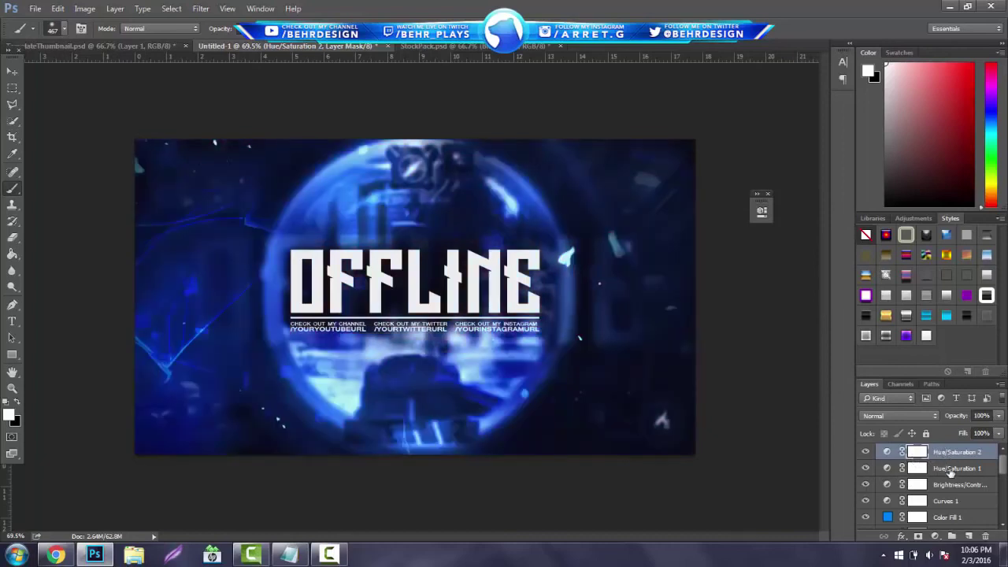
Step: Group the layers from Hue/Saturation 1 down to Layer 3 and name the group Don't Touch
scroll(949, 471, "down", 2)
left_click(945, 484, "shift")
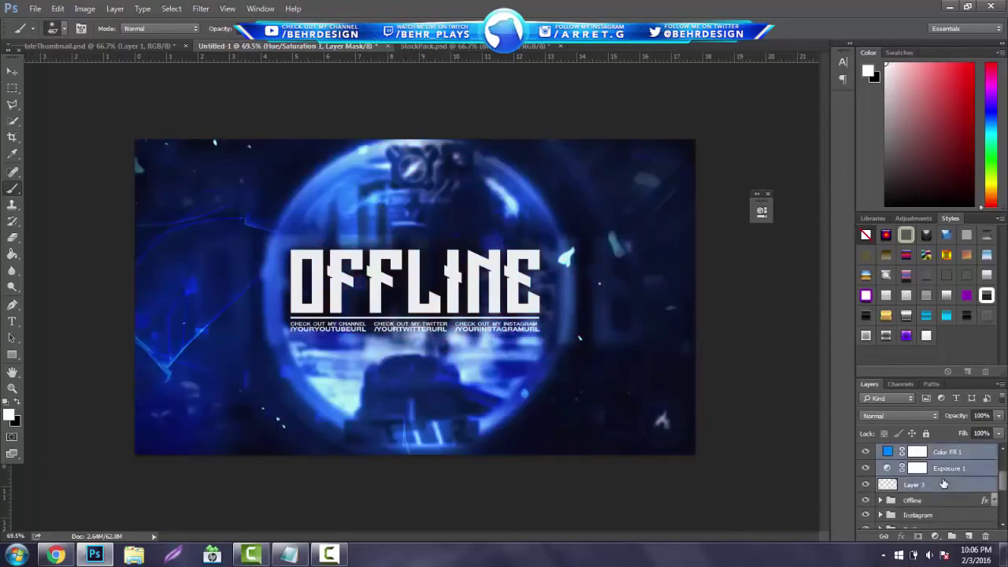
key("ctrl+g")
double_click(916, 451)
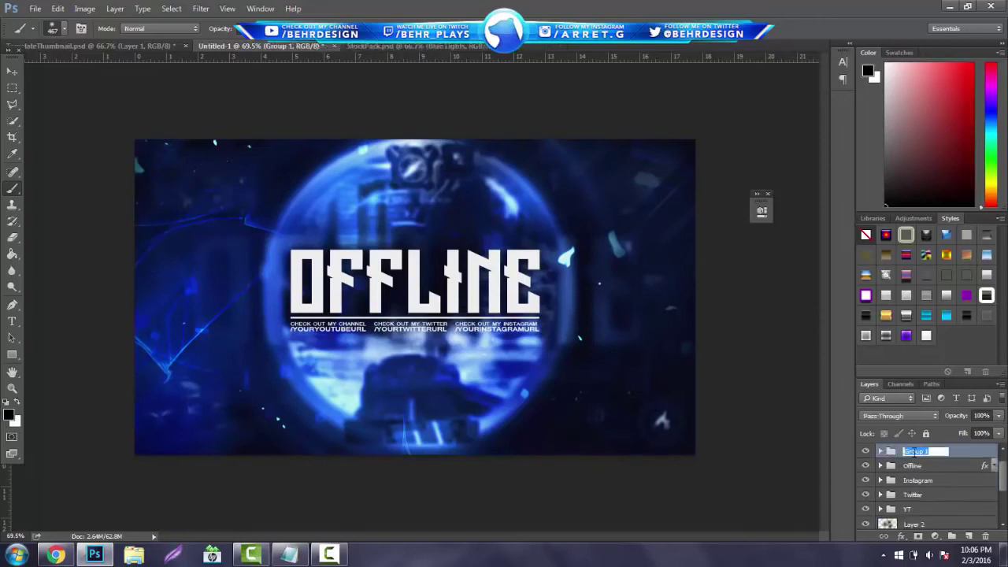
type("De")
type("n't Touch")
key("Return")
Step: Rename the Hue/Saturation 2 adjustment layer to Color Changer
scroll(938, 463, "up", 1)
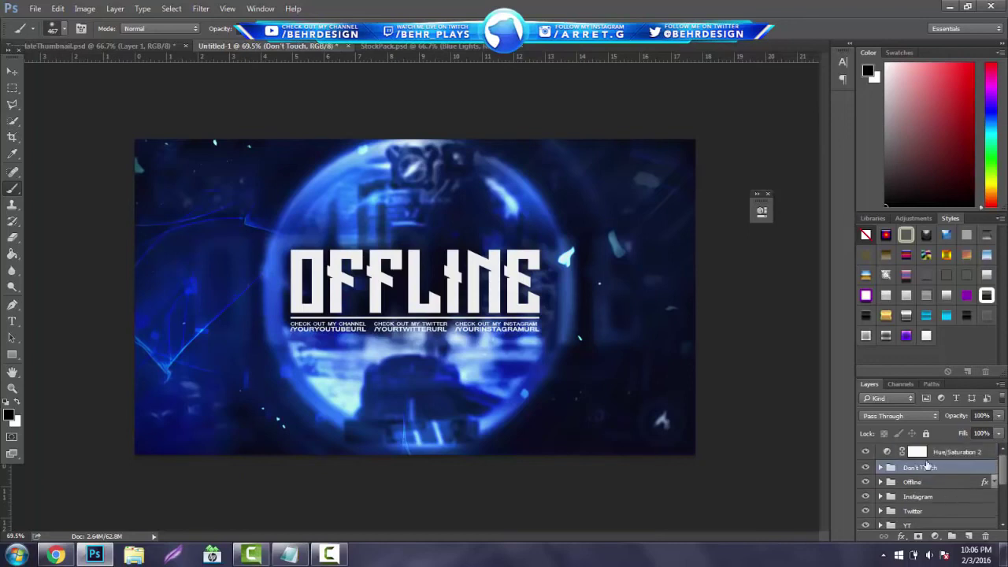
double_click(948, 453)
type("C")
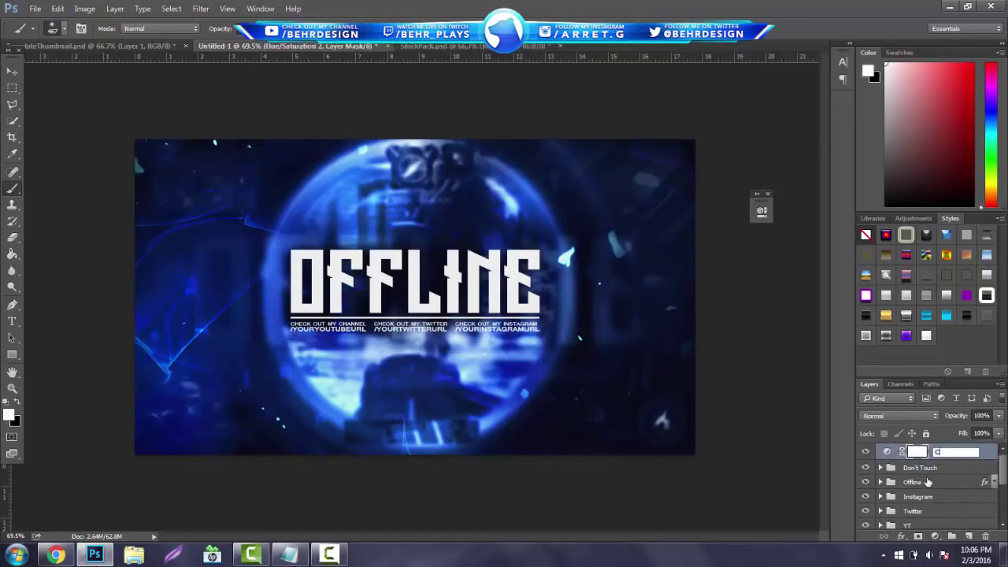
type("olor Changer")
key("Return")
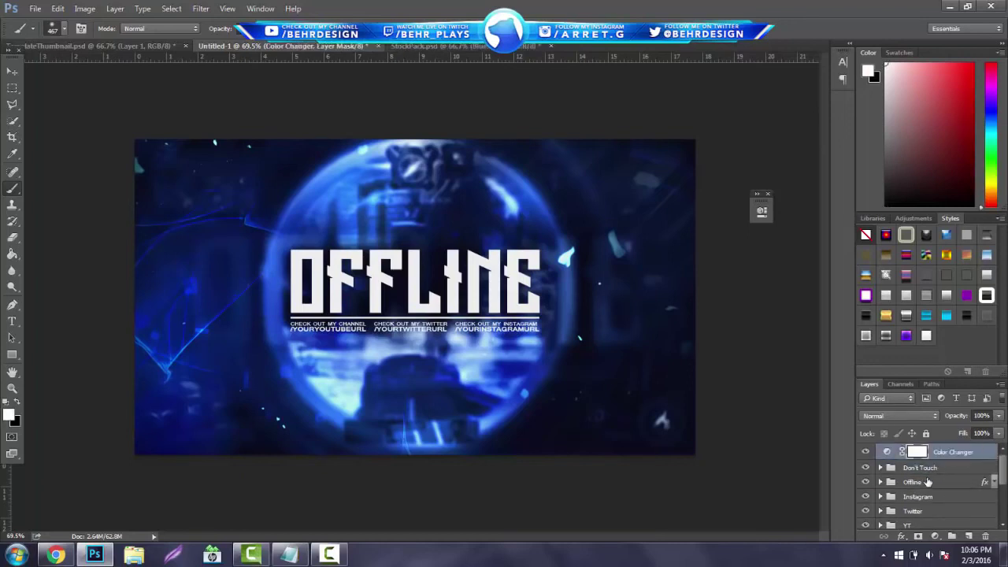
Step: Group Layer 2, Blue Lights and Offline copy into a group named Don't Touch
scroll(932, 496, "down", 3)
left_click(932, 505)
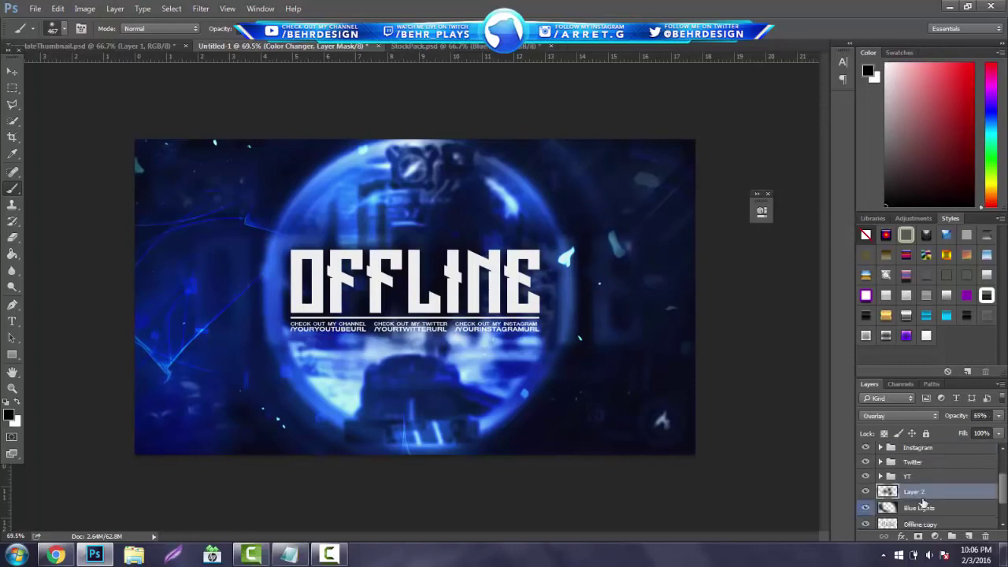
scroll(932, 508, "down", 2)
left_click(931, 492, "shift")
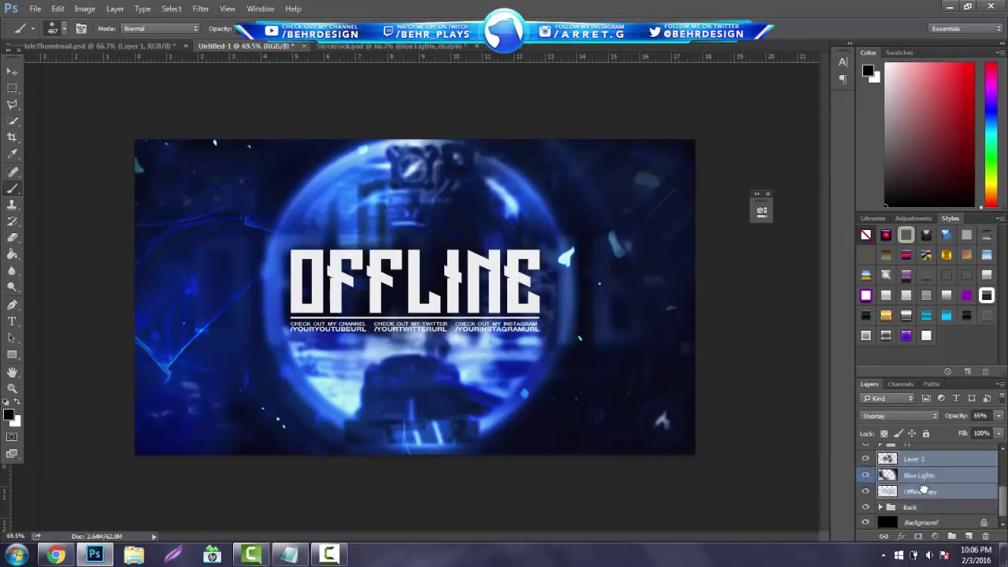
key("ctrl+g")
double_click(915, 491)
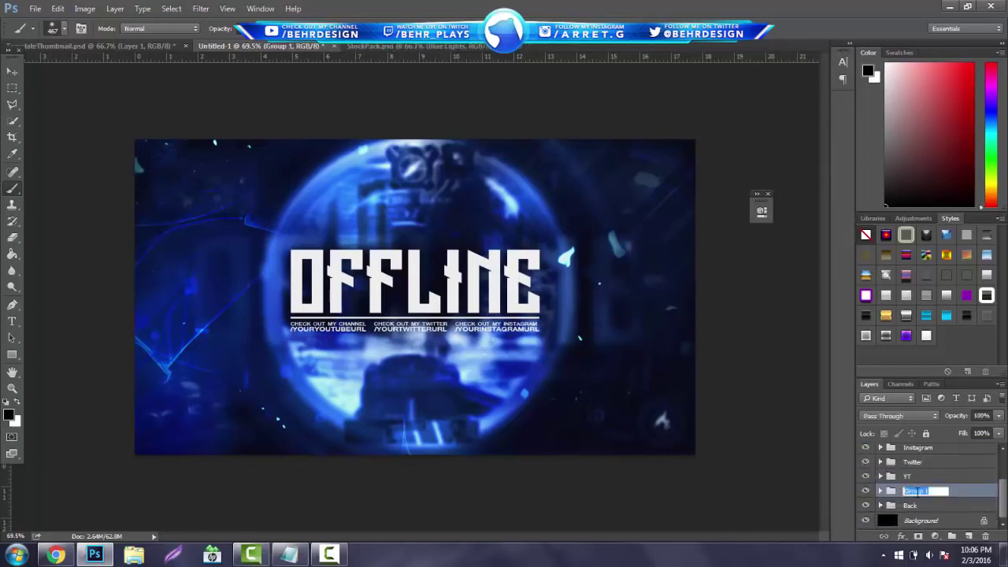
type("Bl")
key("Return")
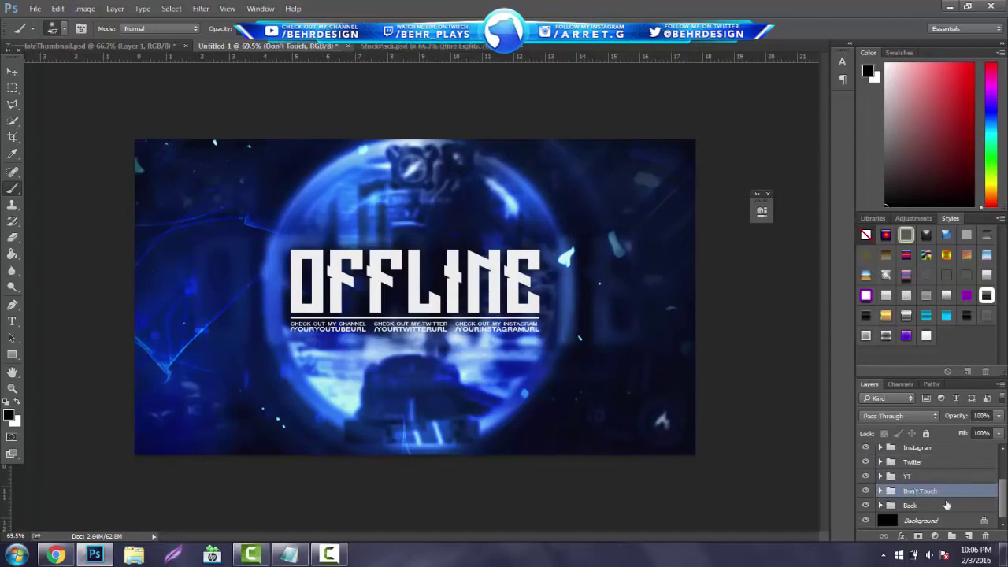
Step: Look at the offline screen on the Twitch channel page in Chrome and return to Photoshop
scroll(934, 510, "up", 2)
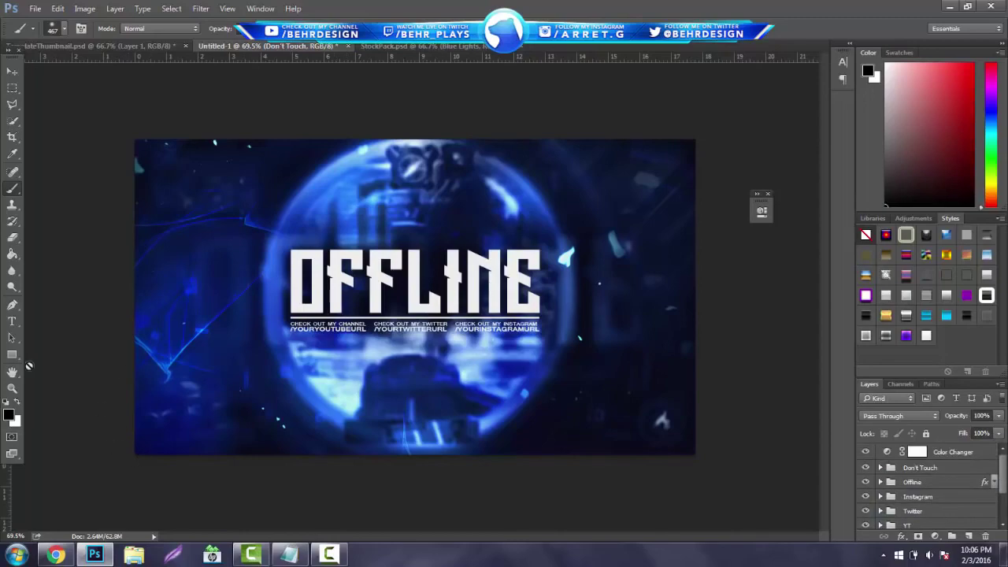
left_click(13, 387)
left_click(56, 555)
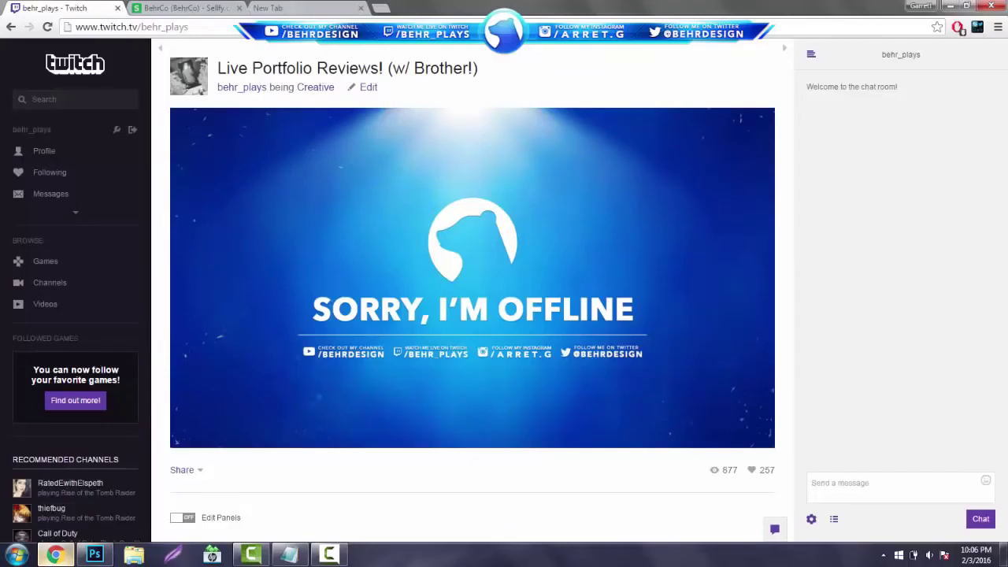
key("alt+Tab")
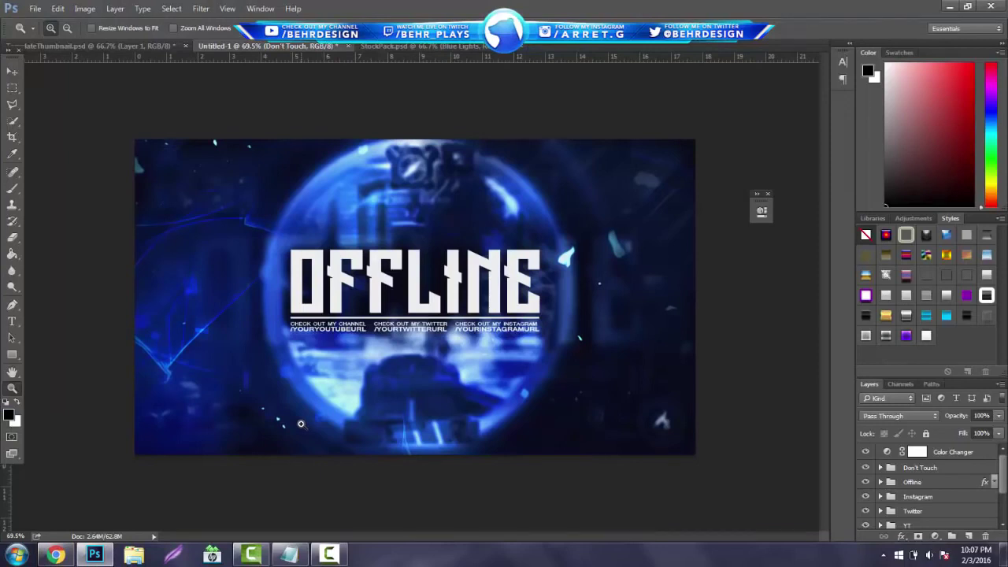
left_click(329, 555)
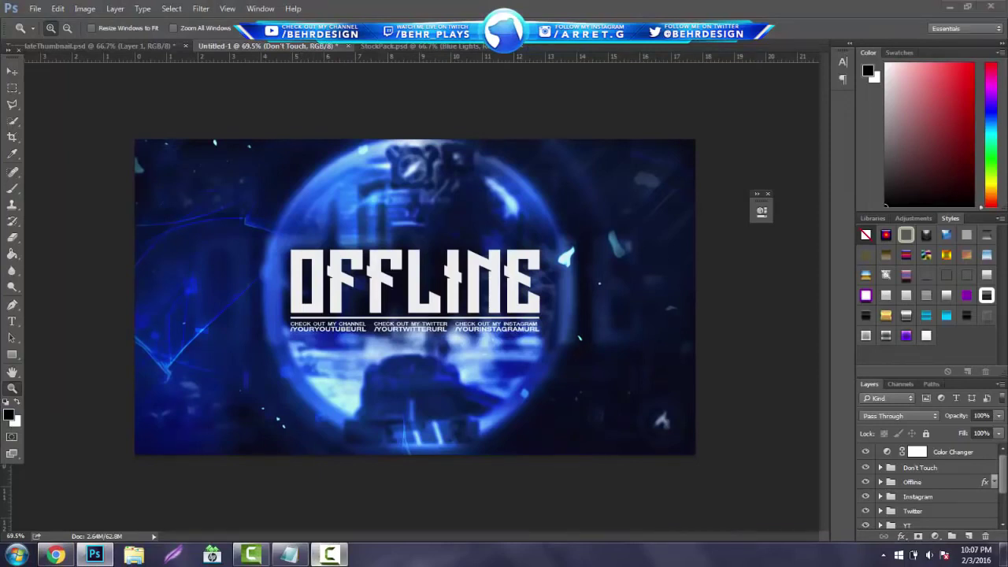
left_click(327, 555)
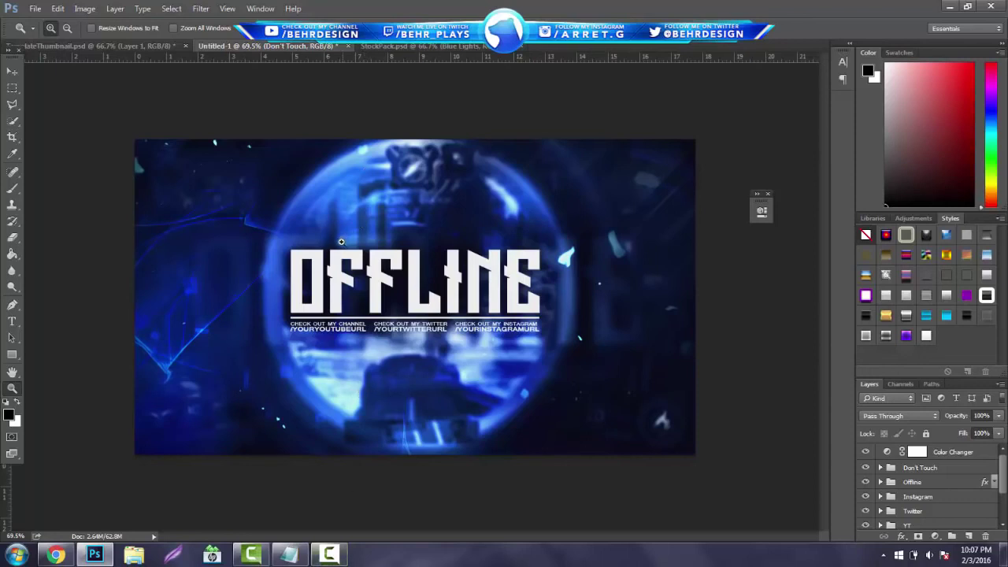
left_click(11, 72)
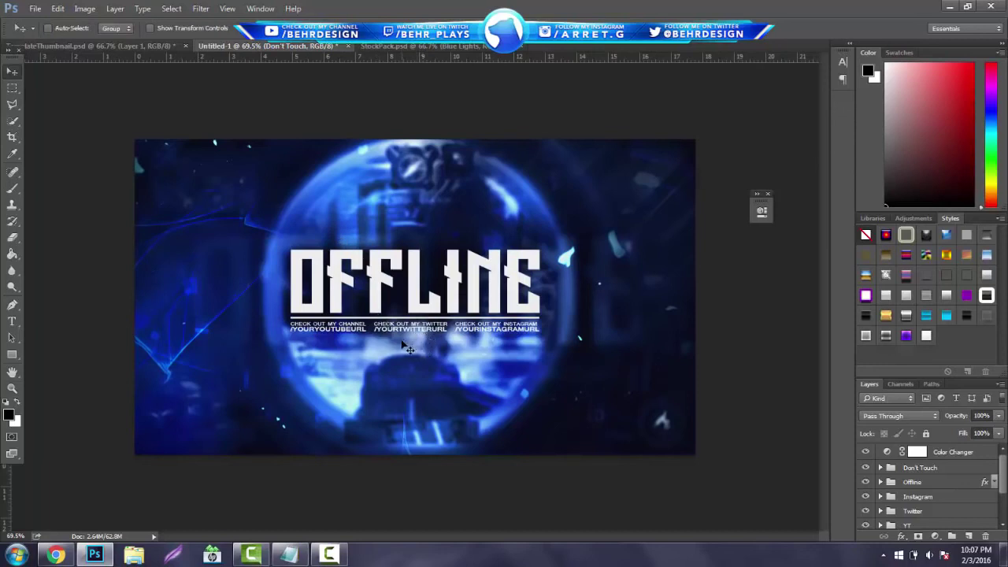
left_click(339, 556)
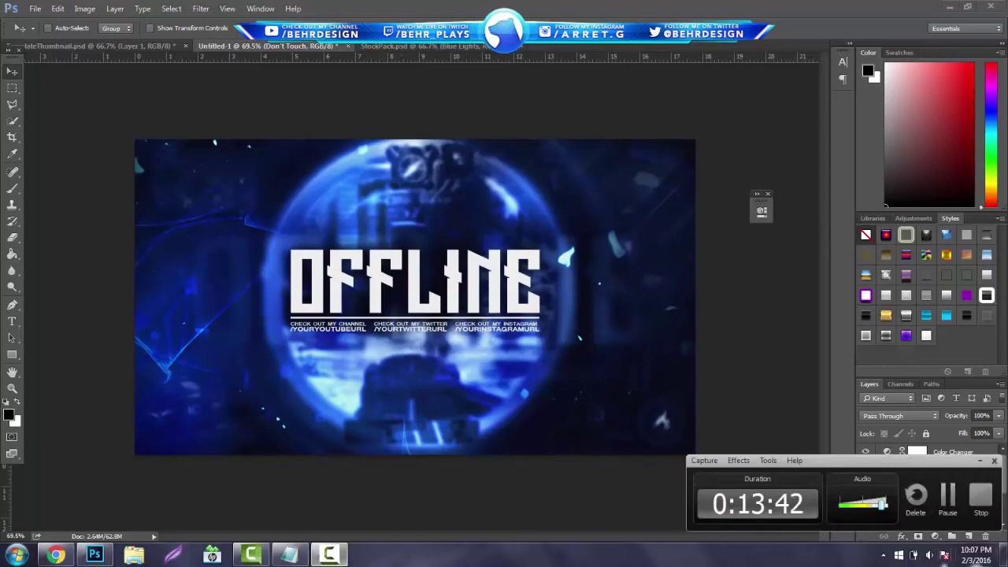